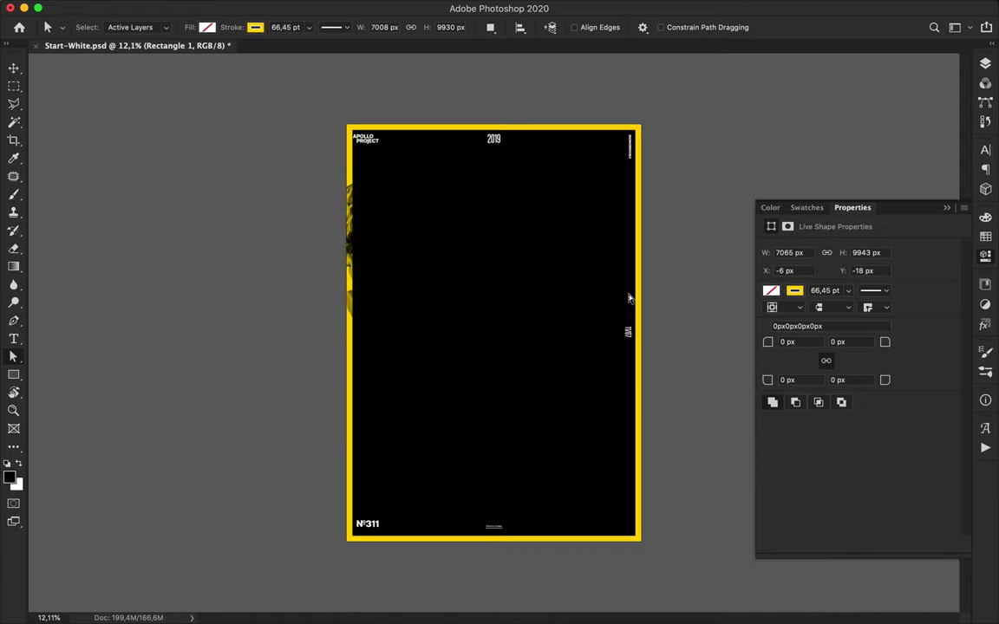
Step: Move the Rectangle 1 layer below Levels 1 copy 2 in the layer stack
{"action": "scroll", "coordinate": [581, 240], "scroll_direction": "up", "scroll_amount": 2}
{"action": "left_click", "coordinate": [985, 64]}
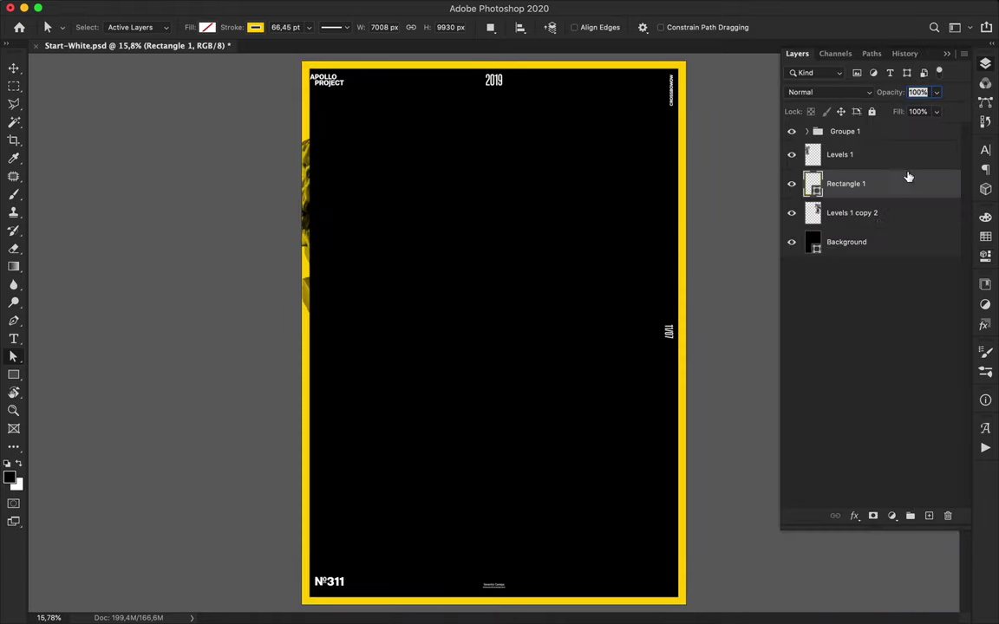
{"action": "left_click_drag", "start_coordinate": [859, 190], "coordinate": [832, 221]}
Step: Draw an angled Pen shape about 2460 × 1030 px in the poster's top-left corner behind the APOLLO PROJECT title
{"action": "key", "text": "p"}
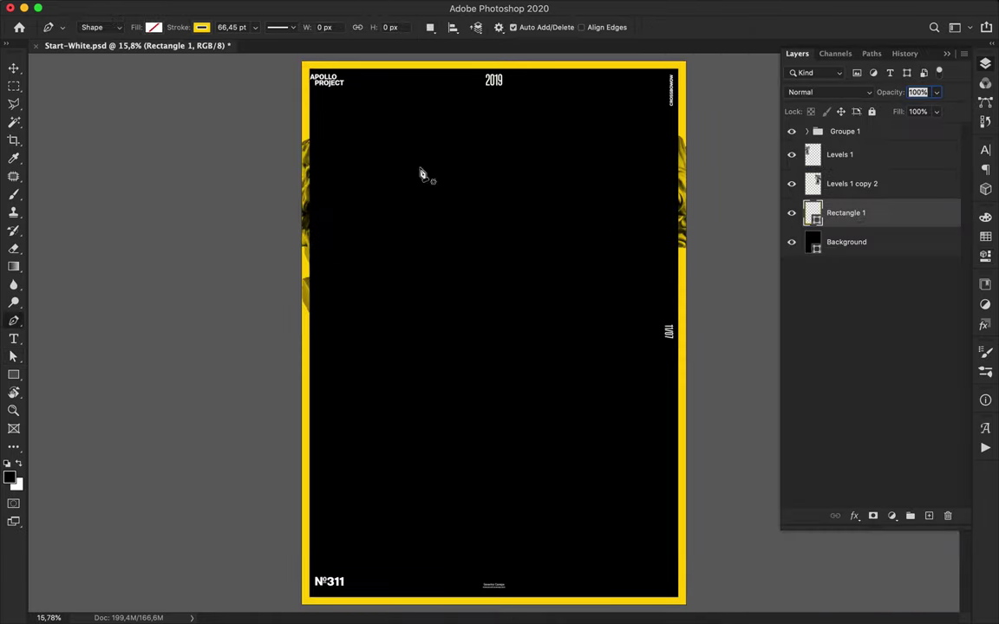
{"action": "left_click", "coordinate": [305, 121]}
{"action": "left_click", "coordinate": [323, 103]}
{"action": "left_click", "coordinate": [402, 103]}
{"action": "left_click", "coordinate": [439, 65]}
{"action": "left_click", "coordinate": [305, 65]}
{"action": "left_click", "coordinate": [305, 121]}
Step: Remove the corner shape's stroke and fill it with the recently used yellow
{"action": "left_click", "coordinate": [201, 27]}
{"action": "left_click", "coordinate": [121, 53]}
{"action": "left_click", "coordinate": [154, 27]}
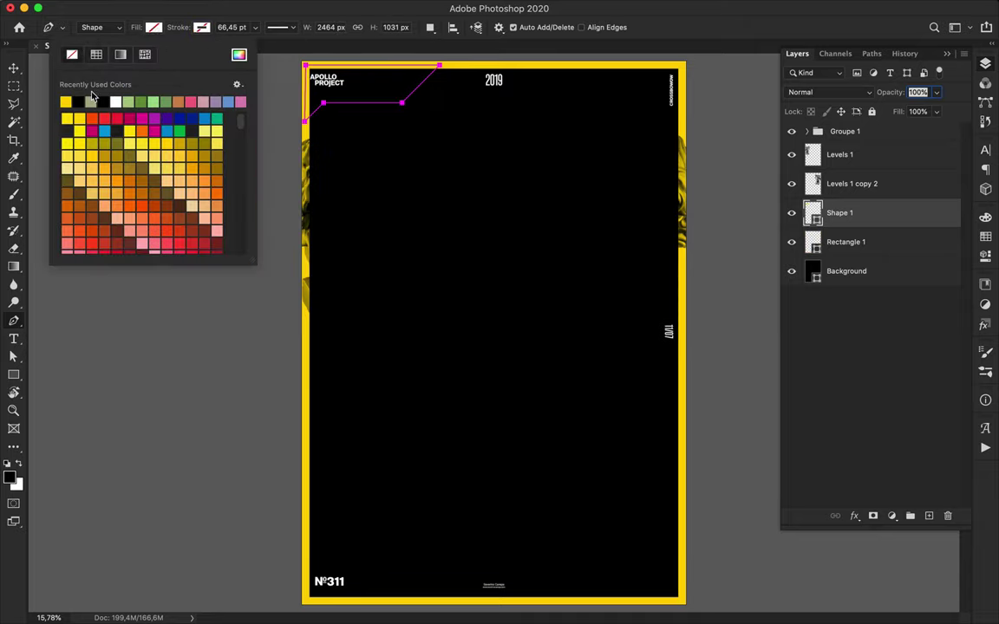
{"action": "left_click", "coordinate": [67, 101]}
{"action": "key", "text": "v"}
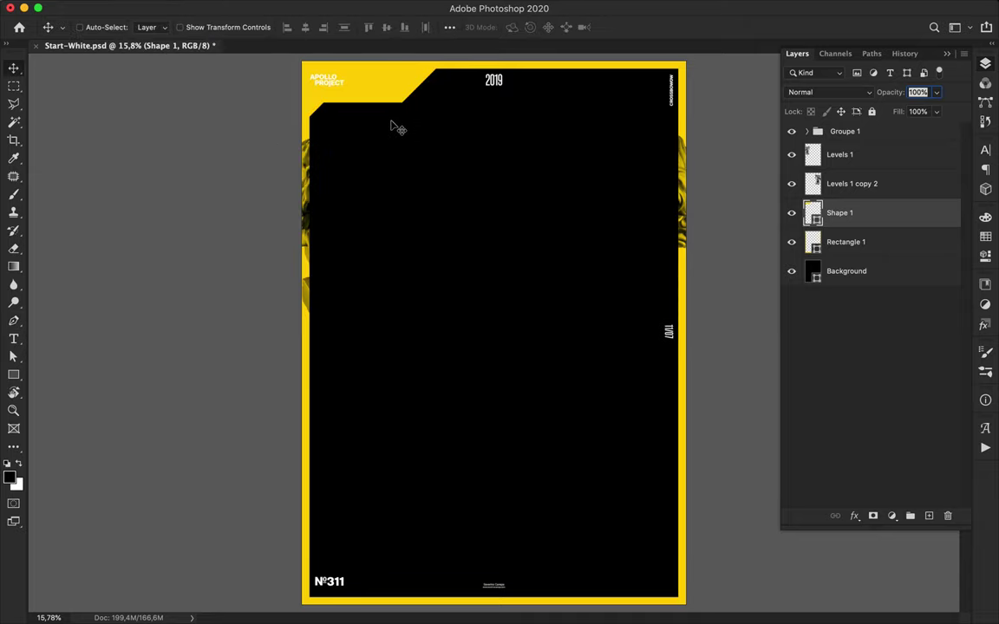
Step: Draw a yellow diagonal Pen band about 6280 × 8630 px from the left bust down to the poster's lower-right corner
{"action": "key", "text": "p"}
{"action": "left_click", "coordinate": [324, 115]}
{"action": "left_click", "coordinate": [325, 244]}
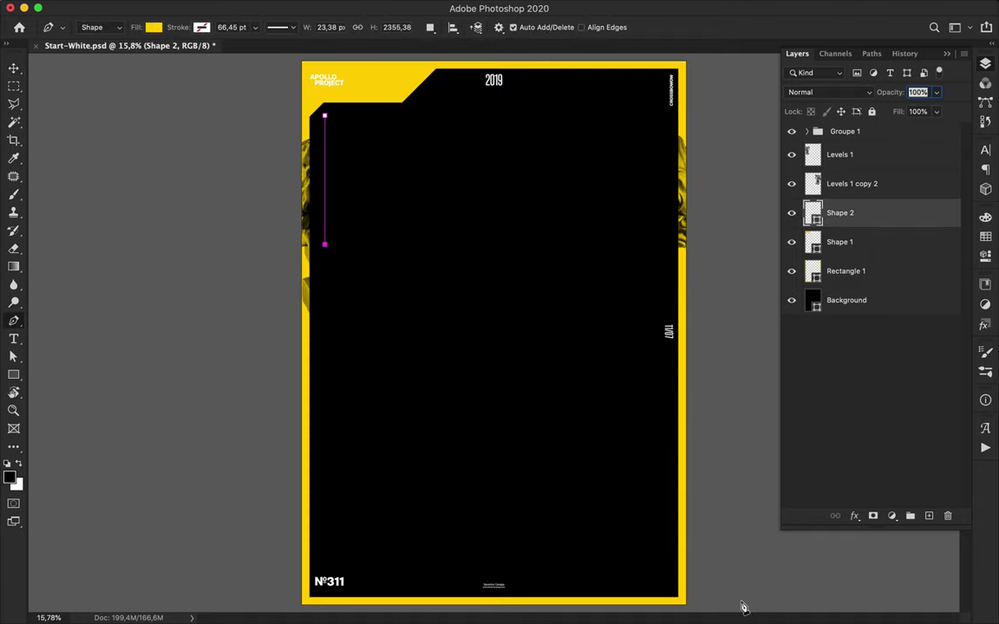
{"action": "left_click", "coordinate": [668, 589]}
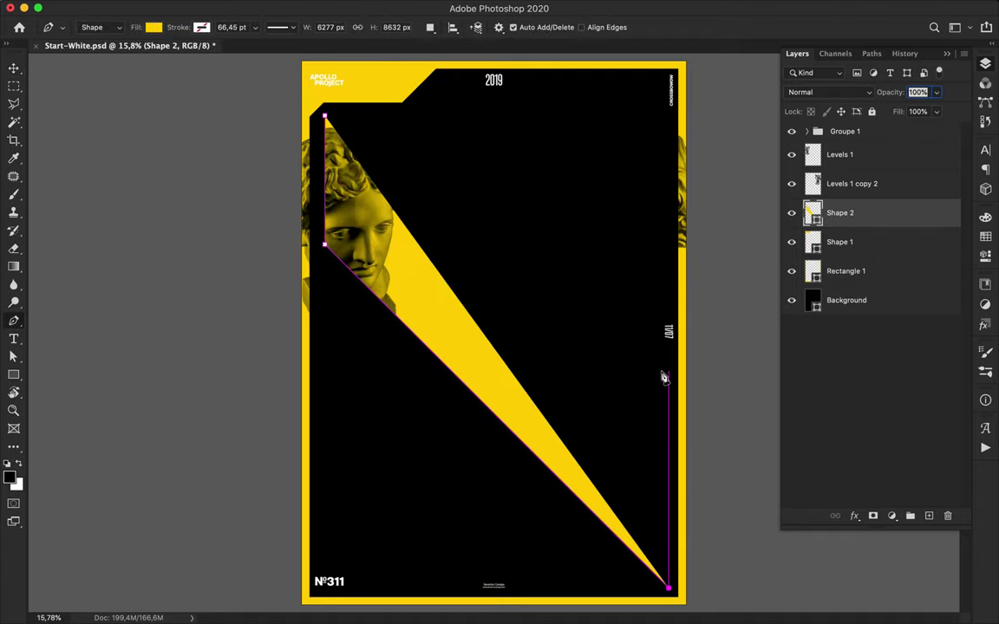
{"action": "left_click", "coordinate": [668, 448]}
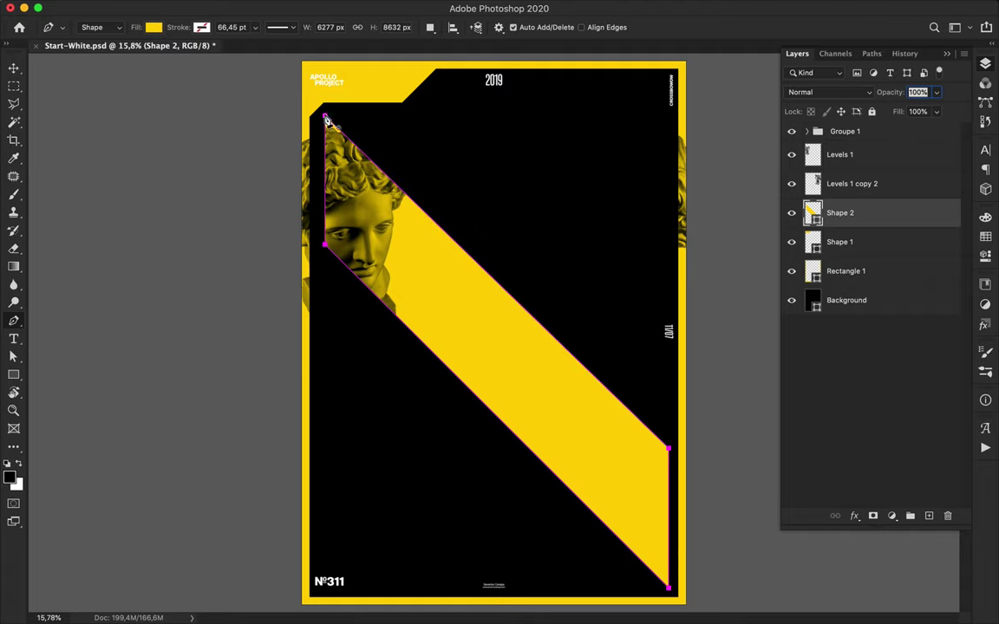
Step: Rasterize the diagonal band's layer and trim off its upper edge with a Polygonal Lasso selection
{"action": "right_click", "coordinate": [863, 229]}
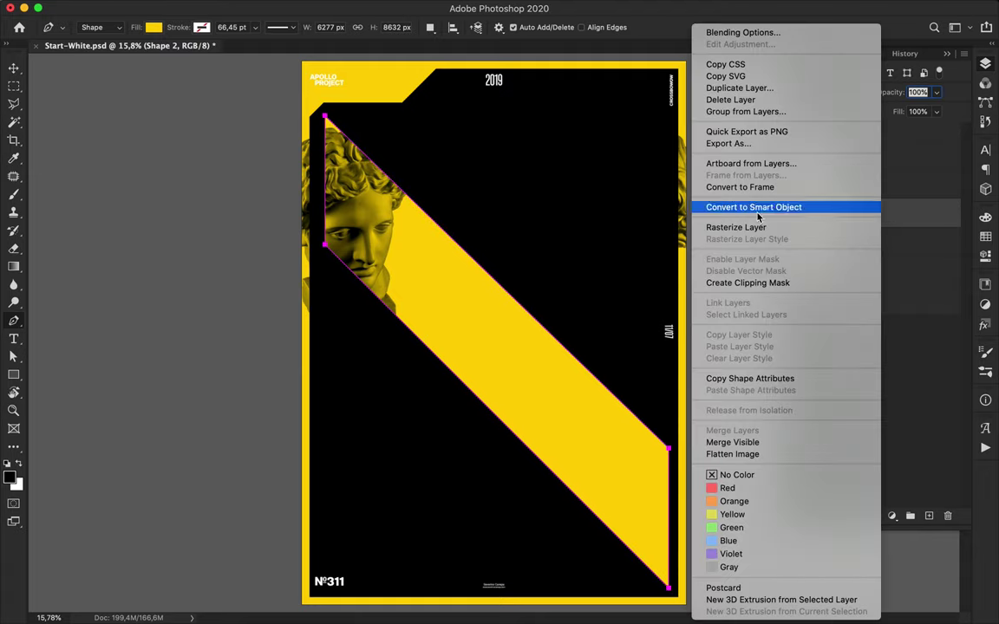
{"action": "left_click", "coordinate": [681, 191]}
{"action": "key", "text": "l"}
{"action": "left_click", "coordinate": [322, 114]}
{"action": "left_click", "coordinate": [697, 503], "text": "shift"}
{"action": "left_click", "coordinate": [688, 389]}
{"action": "left_click", "coordinate": [416, 120]}
{"action": "double_click", "coordinate": [334, 94]}
{"action": "key", "text": "Delete"}
{"action": "key", "text": "super+d"}
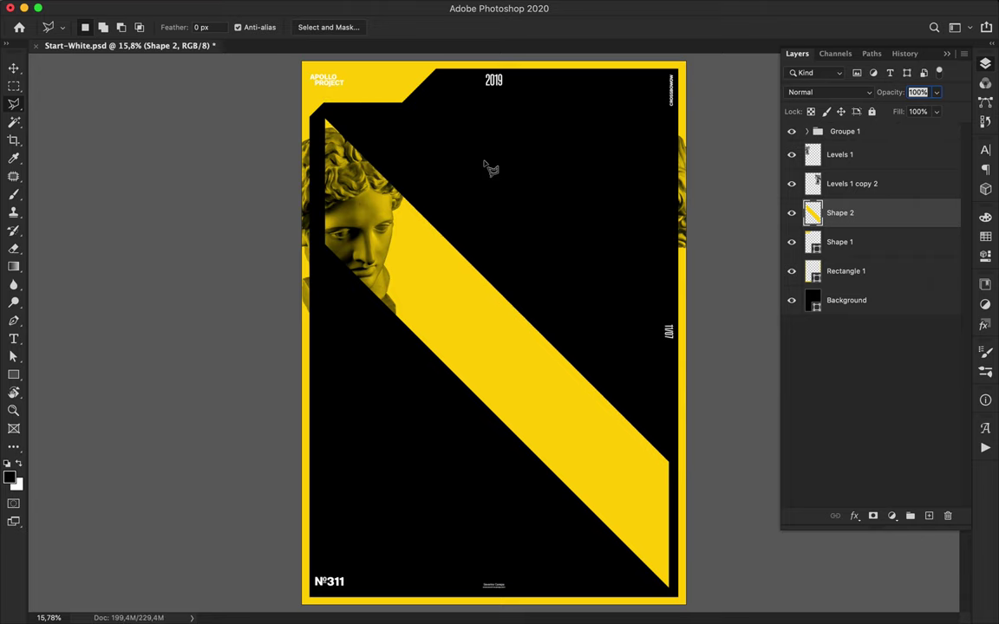
{"action": "key", "text": "v"}
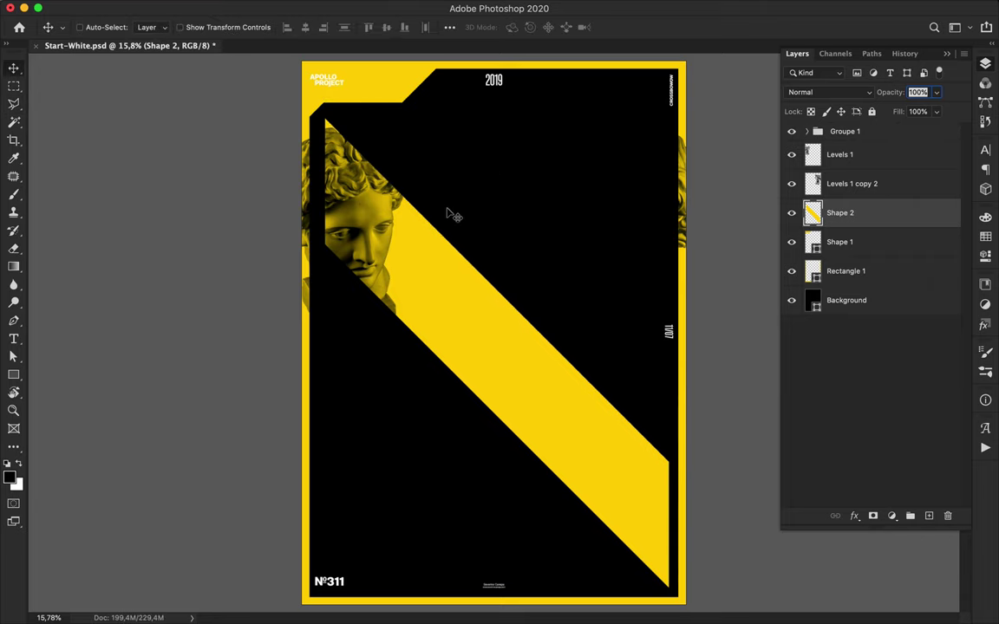
Step: Cut a vertical strip out of the diagonal band just right of the left bust's face
{"action": "key", "text": "l"}
{"action": "left_click", "coordinate": [413, 178]}
{"action": "left_click", "coordinate": [412, 356]}
{"action": "left_click", "coordinate": [461, 403]}
{"action": "left_click", "coordinate": [462, 178]}
{"action": "left_click", "coordinate": [413, 178]}
{"action": "key", "text": "Delete"}
{"action": "key", "text": "super+d"}
Step: Select the rest of the diagonal band running to the lower-right corner with the Polygonal Lasso and delete it
{"action": "left_click", "coordinate": [418, 180]}
{"action": "left_click", "coordinate": [456, 223]}
{"action": "left_click", "coordinate": [456, 412]}
{"action": "left_click", "coordinate": [701, 613]}
{"action": "left_click", "coordinate": [640, 586]}
{"action": "left_click", "coordinate": [717, 602]}
{"action": "left_click", "coordinate": [679, 379]}
{"action": "double_click", "coordinate": [475, 227]}
{"action": "key", "text": "Delete"}
{"action": "key", "text": "super+d"}
Step: Select and delete the leftover yellow sliver near the poster's lower-right corner
{"action": "left_click", "coordinate": [648, 591]}
{"action": "left_click", "coordinate": [699, 593]}
{"action": "left_click", "coordinate": [653, 548]}
{"action": "double_click", "coordinate": [630, 569]}
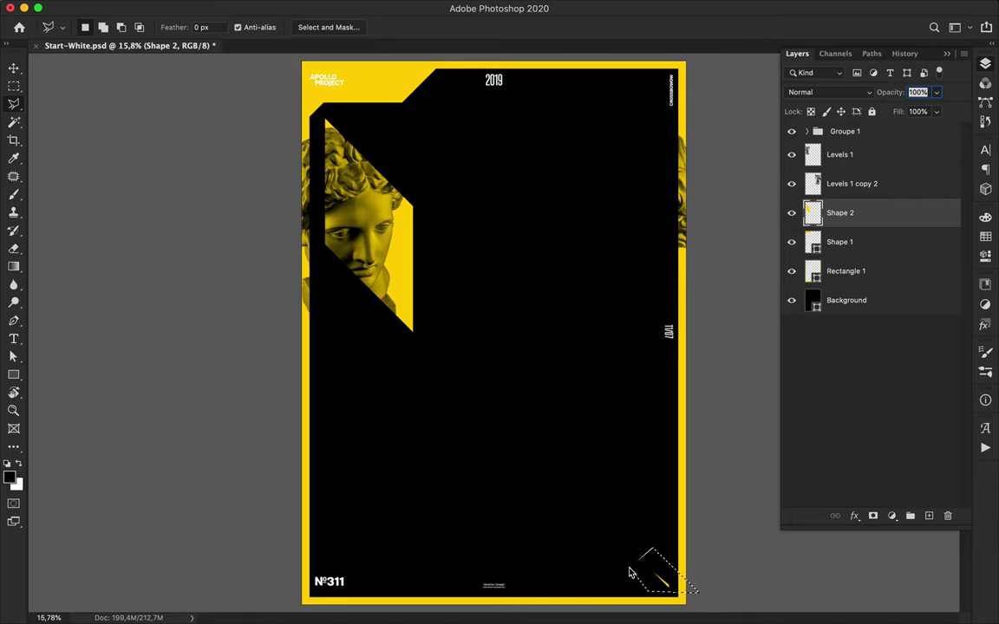
{"action": "key", "text": "Delete"}
{"action": "key", "text": "super+d"}
{"action": "key", "text": "v"}
Step: Draw a tall Pen parallelogram about 1680 × 6550 px over the right bust, with diagonal upper and lower edges
{"action": "key", "text": "p"}
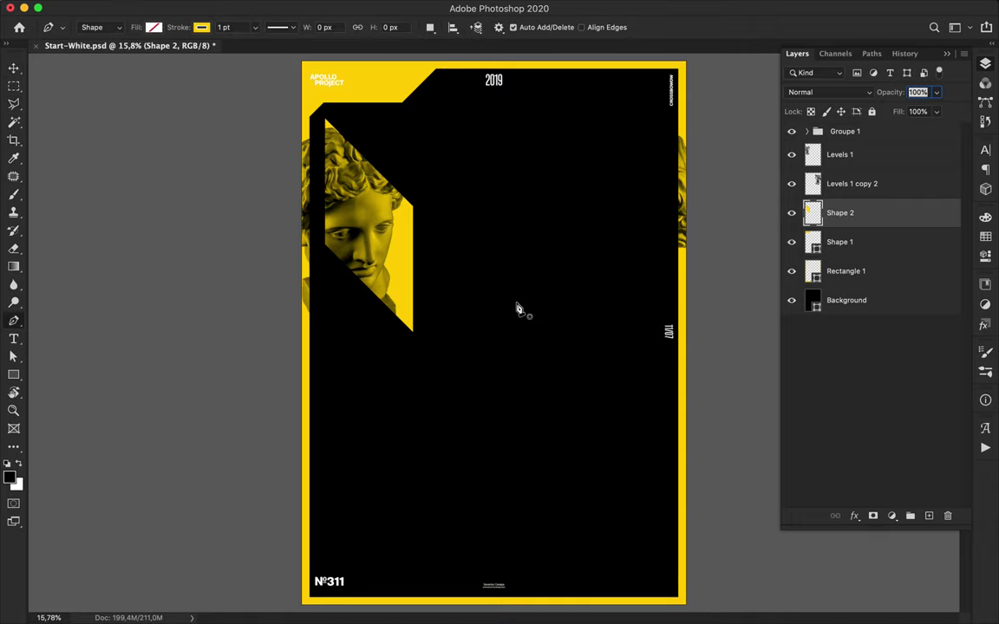
{"action": "left_click", "coordinate": [663, 76]}
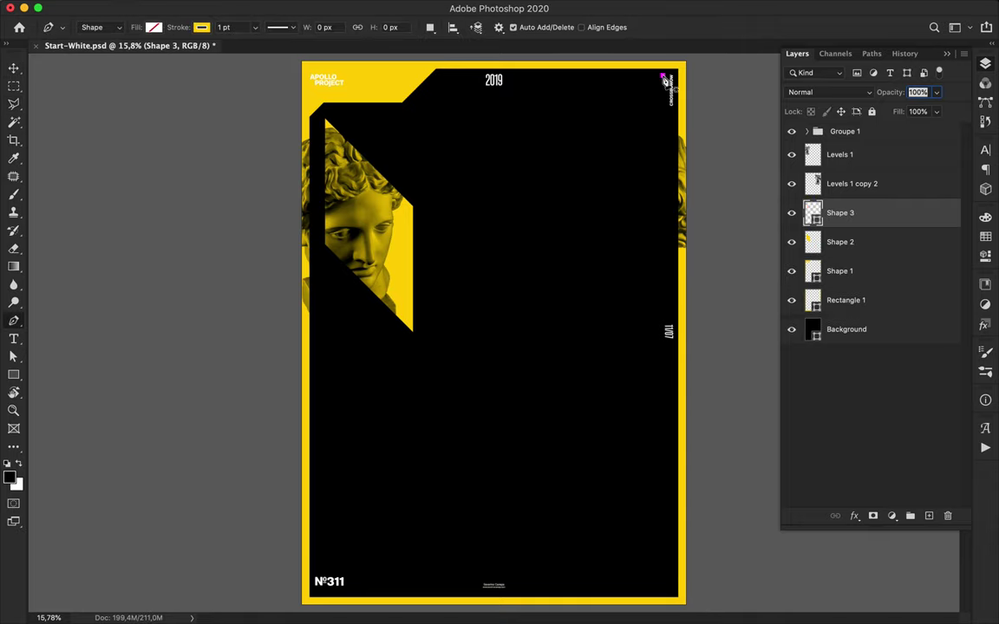
{"action": "left_click", "coordinate": [574, 163]}
{"action": "left_click", "coordinate": [574, 433]}
{"action": "left_click", "coordinate": [666, 343]}
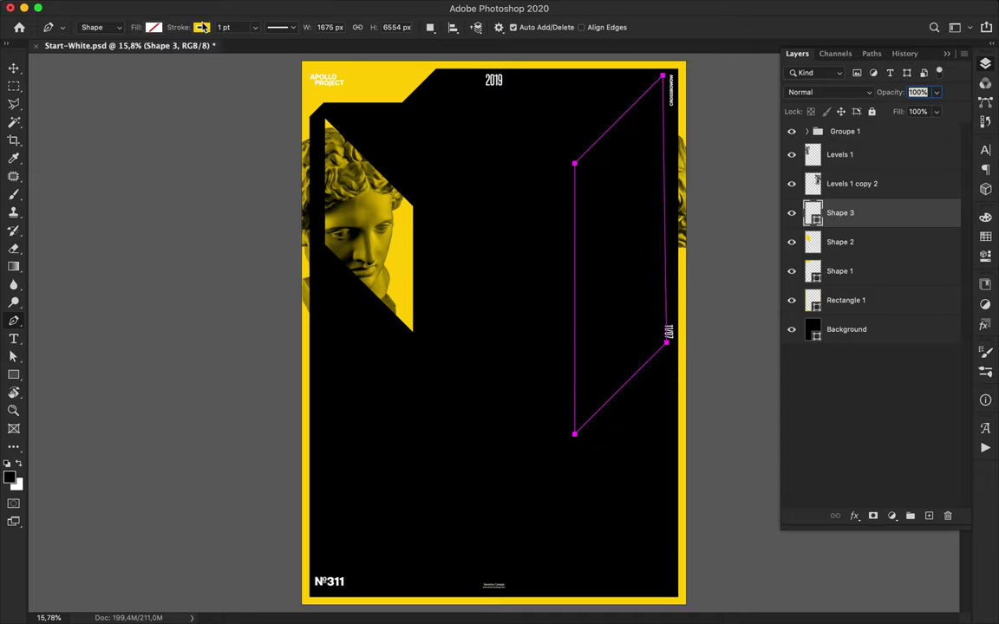
Step: Remove the stroke of the right parallelogram and fill it with yellow
{"action": "left_click", "coordinate": [207, 27]}
{"action": "left_click", "coordinate": [119, 56]}
{"action": "left_click", "coordinate": [157, 27]}
{"action": "left_click", "coordinate": [60, 114]}
{"action": "key", "text": "a"}
Step: Rasterize the right parallelogram and trim its right side to a straight vertical edge with the Polygonal Lasso
{"action": "right_click", "coordinate": [917, 222]}
{"action": "left_click", "coordinate": [754, 226]}
{"action": "key", "text": "l"}
{"action": "left_click", "coordinate": [661, 69]}
{"action": "left_click", "coordinate": [660, 351]}
{"action": "left_click", "coordinate": [680, 350]}
{"action": "left_click", "coordinate": [676, 65]}
{"action": "left_click", "coordinate": [660, 68]}
{"action": "key", "text": "Delete"}
{"action": "key", "text": "super+d"}
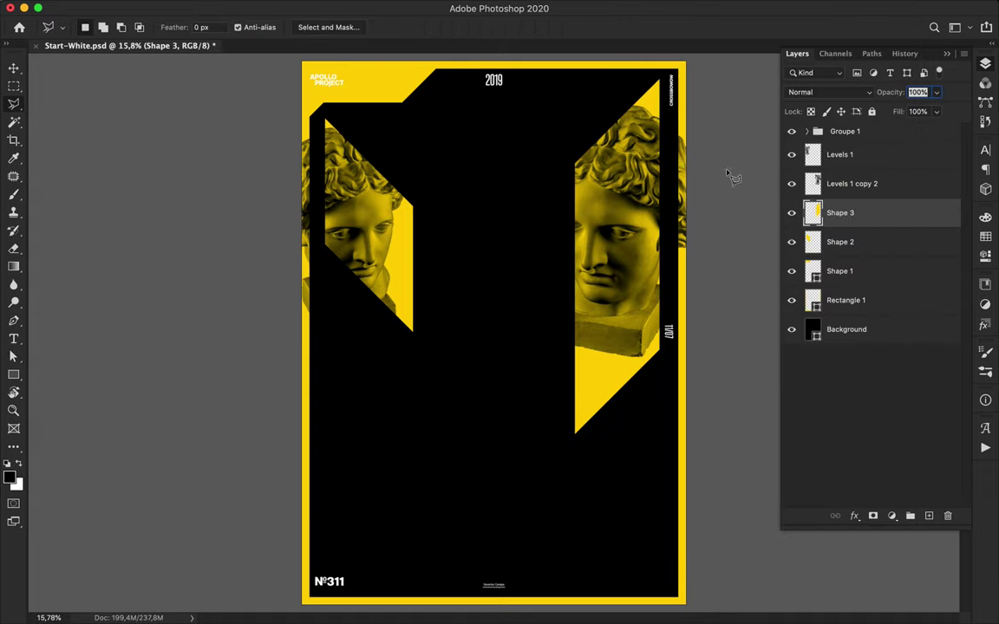
{"action": "key", "text": "v"}
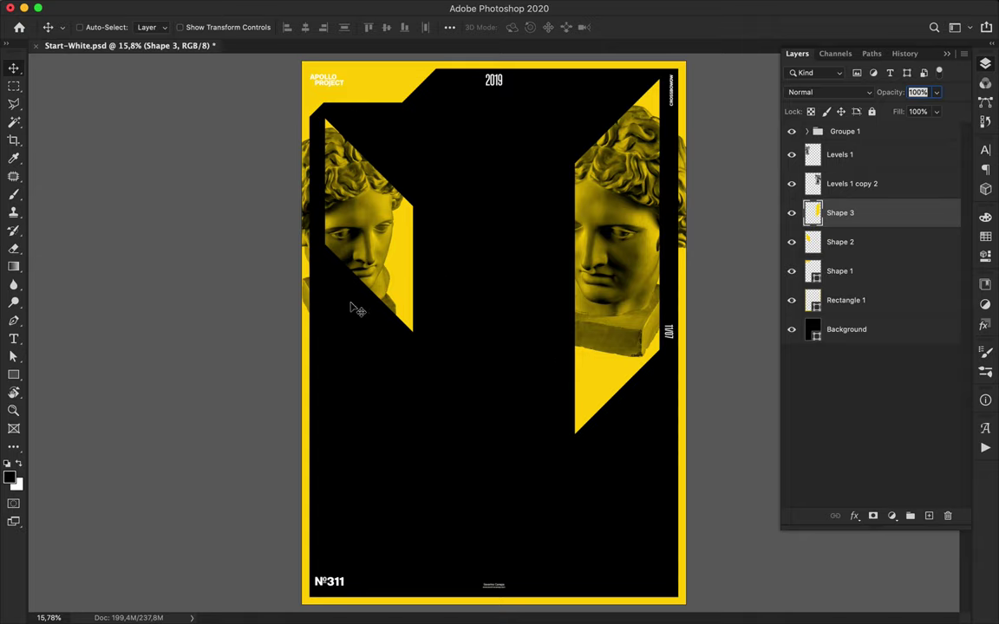
Step: Draw a narrow vertical Pen shape about 240 × 3280 px with slanted ends along the left border
{"action": "key", "text": "p"}
{"action": "left_click", "coordinate": [317, 261]}
{"action": "left_click", "coordinate": [318, 428]}
{"action": "left_click", "coordinate": [305, 417]}
Step: Remove the narrow left shape's stroke and fill it with yellow
{"action": "left_click", "coordinate": [201, 28]}
{"action": "left_click", "coordinate": [121, 55]}
{"action": "left_click", "coordinate": [166, 27]}
{"action": "left_click", "coordinate": [155, 29]}
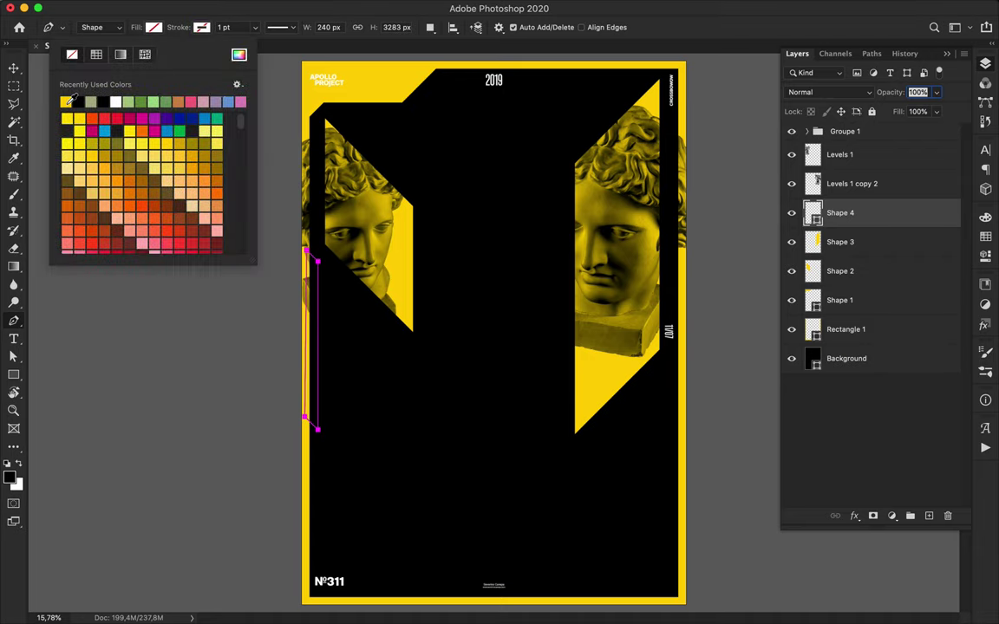
{"action": "left_click", "coordinate": [67, 103]}
{"action": "key", "text": "Return"}
Step: Try a yellow parallelogram about 2240 × 4090 px below the right bust panel and rasterize its layer
{"action": "left_click", "coordinate": [669, 351]}
{"action": "left_click", "coordinate": [546, 474]}
{"action": "left_click", "coordinate": [547, 574]}
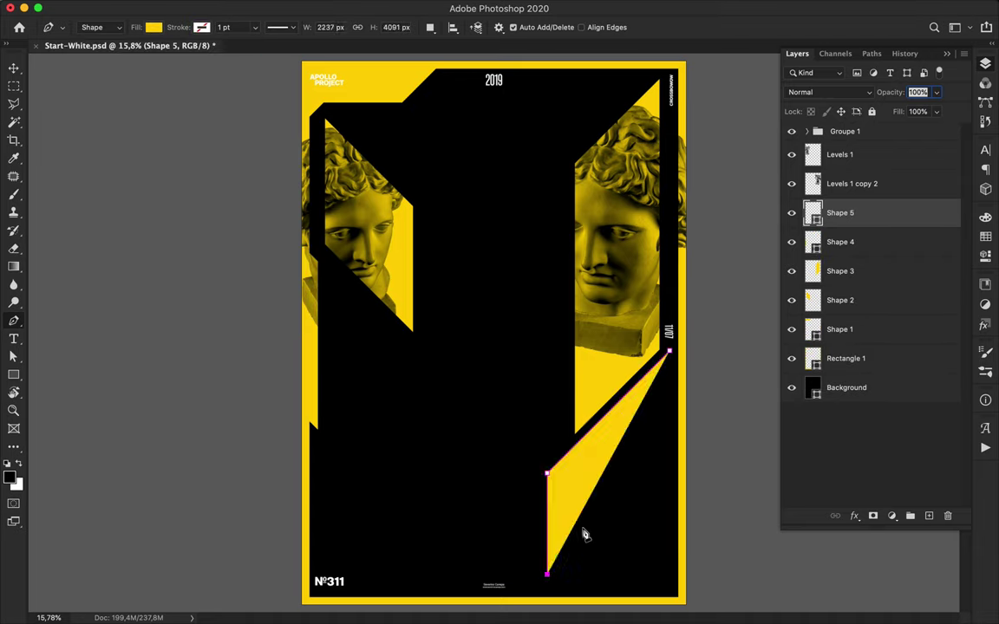
{"action": "left_click", "coordinate": [667, 453]}
{"action": "right_click", "coordinate": [834, 212]}
{"action": "left_click", "coordinate": [857, 163]}
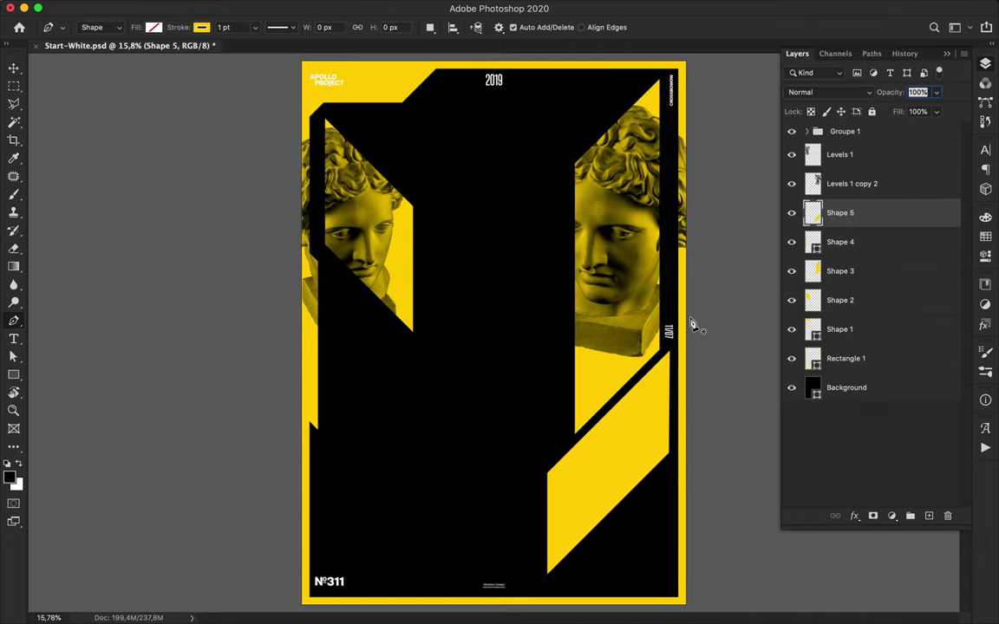
Step: Trim and shift the lower-right parallelogram to line up with the bust panel, and delete it
{"action": "key", "text": "l"}
{"action": "left_click", "coordinate": [685, 301]}
{"action": "key", "text": "v"}
{"action": "left_click_drag", "start_coordinate": [650, 402], "coordinate": [644, 403]}
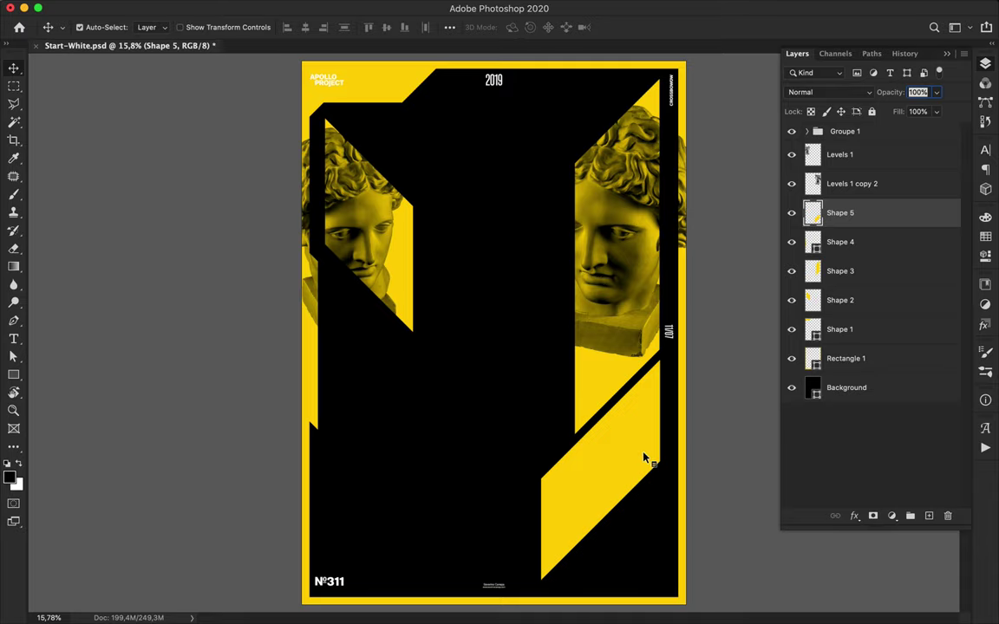
{"action": "key", "text": "Delete"}
Step: Draw a larger yellow Pen shape about 3600 × 5140 px below the right bust panel, running past the poster's bottom edge
{"action": "key", "text": "p"}
{"action": "left_click", "coordinate": [661, 355]}
{"action": "left_click", "coordinate": [464, 553]}
{"action": "scroll", "coordinate": [474, 614], "scroll_direction": "down", "scroll_amount": 2}
{"action": "left_click", "coordinate": [468, 593]}
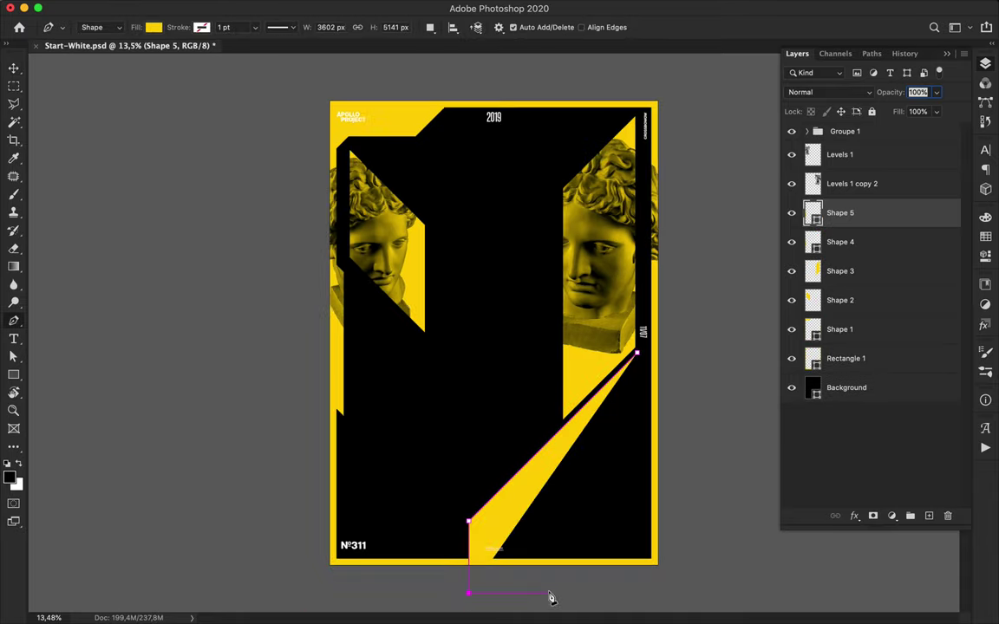
{"action": "left_click", "coordinate": [548, 593]}
{"action": "left_click", "coordinate": [635, 508]}
Step: Rasterize the large lower-right shape and trim its right side to a vertical edge with the Polygonal Lasso
{"action": "right_click", "coordinate": [813, 211]}
{"action": "left_click", "coordinate": [694, 350]}
{"action": "key", "text": "l"}
{"action": "left_click", "coordinate": [636, 353]}
{"action": "left_click", "coordinate": [637, 515]}
{"action": "left_click", "coordinate": [672, 470]}
{"action": "left_click", "coordinate": [636, 352]}
{"action": "key", "text": "Delete"}
{"action": "key", "text": "super+d"}
Step: Reposition the large lower-right shape beneath the right bust panel and delete the leftover sliver at its upper corner
{"action": "key", "text": "v"}
{"action": "left_click_drag", "start_coordinate": [652, 391], "coordinate": [652, 405]}
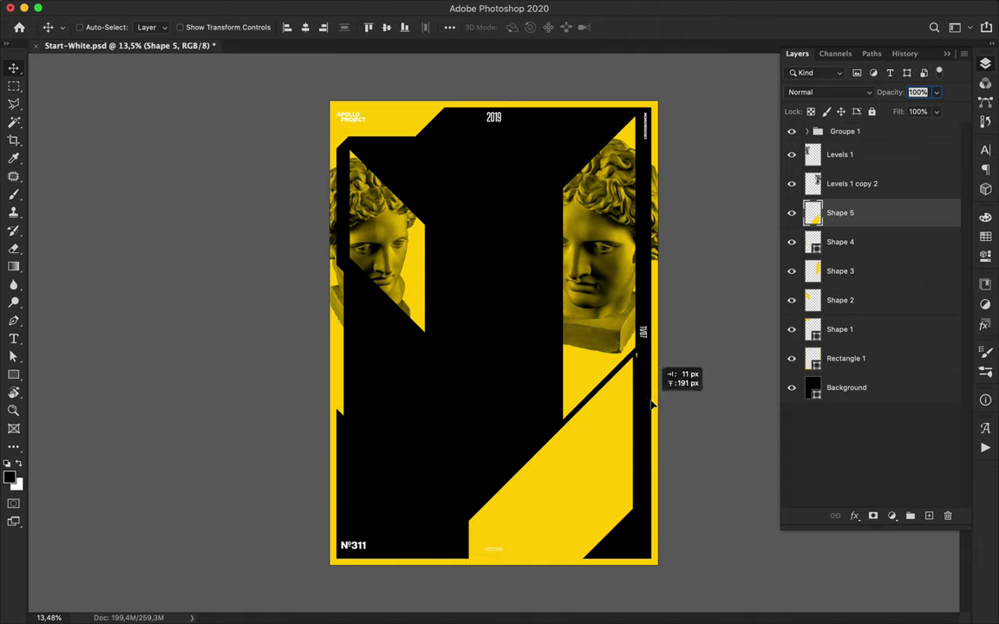
{"action": "key", "text": "l"}
{"action": "scroll", "coordinate": [640, 356], "scroll_direction": "up", "scroll_amount": 5}
{"action": "double_click", "coordinate": [513, 341]}
{"action": "key", "text": "Delete"}
{"action": "left_click", "coordinate": [515, 342]}
{"action": "key", "text": "Escape"}
Step: Nudge the large lower-right shape so its right edge lines up with the bust panel above
{"action": "key", "text": "v"}
{"action": "left_click_drag", "start_coordinate": [481, 393], "coordinate": [488, 393]}
{"action": "scroll", "coordinate": [488, 393], "scroll_direction": "down", "scroll_amount": 3}
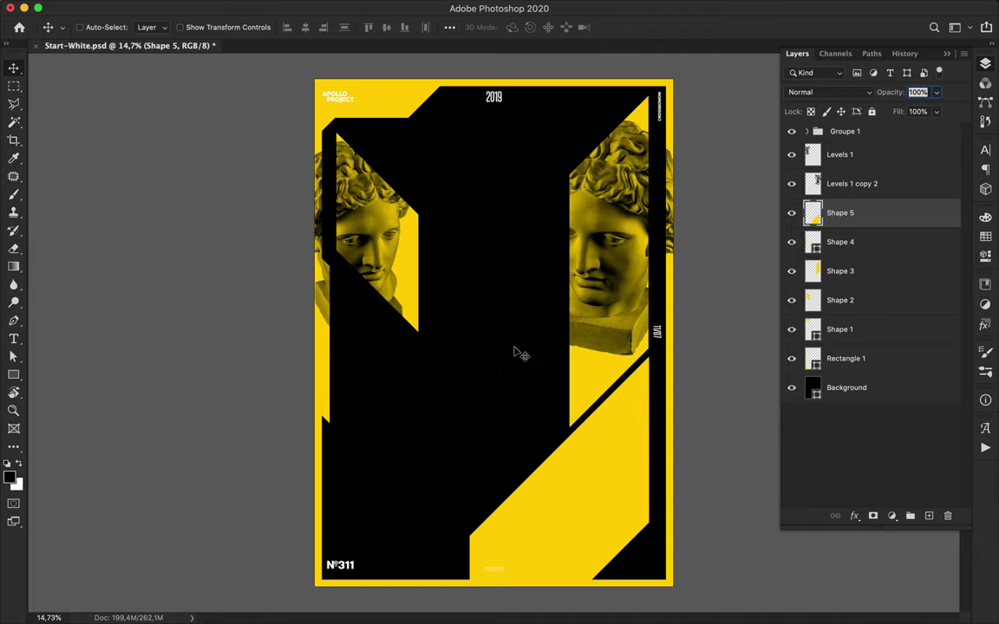
Step: Draw a five-point Pen shape about 2340 × 2340 px above the right bust, reaching the poster's top edge
{"action": "key", "text": "p"}
{"action": "left_click", "coordinate": [650, 79]}
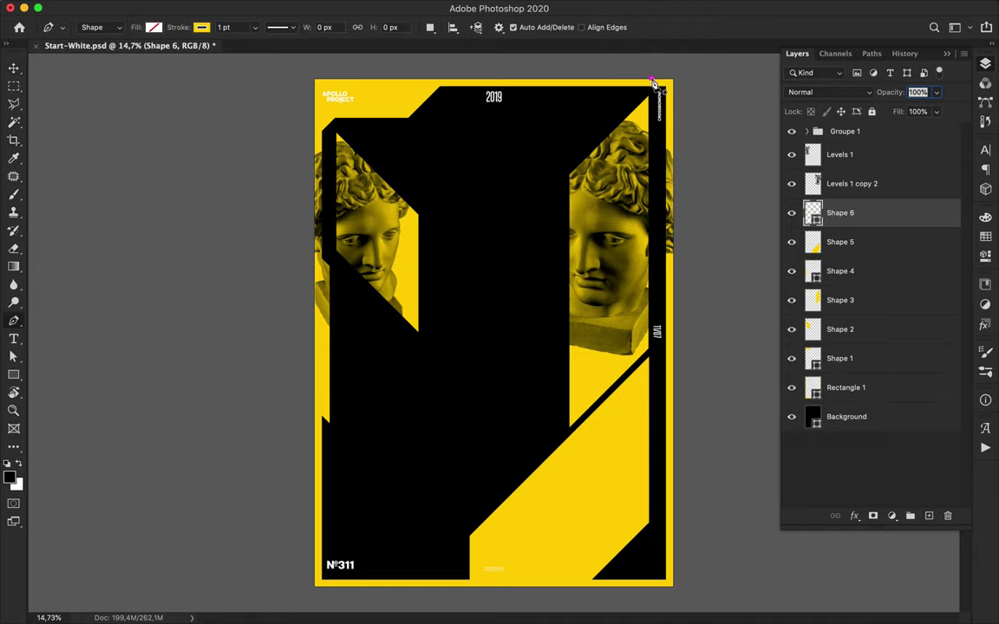
{"action": "left_click", "coordinate": [531, 198]}
{"action": "left_click", "coordinate": [532, 111]}
{"action": "left_click", "coordinate": [563, 79]}
{"action": "left_click", "coordinate": [652, 79]}
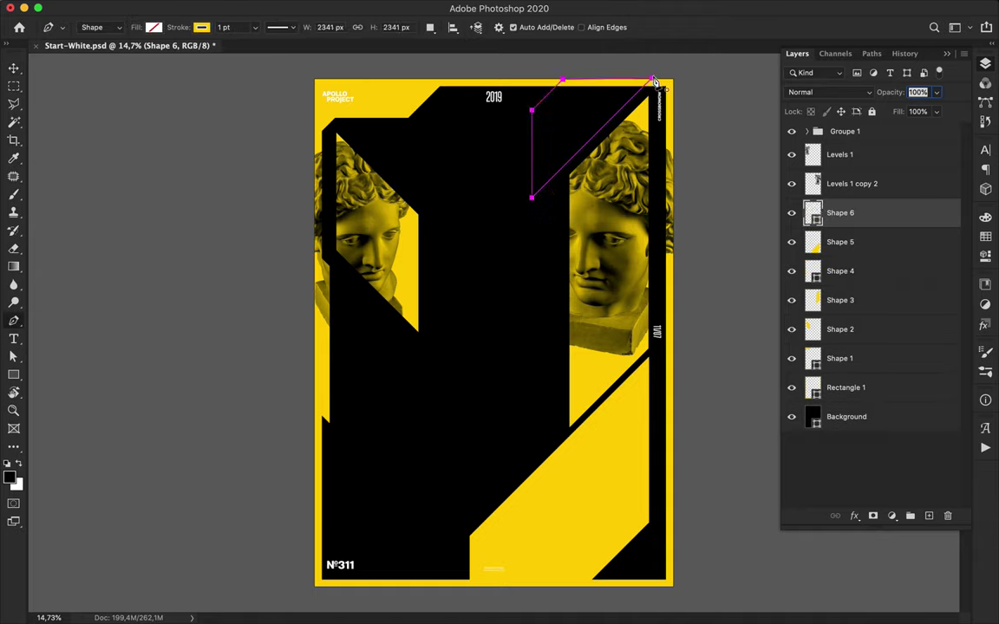
Step: Remove the stroke of the shape above the right bust and fill it with yellow
{"action": "left_click", "coordinate": [201, 28]}
{"action": "left_click", "coordinate": [120, 55]}
{"action": "left_click", "coordinate": [153, 28]}
{"action": "left_click", "coordinate": [66, 102]}
{"action": "key", "text": "v"}
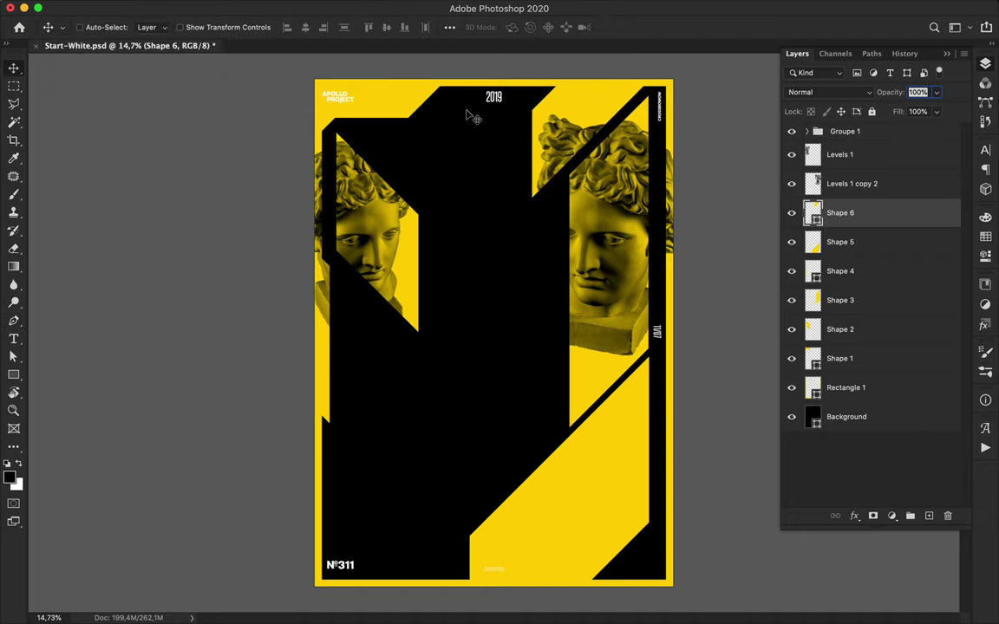
Step: Draw a yellow diagonal Pen band about 2860 × 3510 px across the black area between the two busts
{"action": "key", "text": "p"}
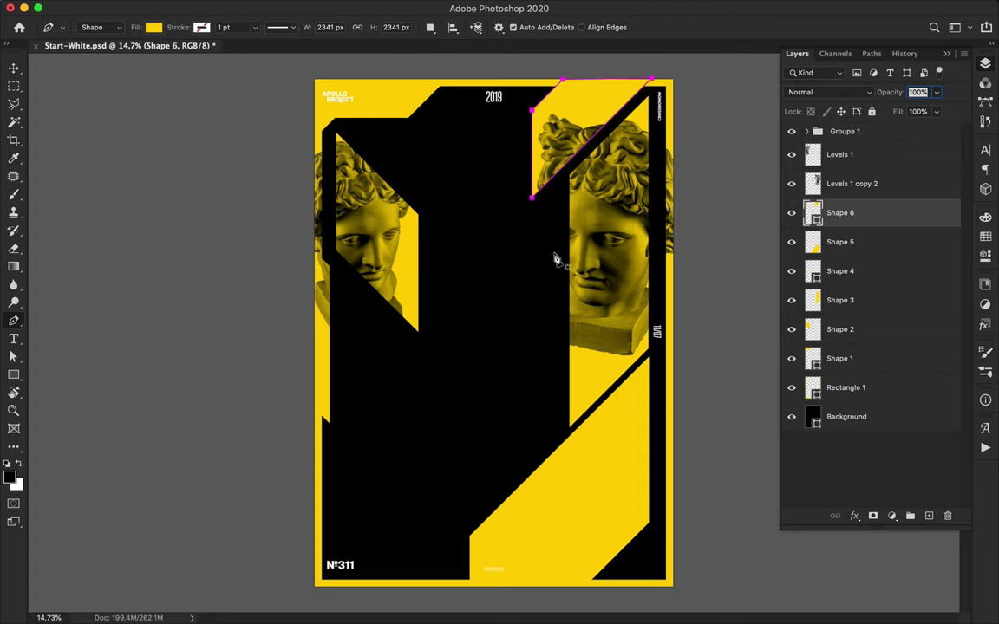
{"action": "left_click", "coordinate": [562, 209]}
{"action": "key", "text": "ctrl+z"}
{"action": "left_click", "coordinate": [414, 124], "text": "ctrl"}
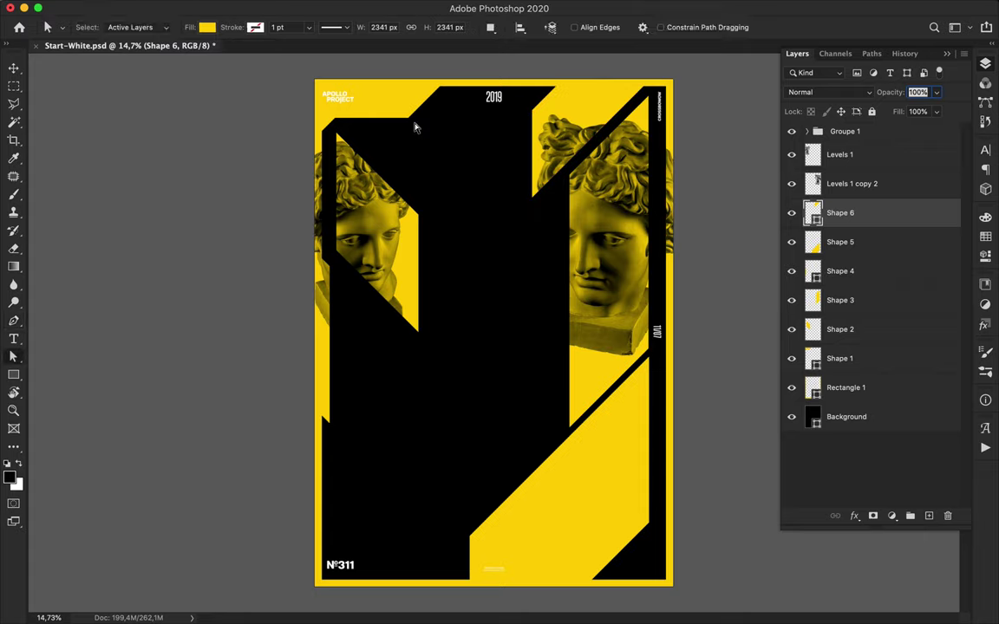
{"action": "left_click", "coordinate": [417, 126]}
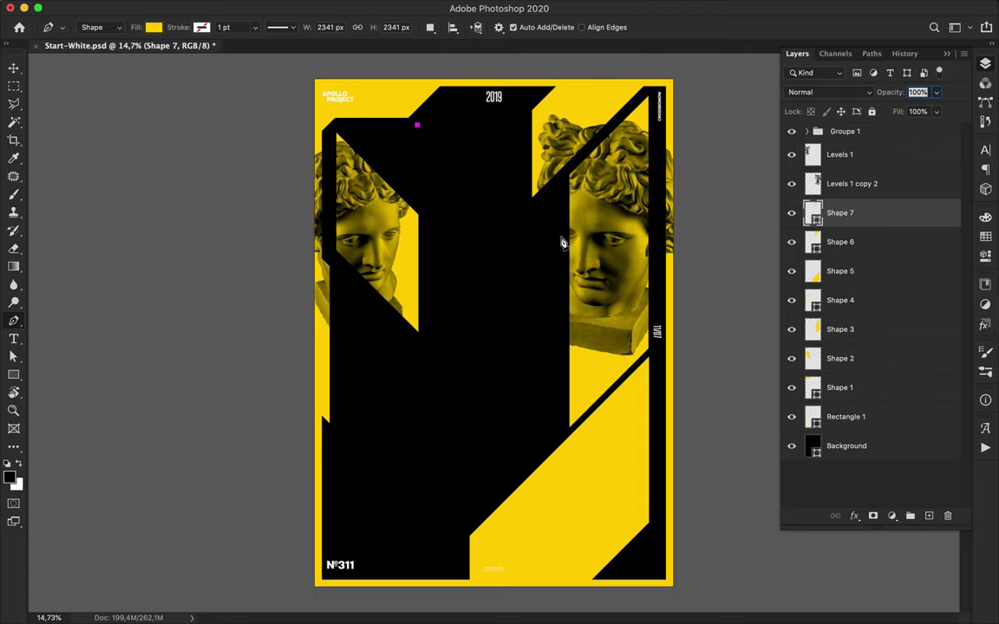
{"action": "left_click", "coordinate": [550, 304]}
{"action": "left_click", "coordinate": [405, 158]}
{"action": "left_click", "coordinate": [417, 126]}
Step: Rasterize the central diagonal band and cut its upper-left end to a vertical edge with the Polygonal Lasso
{"action": "right_click", "coordinate": [907, 221]}
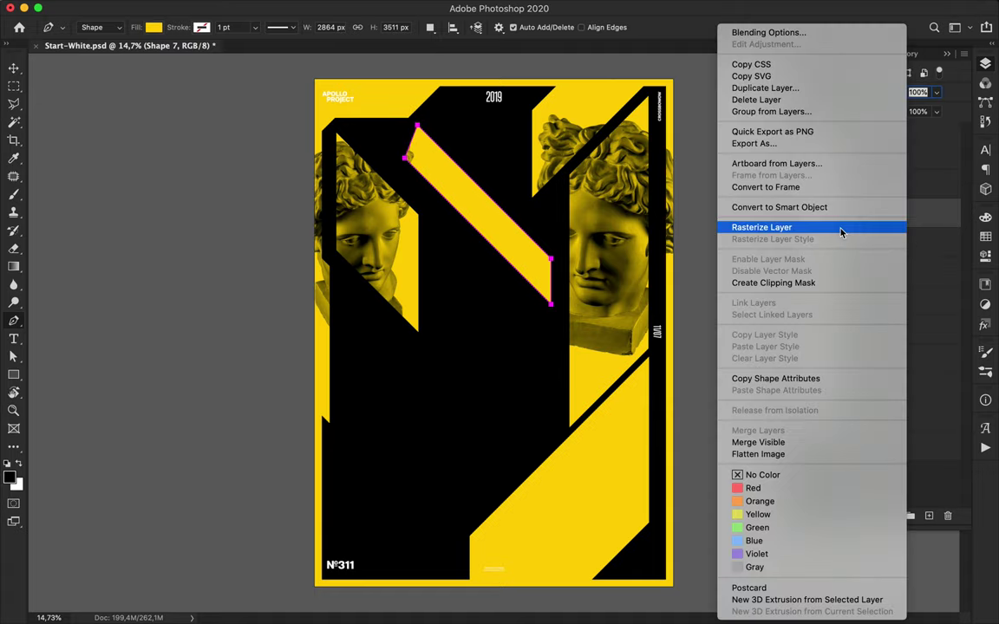
{"action": "left_click", "coordinate": [840, 231]}
{"action": "key", "text": "l"}
{"action": "left_click", "coordinate": [420, 113]}
{"action": "left_click", "coordinate": [420, 177]}
{"action": "left_click", "coordinate": [388, 146]}
{"action": "left_click", "coordinate": [398, 124]}
{"action": "left_click", "coordinate": [420, 113]}
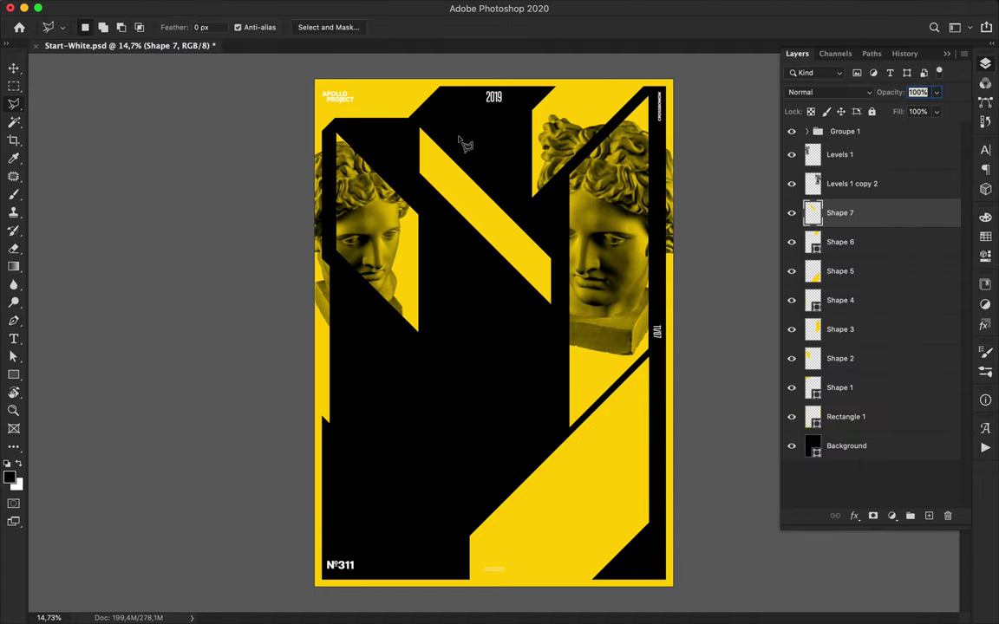
Step: Trim the lower-right end of the central diagonal band to a vertical edge and clear the selection
{"action": "key", "text": "Delete"}
{"action": "key", "text": "ctrl+d"}
{"action": "key", "text": "v"}
Step: Draw a closed angular Pen shape about 1050 × 3400 px in the black area below the left bust
{"action": "key", "text": "p"}
{"action": "left_click", "coordinate": [348, 372]}
{"action": "left_click", "coordinate": [396, 326]}
{"action": "left_click", "coordinate": [395, 446]}
{"action": "left_click", "coordinate": [342, 499]}
{"action": "left_click", "coordinate": [349, 373]}
{"action": "left_click", "coordinate": [358, 363]}
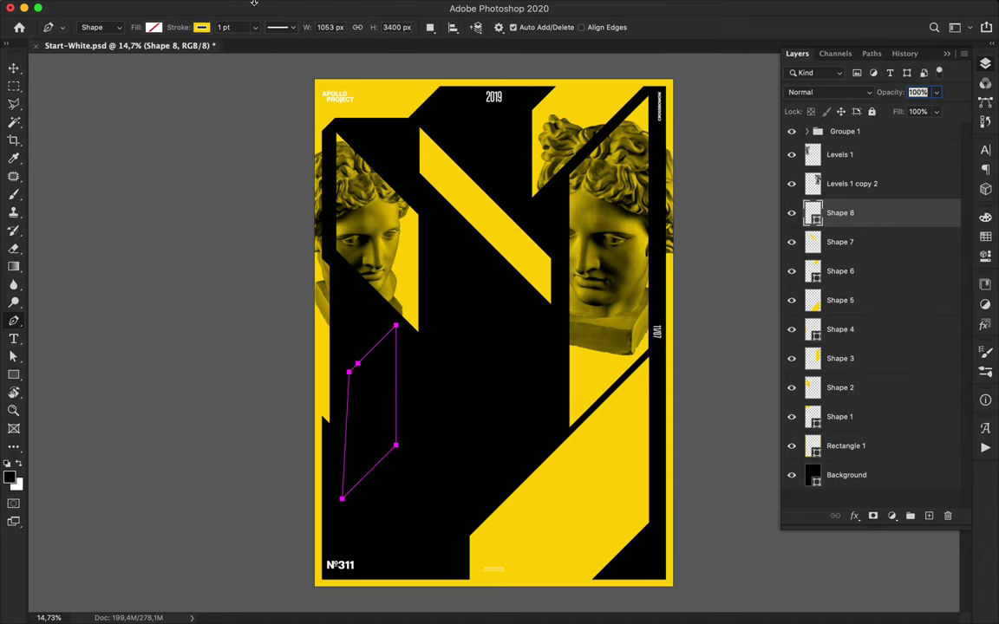
Step: Remove the stroke of the shape below the left bust and fill it with yellow
{"action": "left_click", "coordinate": [202, 27]}
{"action": "left_click", "coordinate": [120, 54]}
{"action": "left_click", "coordinate": [154, 28]}
{"action": "left_click", "coordinate": [68, 101]}
Step: Rasterize the shape below the left bust, trim its left edge vertical, and move it up over the bust's base
{"action": "key", "text": "l"}
{"action": "right_click", "coordinate": [923, 225]}
{"action": "left_click", "coordinate": [867, 246]}
{"action": "left_click", "coordinate": [349, 356]}
{"action": "left_click", "coordinate": [323, 505]}
{"action": "left_click", "coordinate": [350, 357]}
{"action": "key", "text": "Delete"}
{"action": "key", "text": "super+d"}
{"action": "key", "text": "v"}
{"action": "mouse_move", "coordinate": [367, 403]}
{"action": "left_mouse_down"}
{"action": "mouse_move", "coordinate": [353, 386]}
{"action": "mouse_move", "coordinate": [354, 340]}
{"action": "left_mouse_up"}
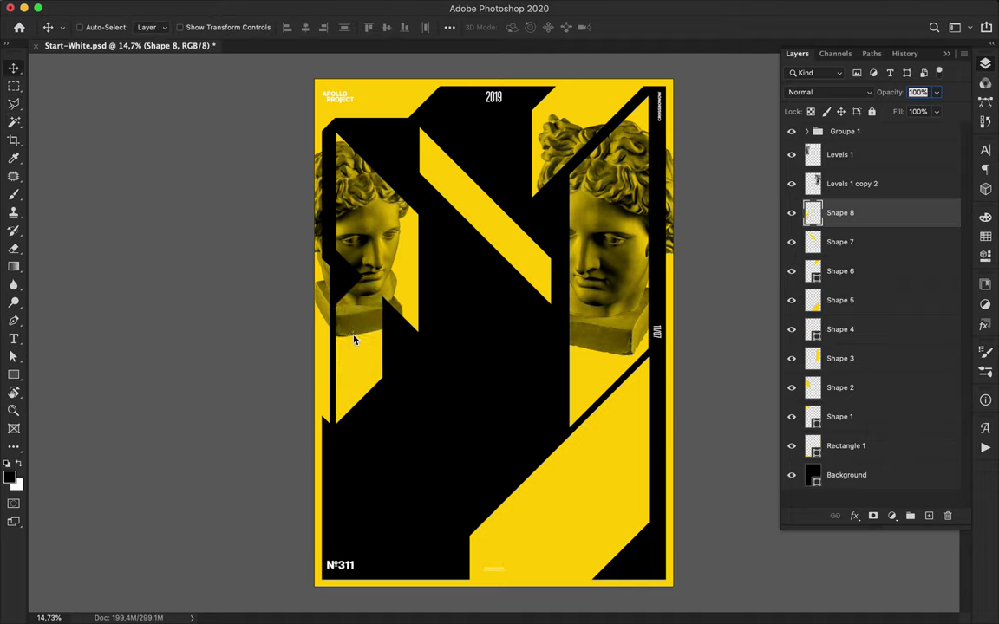
Step: Delete the yellow panel behind the right bust and the central diagonal band
{"action": "left_click", "coordinate": [611, 378]}
{"action": "left_click", "coordinate": [517, 263]}
{"action": "key", "text": "Delete"}
{"action": "left_click", "coordinate": [607, 384]}
{"action": "key", "text": "Delete"}
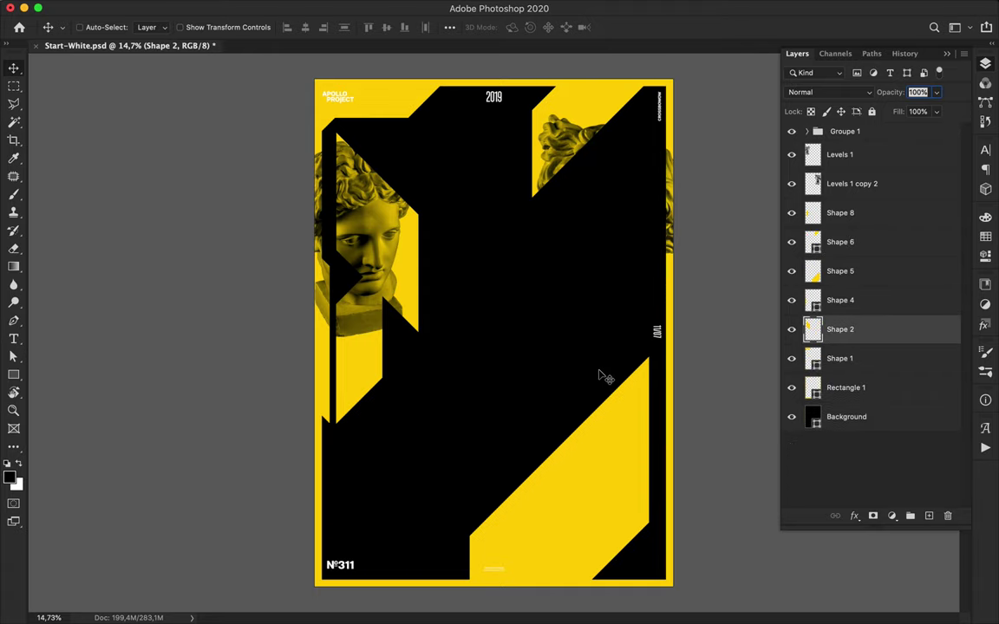
Step: Draw a four-sided Pen shape about 3770 × 8280 px with slanted ends, spanning the right bust and the black centre
{"action": "key", "text": "p"}
{"action": "left_click", "coordinate": [640, 110]}
{"action": "left_click", "coordinate": [460, 290]}
{"action": "left_click", "coordinate": [460, 532]}
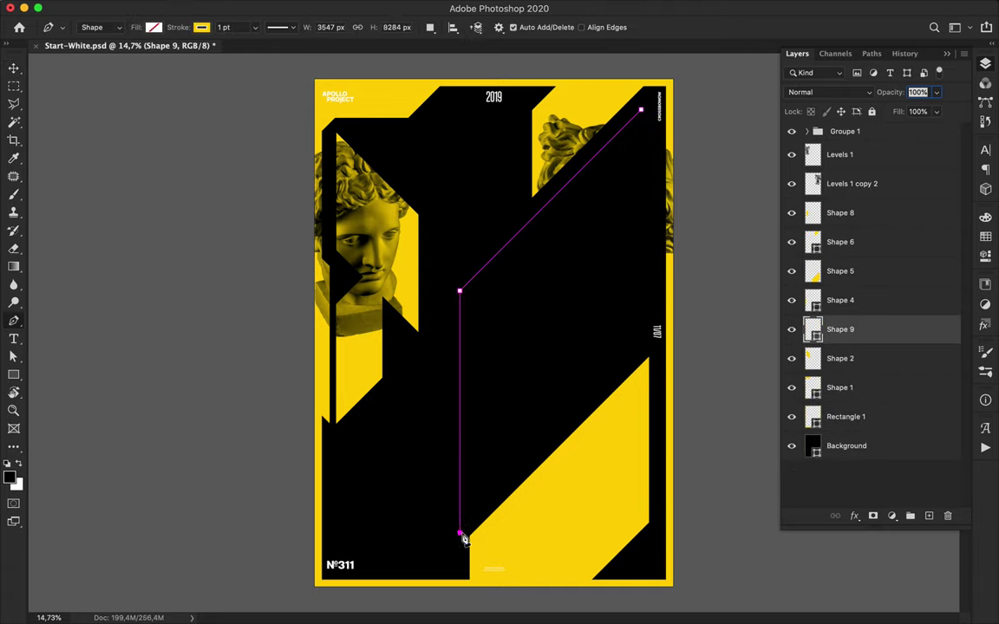
{"action": "left_click", "coordinate": [652, 340]}
{"action": "left_click", "coordinate": [640, 110]}
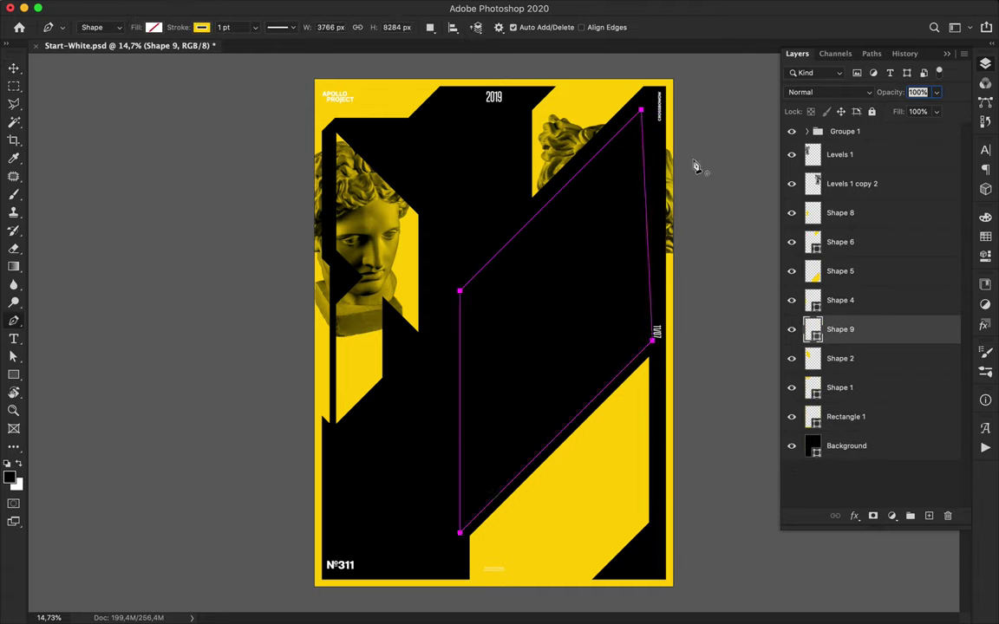
Step: Remove the stroke of the large four-sided shape and fill it with yellow
{"action": "left_click", "coordinate": [201, 27]}
{"action": "left_click", "coordinate": [115, 52]}
{"action": "left_click", "coordinate": [154, 27]}
{"action": "left_click", "coordinate": [64, 89]}
Step: Rasterize the large yellow panel and cut its slanted right side to a vertical edge with the Polygonal Lasso
{"action": "right_click", "coordinate": [881, 338]}
{"action": "left_click", "coordinate": [764, 229]}
{"action": "key", "text": "l"}
{"action": "left_click", "coordinate": [640, 105]}
{"action": "left_click", "coordinate": [639, 358]}
{"action": "left_click", "coordinate": [655, 338]}
{"action": "left_click", "coordinate": [654, 97]}
{"action": "left_click", "coordinate": [639, 105]}
{"action": "key", "text": "Delete"}
{"action": "key", "text": "super+d"}
{"action": "left_click", "coordinate": [648, 94]}
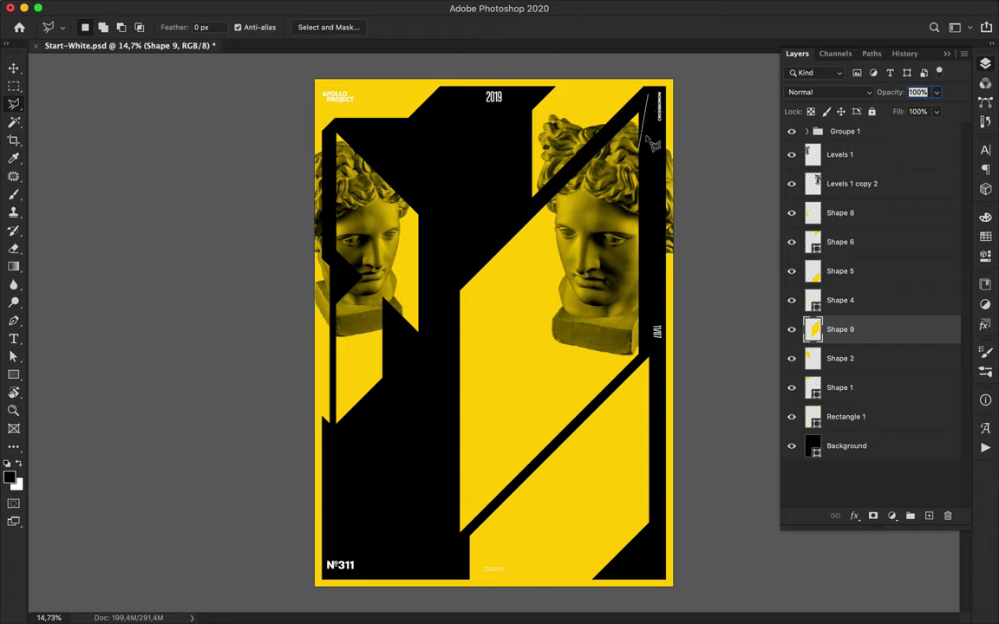
Step: Move the large yellow panel down and left to the poster's lower centre
{"action": "key", "text": "v"}
{"action": "left_click_drag", "start_coordinate": [538, 303], "coordinate": [556, 297]}
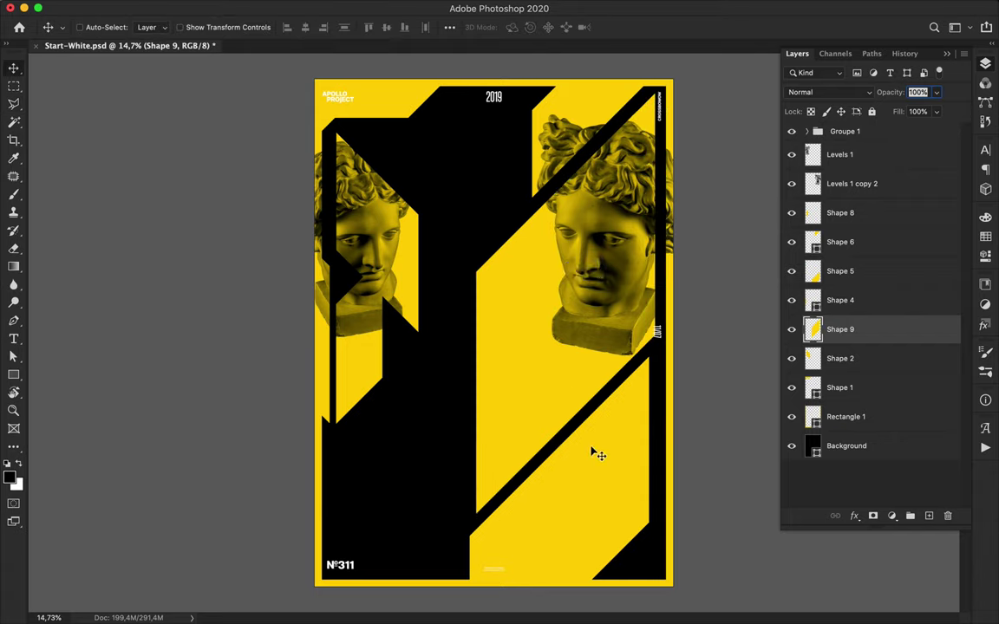
{"action": "left_click_drag", "start_coordinate": [596, 453], "coordinate": [476, 477]}
Step: Shift the right bust down-left over the central panel and move the small trimmed yellow shape to the bust's right side
{"action": "left_click_drag", "start_coordinate": [563, 232], "coordinate": [531, 258]}
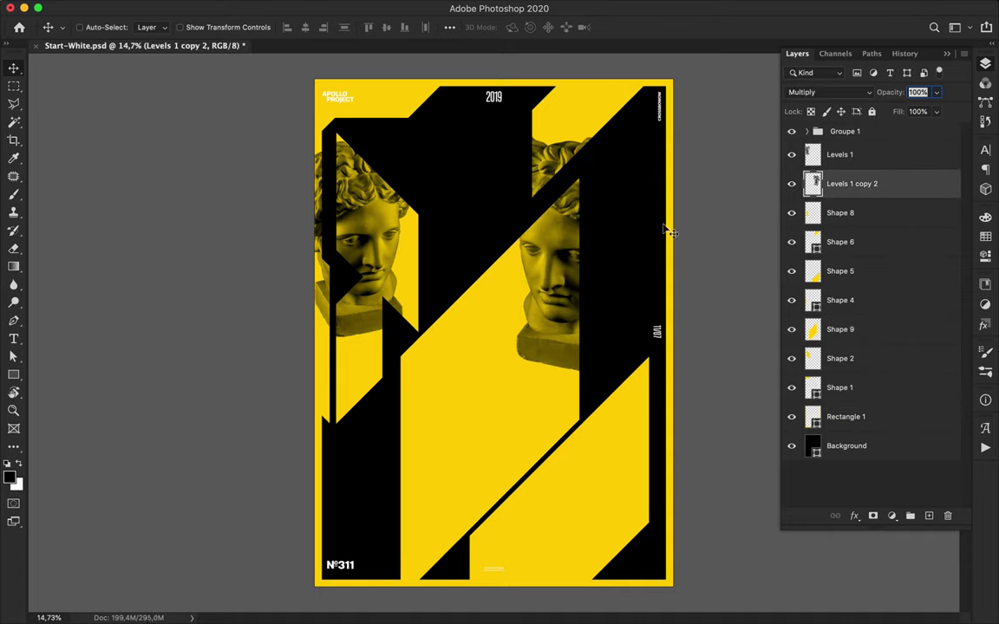
{"action": "left_click_drag", "start_coordinate": [362, 365], "coordinate": [611, 216]}
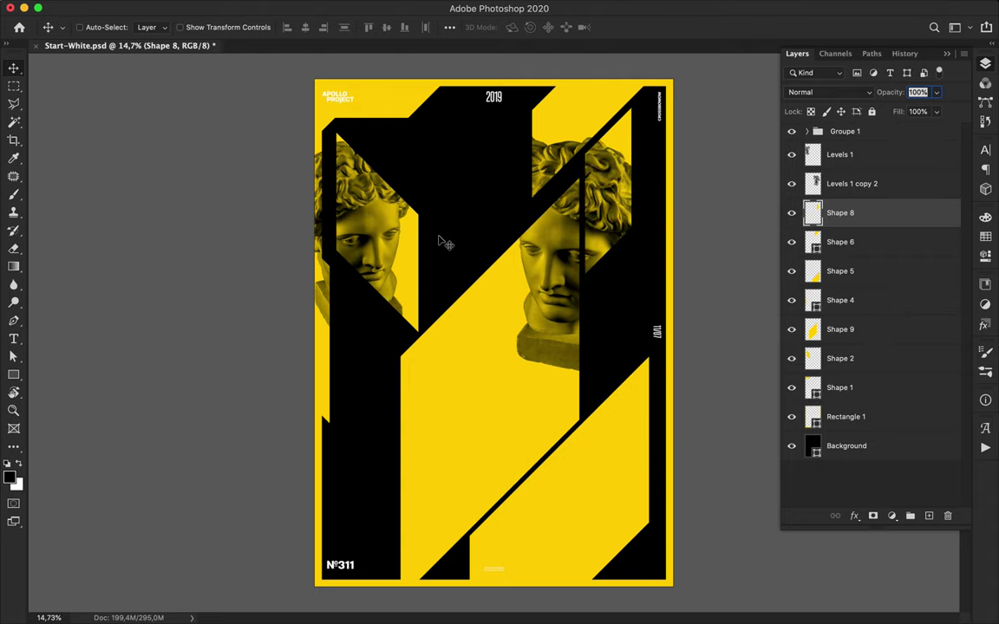
Step: Try cutting a thin diagonal strip parallel to the central panel's upper-left edge, and undo the cut
{"action": "left_click", "coordinate": [465, 382]}
{"action": "key", "text": "l"}
{"action": "left_click", "coordinate": [400, 376]}
{"action": "left_click", "coordinate": [582, 204]}
{"action": "left_click", "coordinate": [400, 385]}
{"action": "left_click", "coordinate": [399, 376]}
{"action": "key", "text": "Delete"}
{"action": "key", "text": "super+d"}
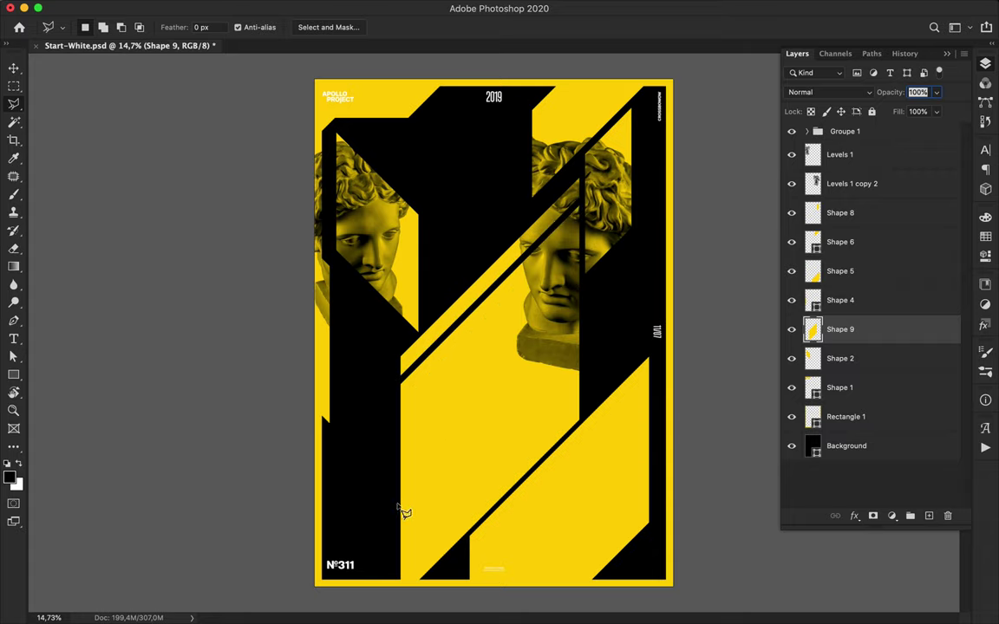
{"action": "key", "text": "super+z"}
{"action": "key", "text": "super+z"}
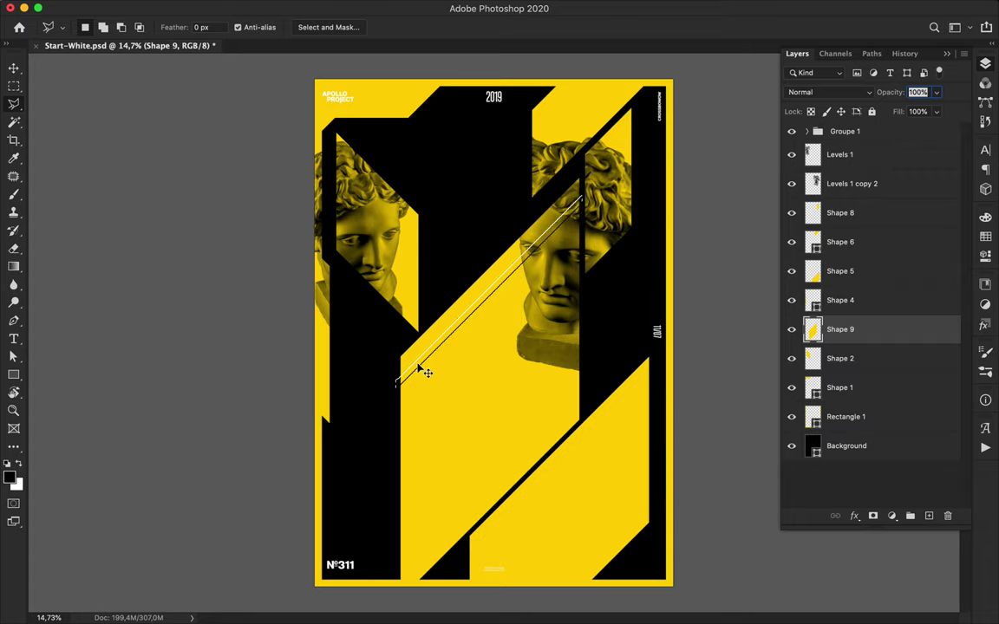
Step: Clear the selection and move both the lower-right yellow shape and the large central panel downward
{"action": "key", "text": "v"}
{"action": "key", "text": "ctrl+d"}
{"action": "left_click_drag", "start_coordinate": [531, 420], "coordinate": [579, 505]}
{"action": "left_click_drag", "start_coordinate": [477, 455], "coordinate": [495, 492]}
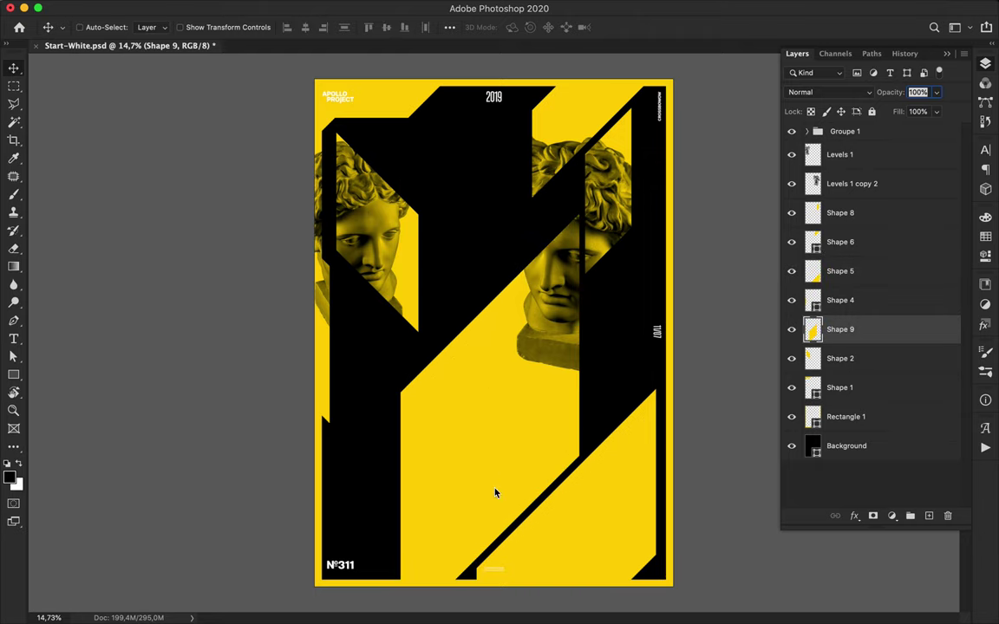
Step: Add the text APOLLO in the black area between the busts and raise its layer in the stacking order
{"action": "key", "text": "t"}
{"action": "left_click", "coordinate": [462, 201]}
{"action": "type", "text": "APOLLO"}
{"action": "key", "text": "Escape"}
{"action": "left_click_drag", "start_coordinate": [799, 321], "coordinate": [796, 233]}
Step: Format the APOLLO text as Medium weight at 44,35 pt with a tracking of 800
{"action": "left_click", "coordinate": [988, 151]}
{"action": "double_click", "coordinate": [870, 180]}
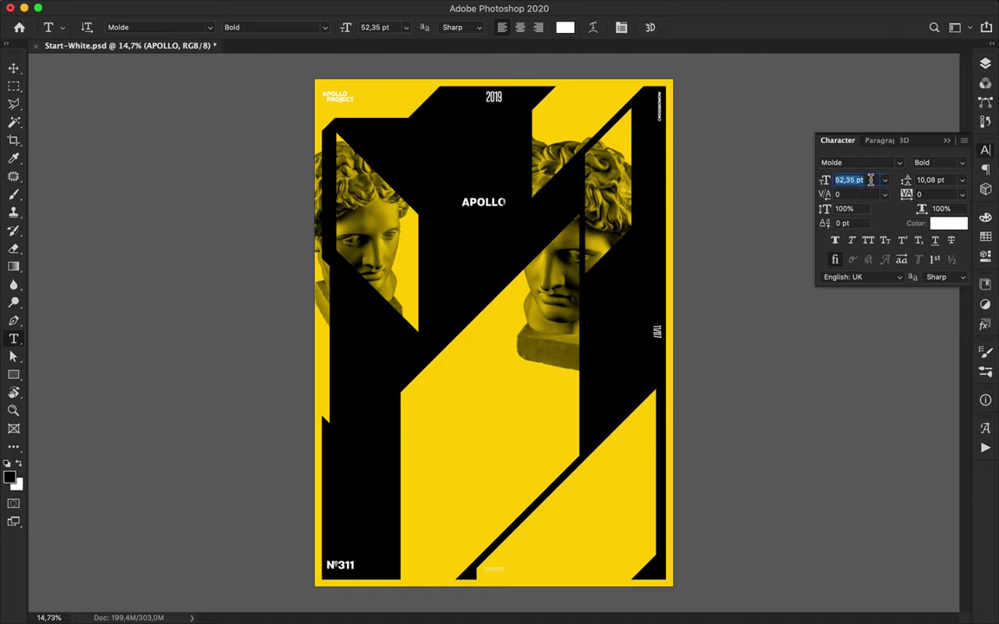
{"action": "key", "text": "Down"}
{"action": "key", "text": "Down"}
{"action": "key", "text": "Down"}
{"action": "key", "text": "Down"}
{"action": "key", "text": "Down"}
{"action": "key", "text": "Down"}
{"action": "left_click", "coordinate": [937, 163]}
{"action": "key", "text": "Up"}
{"action": "key", "text": "Up"}
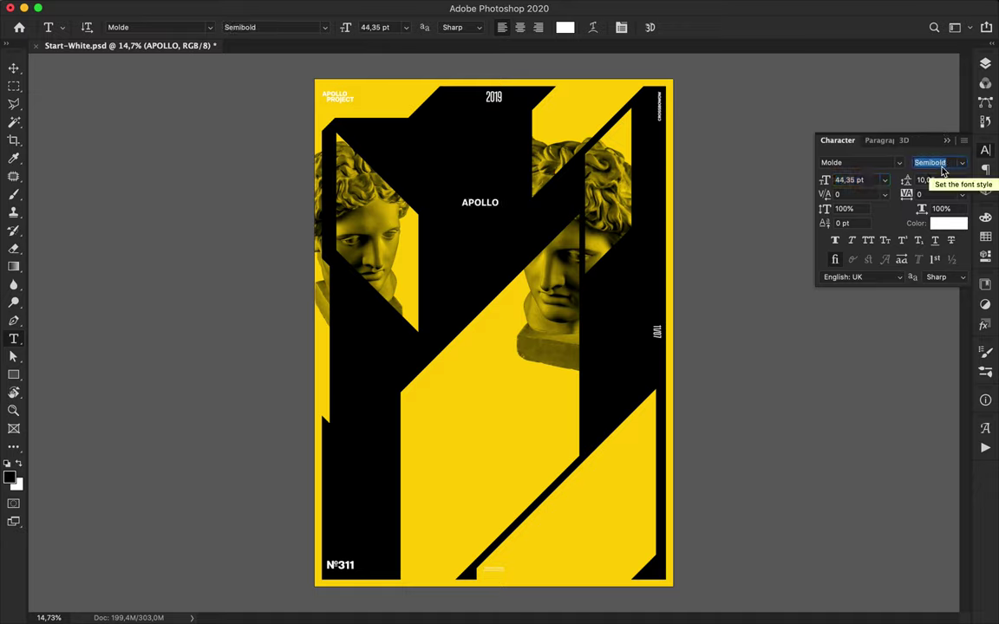
{"action": "left_click", "coordinate": [944, 197]}
{"action": "type", "text": "200"}
{"action": "key", "text": "Return"}
{"action": "key", "text": "shift+Up"}
{"action": "key", "text": "shift+Up"}
Step: Move the APOLLO text to the black area beside the right bust and raise its layer above the yellow shapes
{"action": "left_click", "coordinate": [15, 68]}
{"action": "left_click_drag", "start_coordinate": [492, 205], "coordinate": [624, 289]}
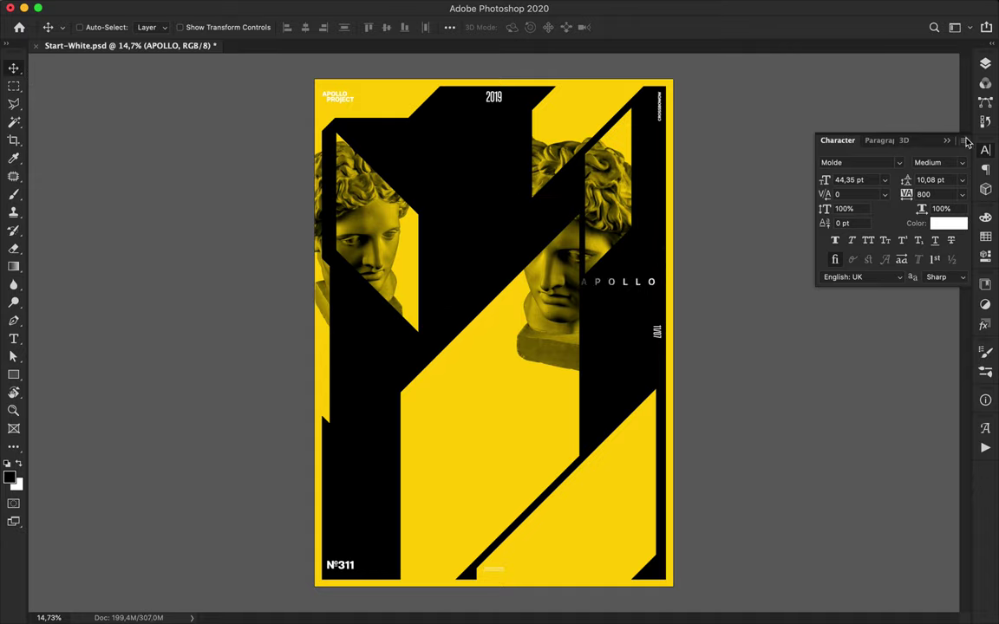
{"action": "left_click", "coordinate": [985, 64]}
{"action": "left_click_drag", "start_coordinate": [899, 234], "coordinate": [896, 202]}
{"action": "left_click_drag", "start_coordinate": [614, 283], "coordinate": [606, 300]}
Step: Duplicate the APOLLO line repeatedly down the poster's right side, forming overlapping groups beside the bust and in the lower-right yellow shape
{"action": "left_click_drag", "start_coordinate": [606, 300], "coordinate": [617, 339]}
{"action": "left_click_drag", "start_coordinate": [617, 339], "coordinate": [618, 478]}
{"action": "double_click", "coordinate": [617, 344]}
{"action": "key", "text": "super+Return"}
{"action": "left_click_drag", "start_coordinate": [618, 478], "coordinate": [607, 548], "text": "alt"}
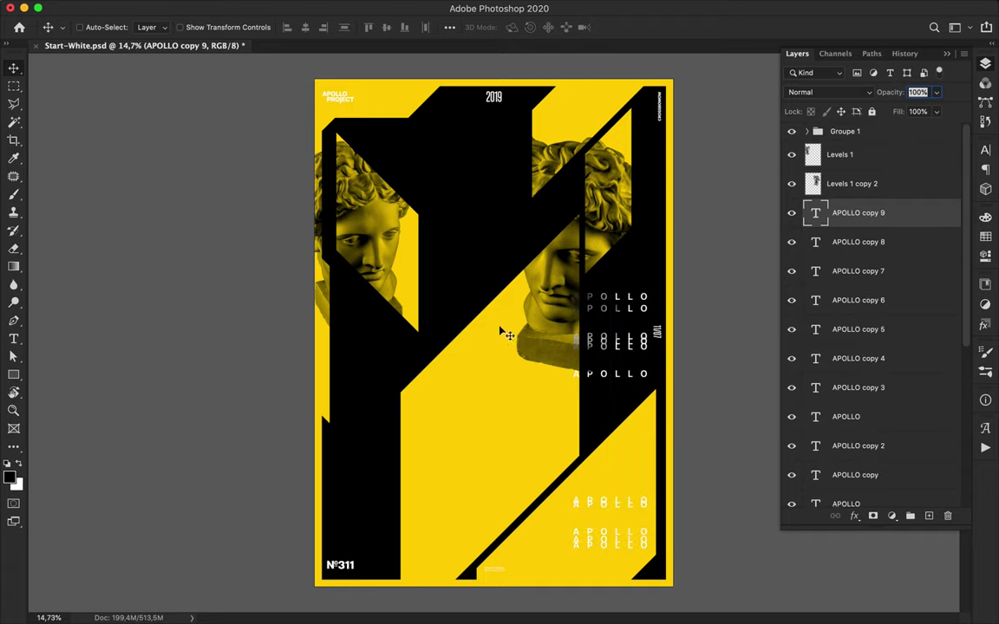
Step: Add another APOLLO copy at the top of the lower group and color it black
{"action": "left_click_drag", "start_coordinate": [617, 504], "coordinate": [626, 122], "text": "alt+super"}
{"action": "key", "text": "super+z"}
{"action": "scroll", "coordinate": [614, 533], "scroll_direction": "up", "scroll_amount": 1}
{"action": "left_click_drag", "start_coordinate": [617, 524], "coordinate": [617, 502], "text": "alt+super"}
{"action": "key", "text": "a"}
{"action": "key", "text": "t"}
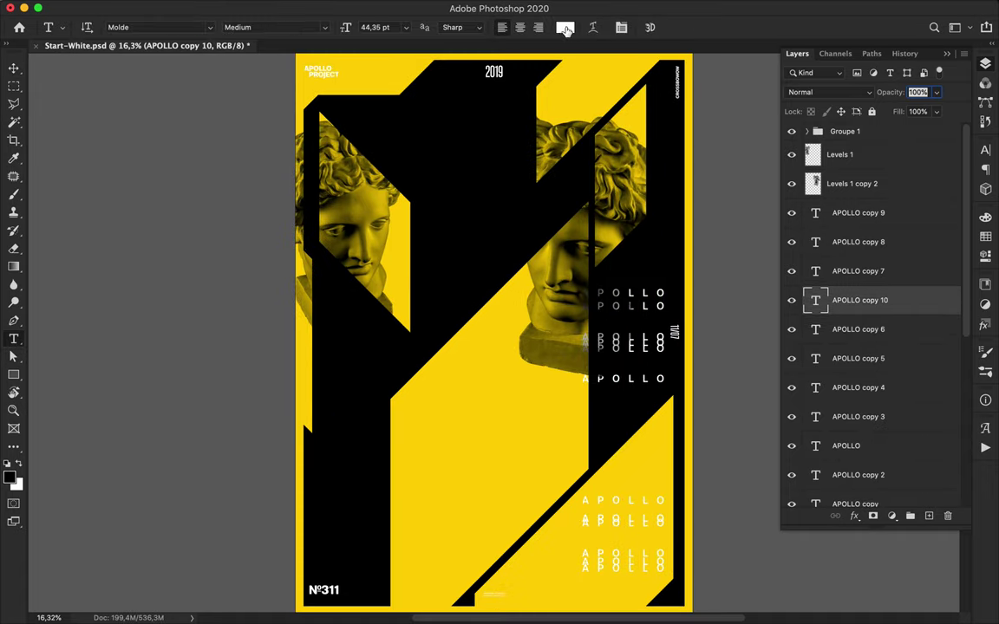
{"action": "left_click", "coordinate": [497, 26]}
{"action": "left_click_drag", "start_coordinate": [165, 243], "coordinate": [122, 263]}
{"action": "left_click", "coordinate": [440, 81]}
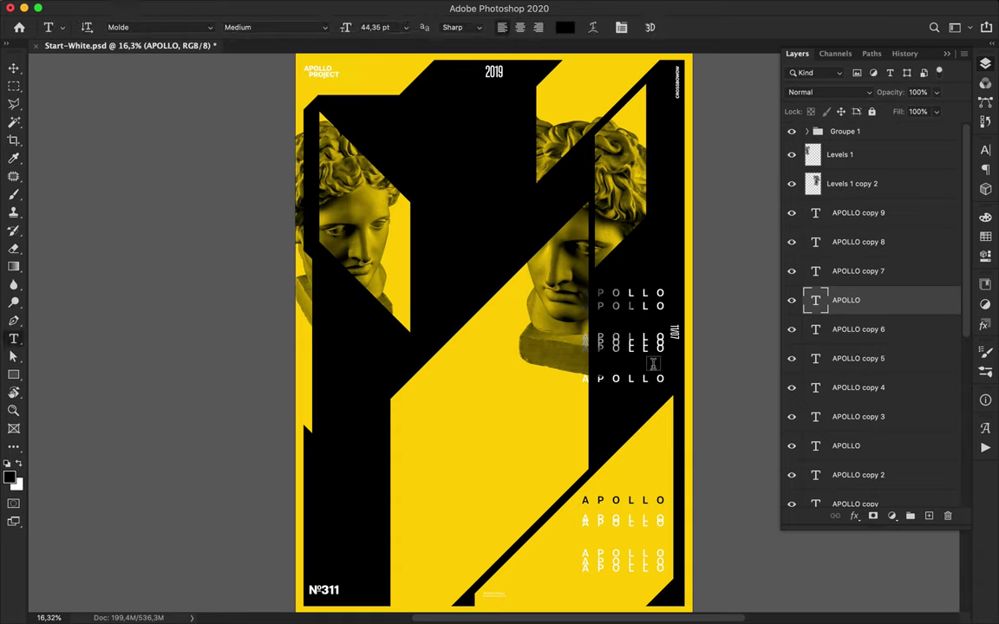
Step: Duplicate the black APOLLO line up into the black strip beside the central panel and recolor the copy in the poster's yellow
{"action": "key", "text": "v"}
{"action": "left_click_drag", "start_coordinate": [639, 502], "coordinate": [637, 419], "text": "alt"}
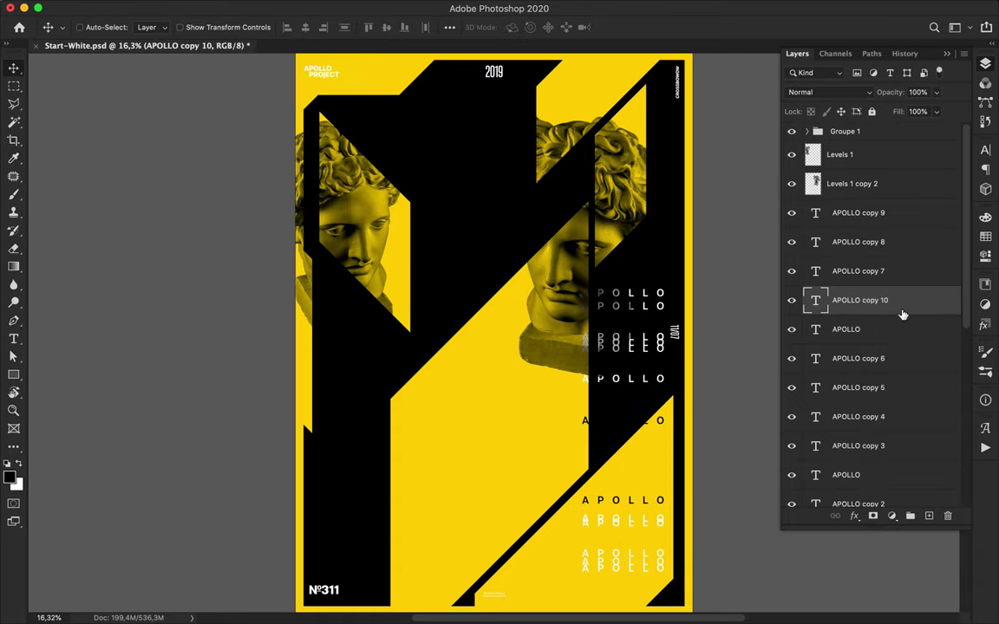
{"action": "key", "text": "t"}
{"action": "left_click", "coordinate": [565, 31]}
{"action": "left_click", "coordinate": [991, 240]}
{"action": "left_click", "coordinate": [763, 247]}
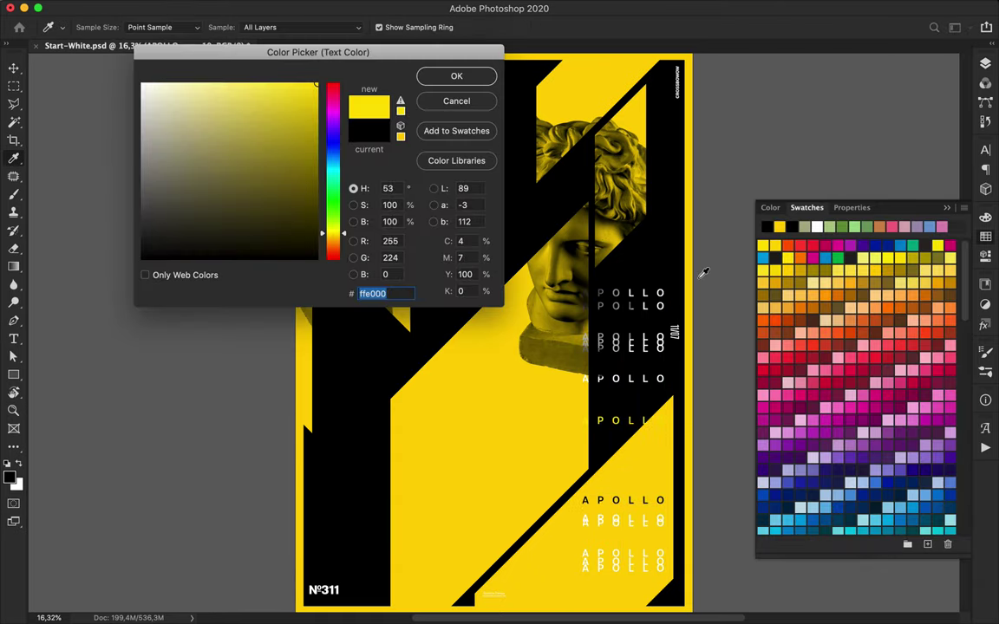
{"action": "left_click", "coordinate": [784, 227]}
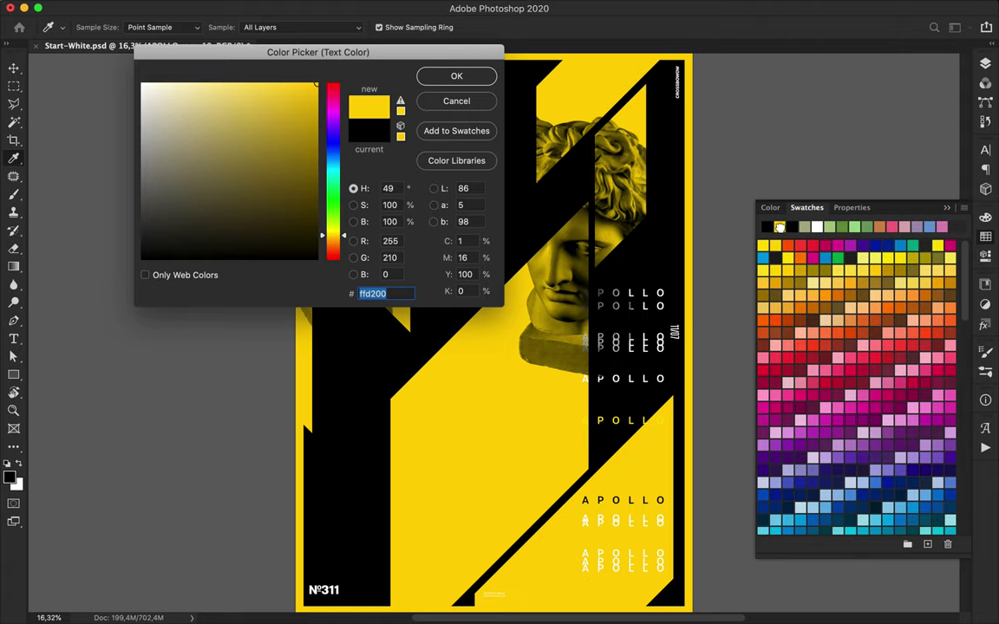
{"action": "left_click", "coordinate": [863, 272]}
{"action": "left_click", "coordinate": [779, 229]}
{"action": "left_click", "coordinate": [533, 445]}
{"action": "left_click", "coordinate": [466, 80]}
Step: Duplicate the yellow APOLLO line twice up into the text group beside the right bust
{"action": "key", "text": "v"}
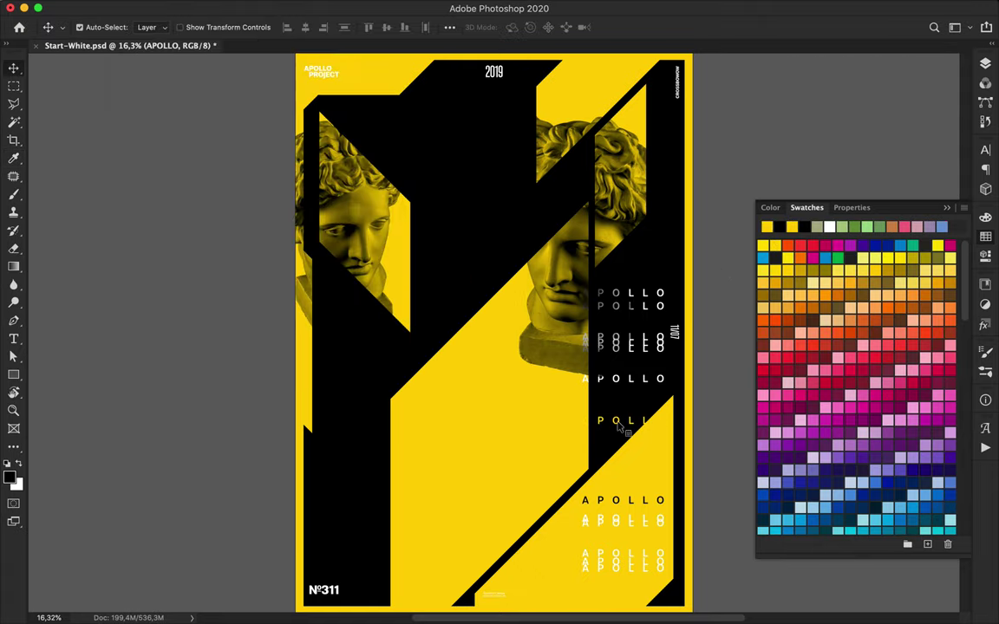
{"action": "left_click_drag", "start_coordinate": [618, 421], "coordinate": [626, 307]}
{"action": "left_click", "coordinate": [947, 207]}
{"action": "scroll", "coordinate": [548, 299], "scroll_direction": "up", "scroll_amount": 2}
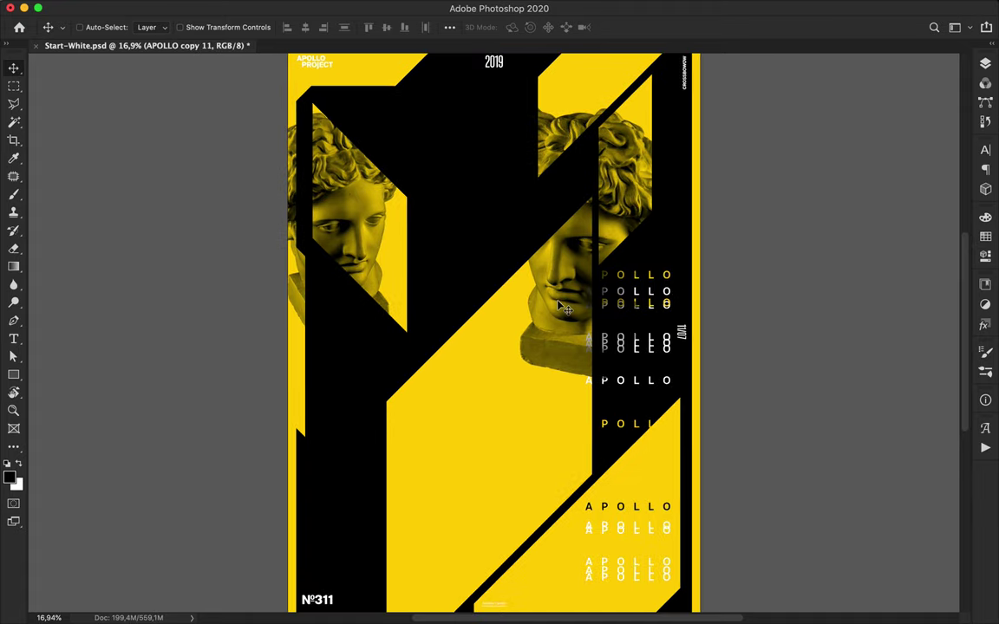
Step: Copy an APOLLO line into the black area between the busts and change its text to OBJECTIVE
{"action": "left_click_drag", "start_coordinate": [637, 411], "coordinate": [478, 244]}
{"action": "double_click", "coordinate": [478, 243]}
{"action": "type", "text": "OBJEC"}
{"action": "key", "text": "super+Return"}
Step: Set the OBJECTIVE text to 200 pt with 0,01 pt leading and tracking 20, and shift it up toward the left bust
{"action": "left_click", "coordinate": [984, 151]}
{"action": "left_click", "coordinate": [946, 179]}
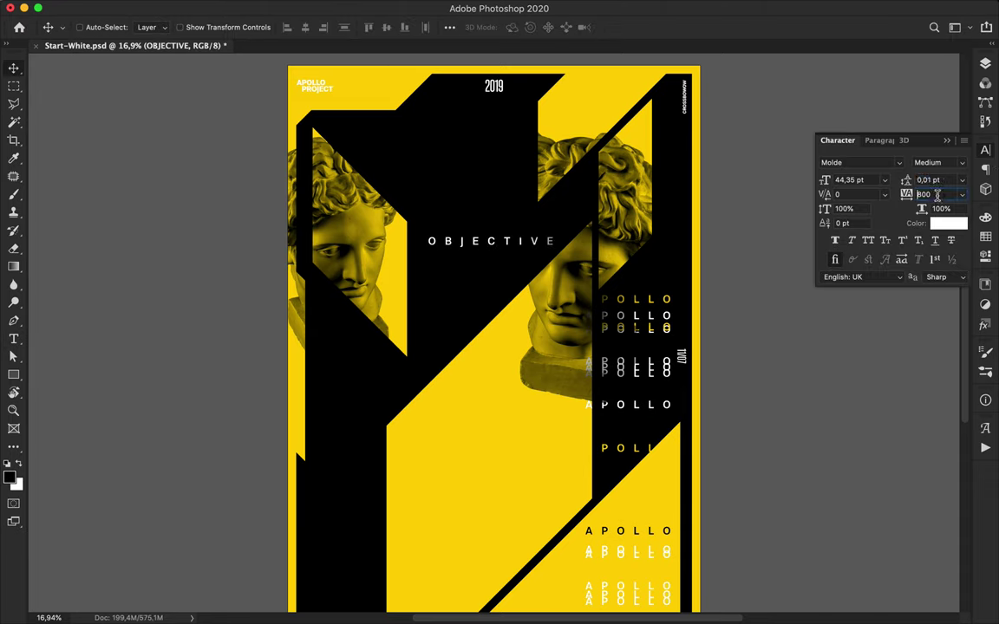
{"action": "double_click", "coordinate": [864, 178]}
{"action": "type", "text": "200"}
{"action": "key", "text": "Return"}
{"action": "left_click_drag", "start_coordinate": [473, 240], "coordinate": [428, 212]}
Step: Enlarge the OBJECTIVE text to 300 pt and adjust its position across the two busts
{"action": "left_click", "coordinate": [876, 180]}
{"action": "key", "text": "shift+Up"}
{"action": "key", "text": "shift+Up"}
{"action": "key", "text": "shift+Up"}
{"action": "key", "text": "shift+Up"}
{"action": "key", "text": "shift+Up"}
{"action": "key", "text": "shift+Up"}
{"action": "key", "text": "shift+Up"}
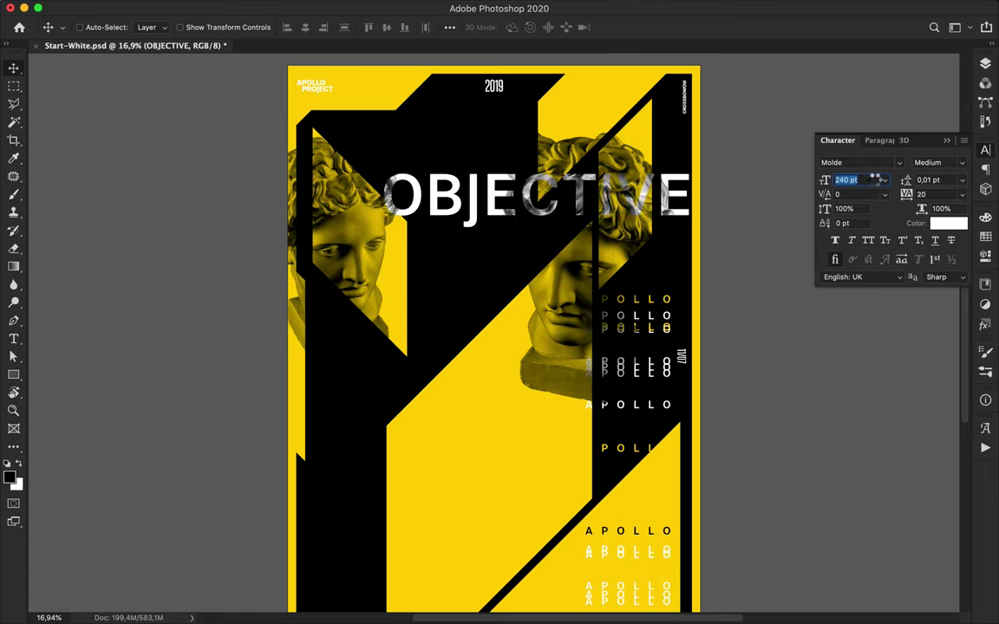
{"action": "key", "text": "shift+Up"}
{"action": "left_click_drag", "start_coordinate": [524, 201], "coordinate": [562, 243]}
{"action": "key", "text": "super+z"}
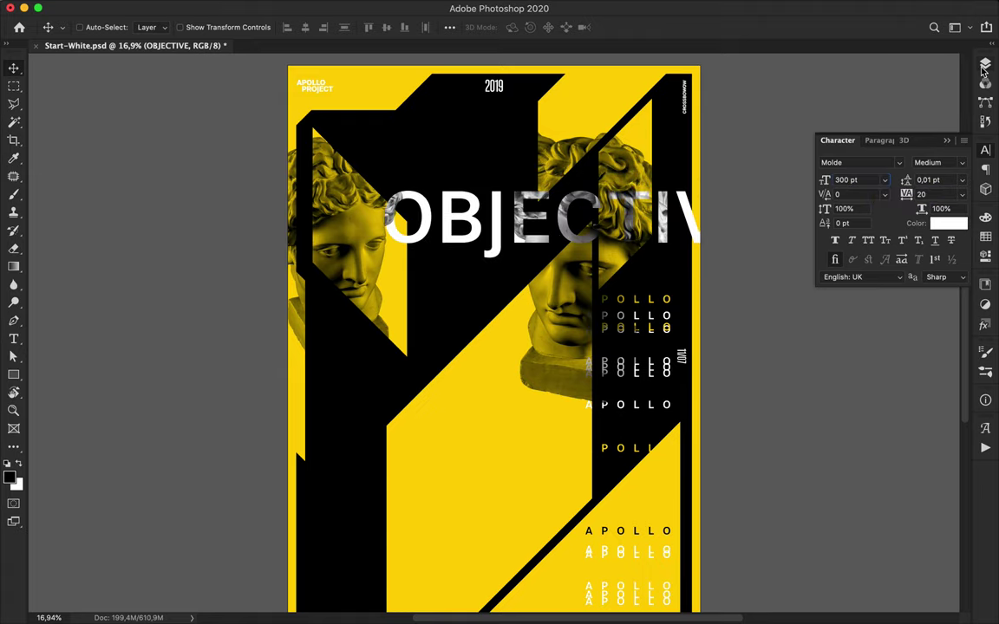
Step: Move the OBJECTIVE layer down the stack to directly above the Background layer
{"action": "left_click", "coordinate": [986, 66]}
{"action": "scroll", "coordinate": [863, 351], "scroll_direction": "down", "scroll_amount": 3}
{"action": "left_click_drag", "start_coordinate": [869, 159], "coordinate": [864, 470]}
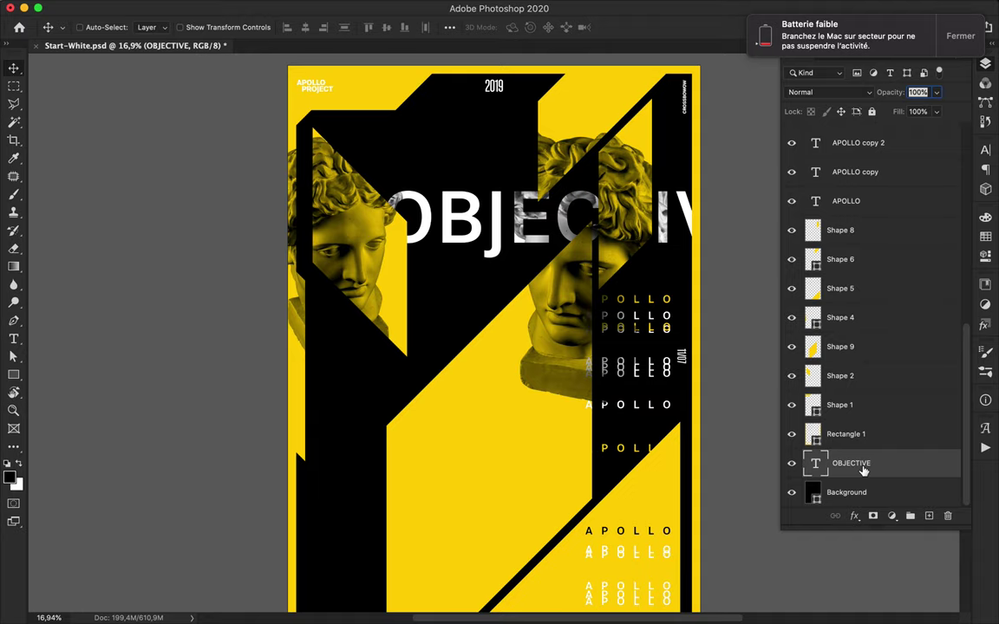
{"action": "left_click", "coordinate": [680, 7]}
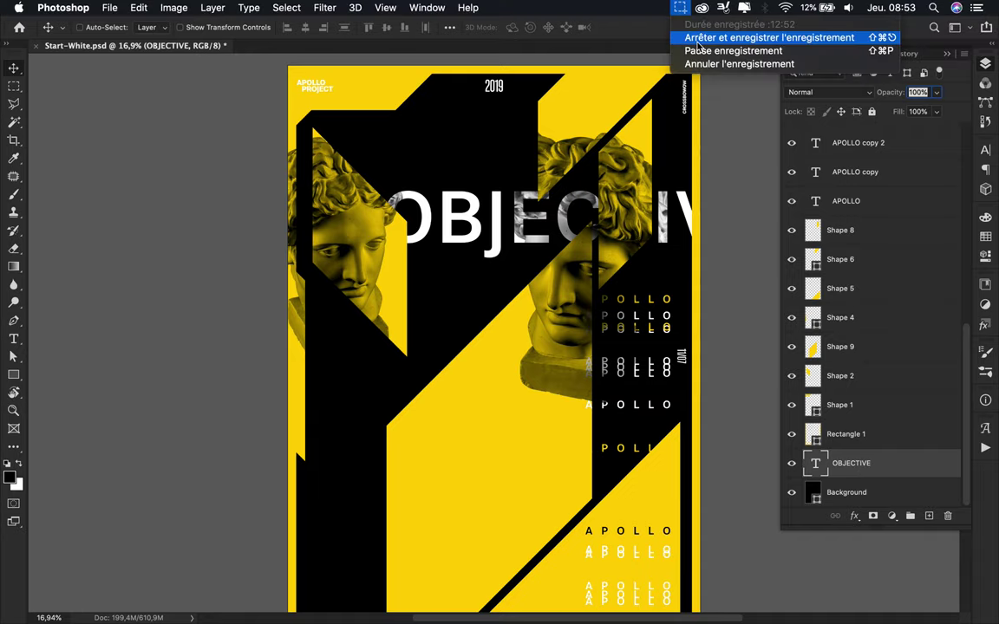
{"action": "left_click", "coordinate": [699, 38]}
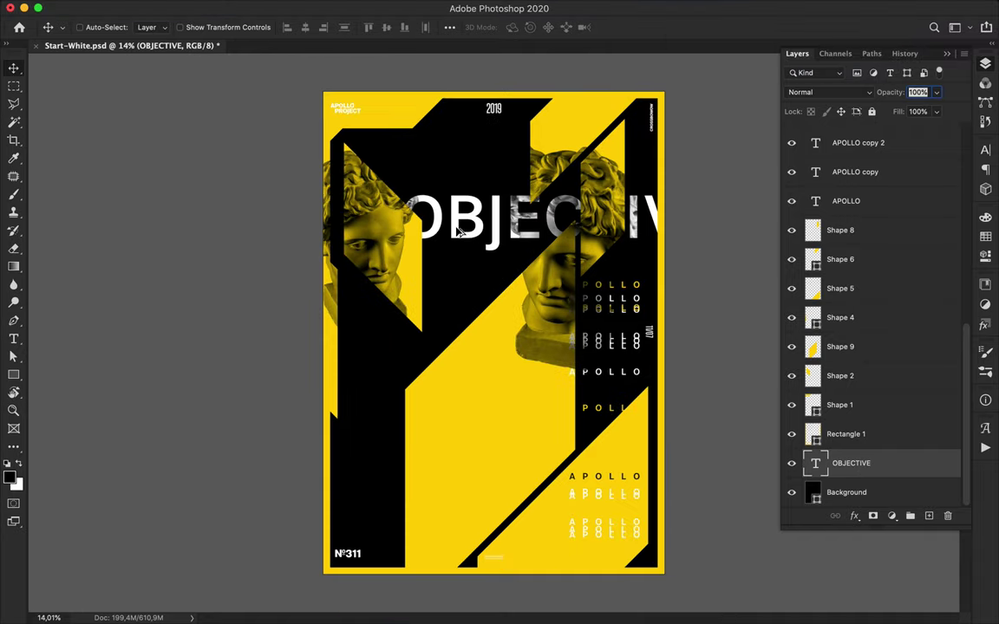
Step: Duplicate the OBJECTIVE text twice, staggering the copies lower and further left across the left bust and black area
{"action": "left_click_drag", "start_coordinate": [443, 232], "coordinate": [226, 278]}
{"action": "scroll", "coordinate": [433, 260], "scroll_direction": "up", "scroll_amount": 5}
{"action": "left_click_drag", "start_coordinate": [425, 225], "coordinate": [439, 220]}
{"action": "key", "text": "super+0"}
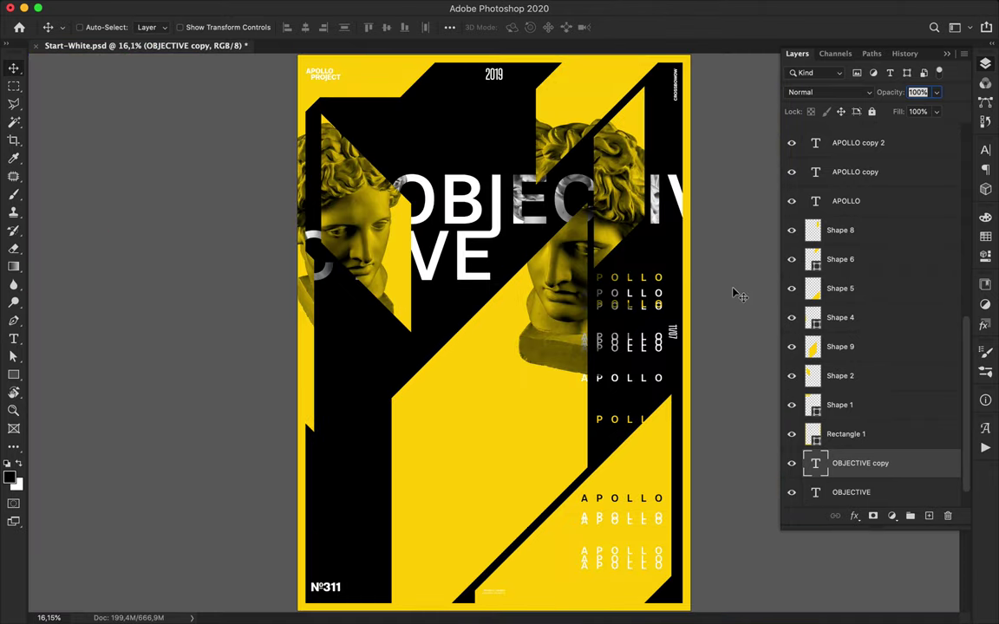
{"action": "left_click_drag", "start_coordinate": [466, 269], "coordinate": [535, 365]}
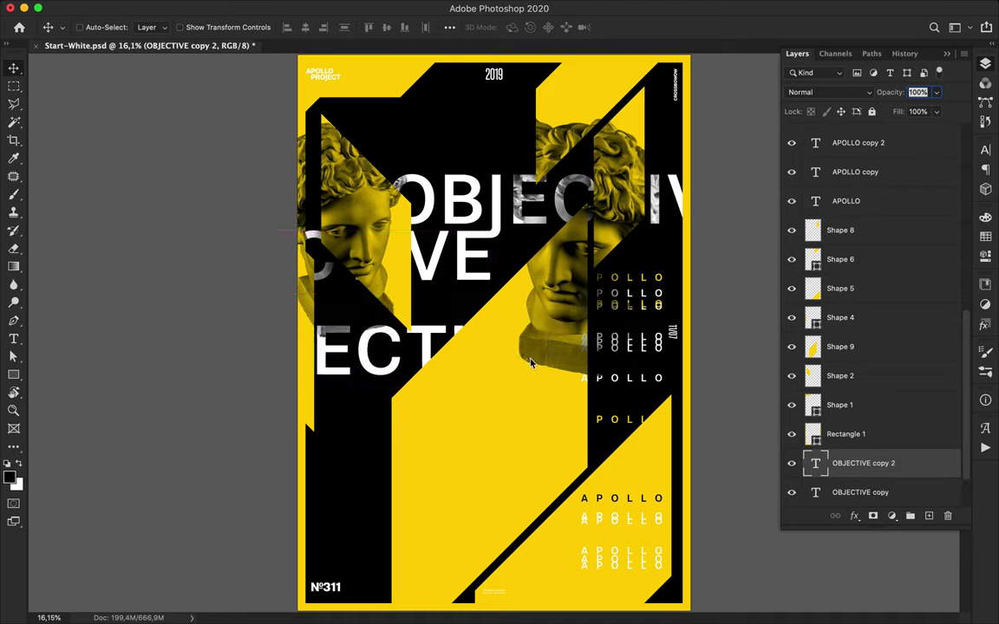
Step: Replace the lowest OBJECTIVE copy's text with #14, move its layer just above the APOLLO layer, and place it on the left bust
{"action": "double_click", "coordinate": [534, 364]}
{"action": "type", "text": "#14"}
{"action": "key", "text": "super+Return"}
{"action": "left_click_drag", "start_coordinate": [295, 350], "coordinate": [623, 260]}
{"action": "left_click_drag", "start_coordinate": [879, 460], "coordinate": [881, 190]}
{"action": "left_click_drag", "start_coordinate": [629, 276], "coordinate": [367, 228]}
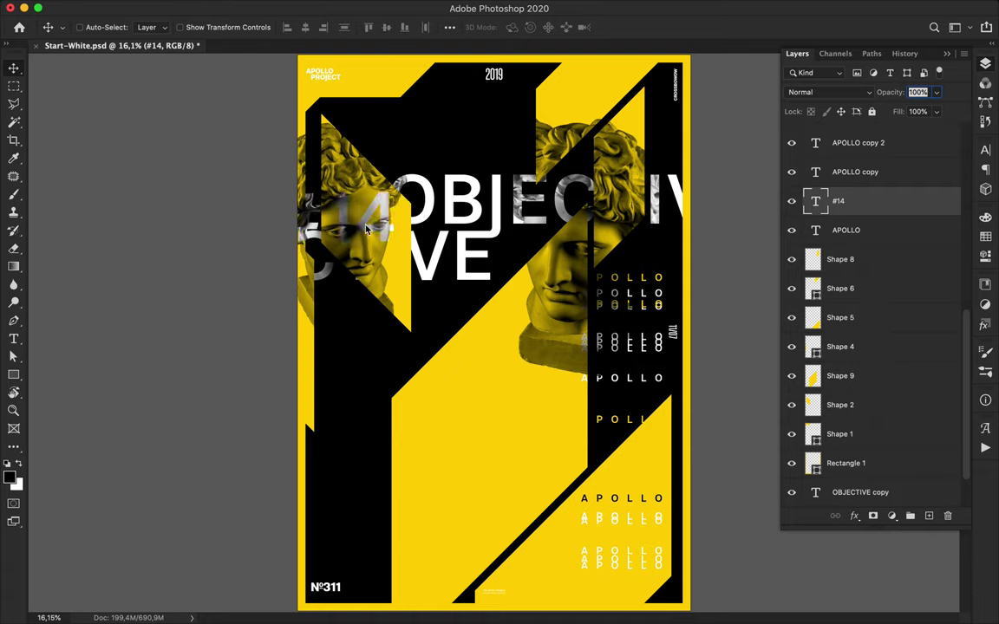
Step: Set the #14 text to 150 pt and position it across the left bust's forehead and eyes
{"action": "left_click", "coordinate": [987, 152]}
{"action": "left_click", "coordinate": [846, 179]}
{"action": "left_click", "coordinate": [846, 180]}
{"action": "type", "text": "200"}
{"action": "key", "text": "Return"}
{"action": "left_click_drag", "start_coordinate": [314, 217], "coordinate": [382, 231]}
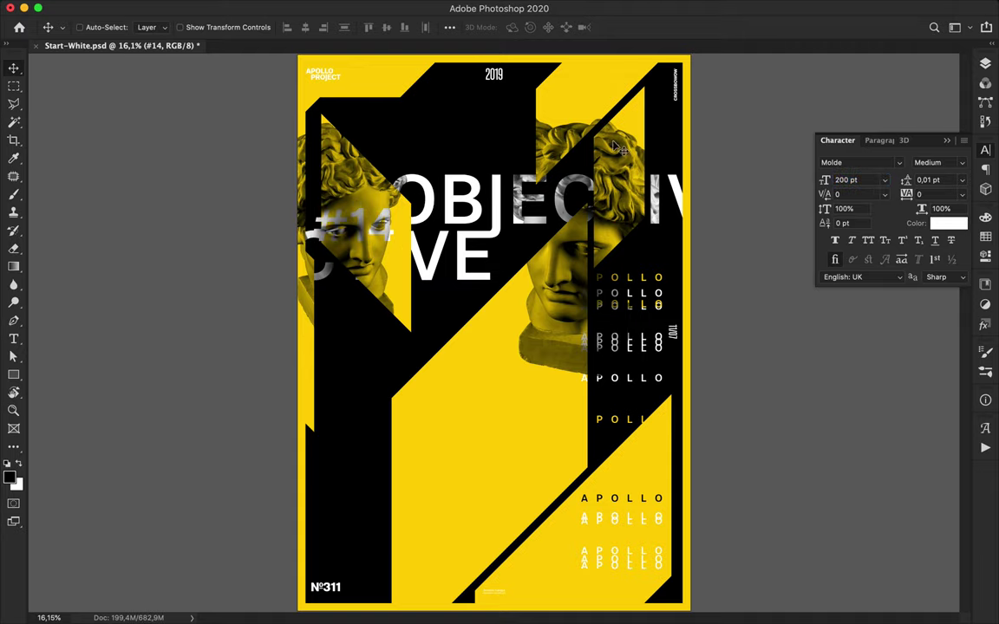
{"action": "type", "text": "150"}
{"action": "key", "text": "Return"}
{"action": "left_click_drag", "start_coordinate": [346, 227], "coordinate": [364, 227]}
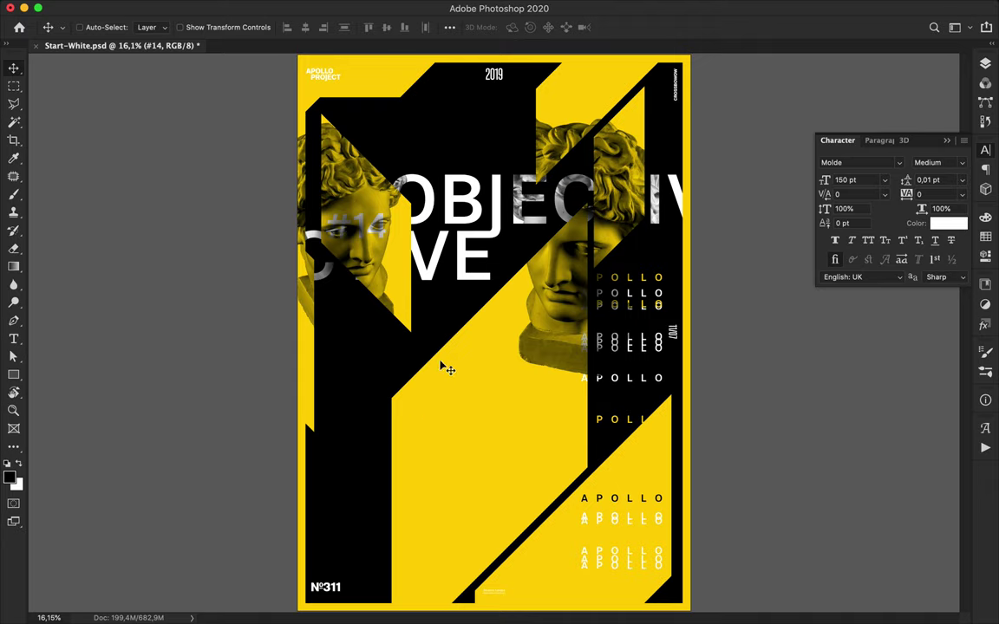
Step: Draw a large unfilled circle with a 1 pt black outline around the left bust, on a layer above Shape 8
{"action": "left_click", "coordinate": [986, 63]}
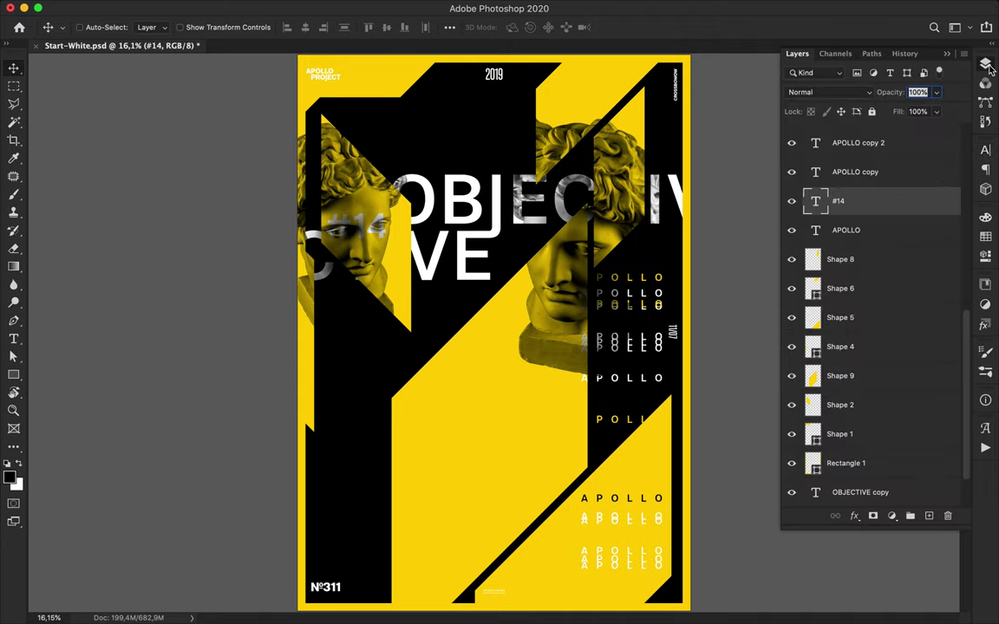
{"action": "left_click", "coordinate": [885, 261]}
{"action": "scroll", "coordinate": [899, 258], "scroll_direction": "up", "scroll_amount": 3}
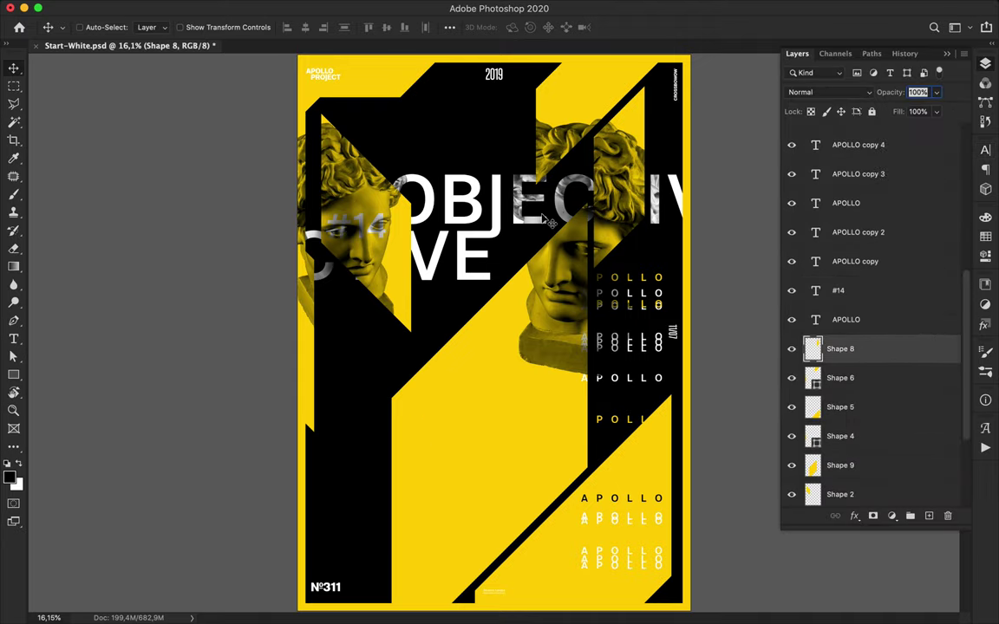
{"action": "key", "text": "u"}
{"action": "left_click", "coordinate": [200, 28]}
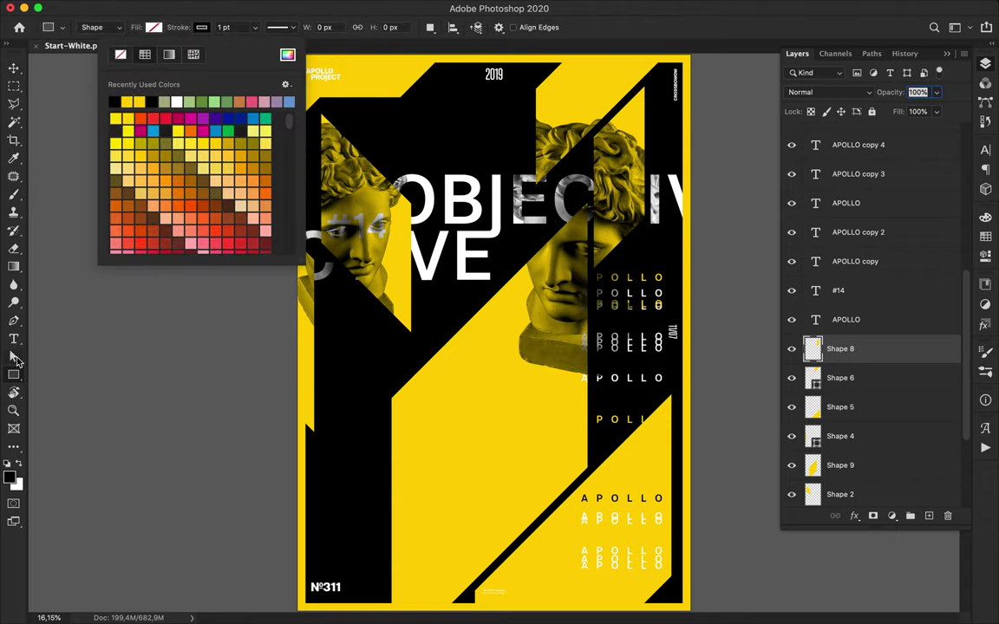
{"action": "right_click", "coordinate": [14, 374]}
{"action": "left_click", "coordinate": [70, 361]}
{"action": "left_click_drag", "start_coordinate": [264, 111], "coordinate": [369, 178]}
{"action": "left_click_drag", "start_coordinate": [371, 217], "coordinate": [379, 229]}
{"action": "key", "text": "v"}
{"action": "key", "text": "super+z"}
Step: Add a circle outline about 944 px wide over the left bust's forehead and one about 5854 px wide across the poster's upper area
{"action": "key", "text": "u"}
{"action": "left_click_drag", "start_coordinate": [330, 159], "coordinate": [374, 202]}
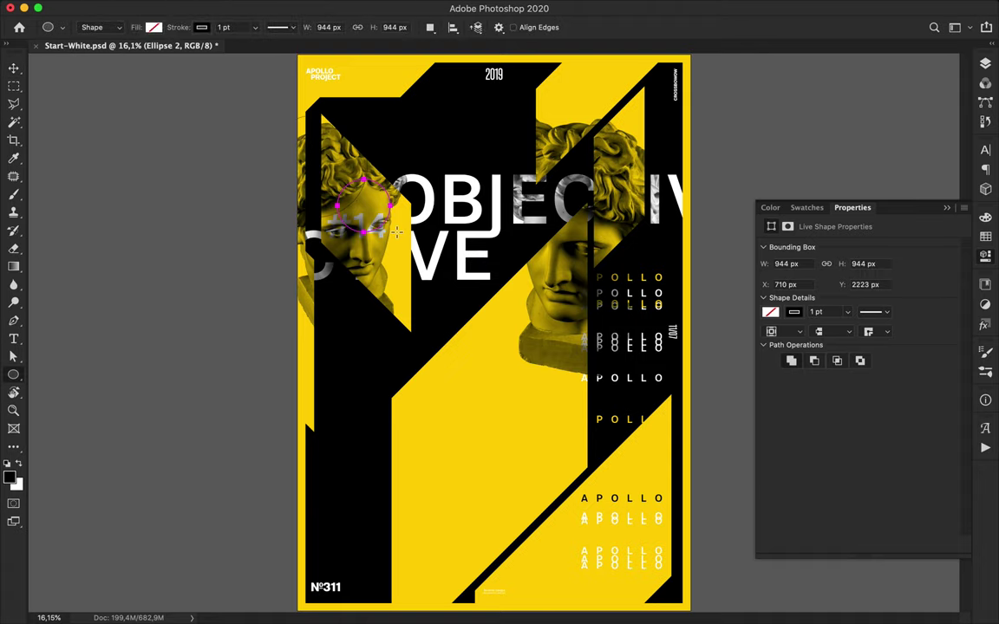
{"action": "key", "text": "v"}
{"action": "key", "text": "u"}
{"action": "mouse_move", "coordinate": [516, 332]}
{"action": "left_mouse_down"}
{"action": "mouse_move", "coordinate": [593, 259]}
{"action": "mouse_move", "coordinate": [718, 168]}
{"action": "left_mouse_up"}
{"action": "key", "text": "v"}
{"action": "left_click_drag", "start_coordinate": [464, 188], "coordinate": [452, 95]}
Step: Draw a thin slanted line about 3668 px wide and 1179 px high from the left bust's forehead to the right bust
{"action": "key", "text": "p"}
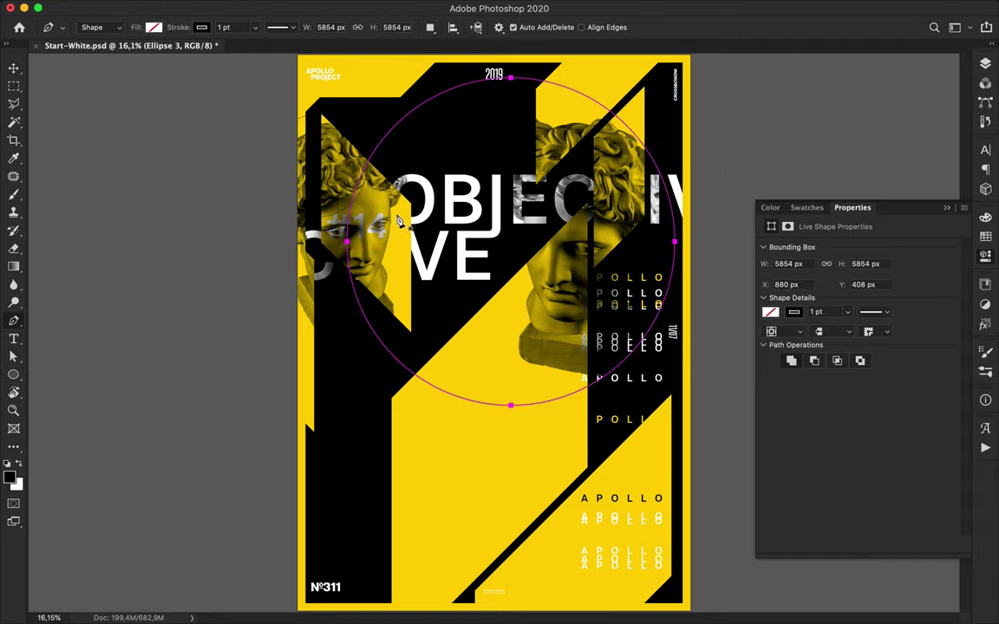
{"action": "left_click", "coordinate": [371, 201]}
{"action": "key", "text": "a"}
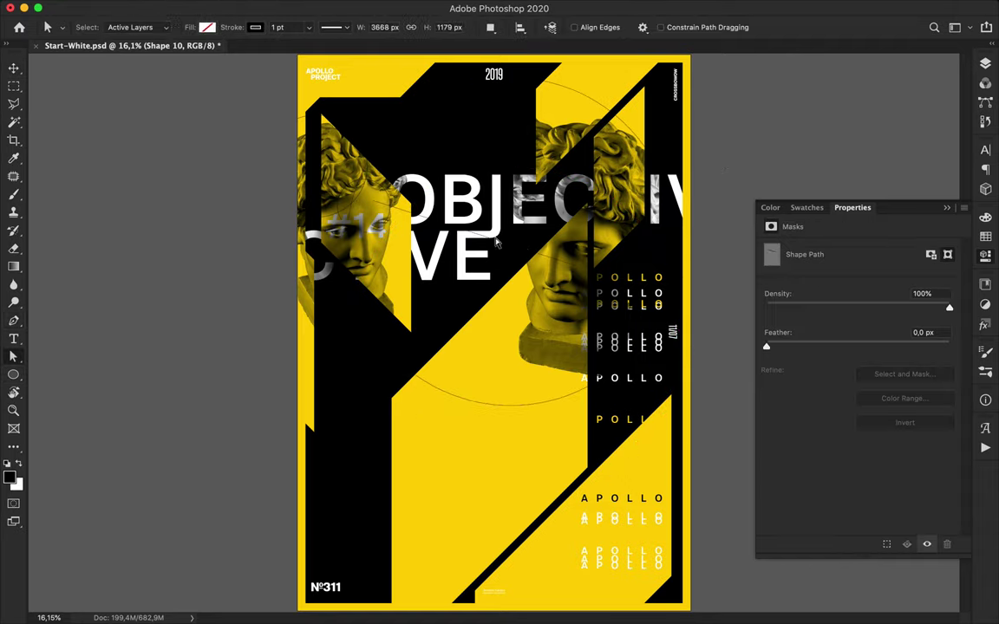
{"action": "key", "text": "v"}
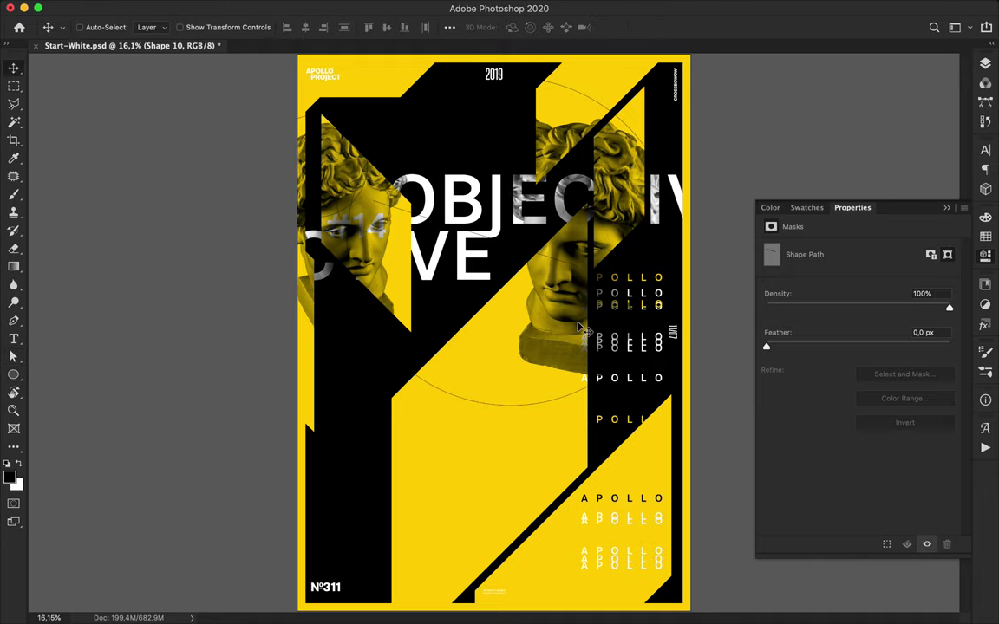
Step: Duplicate a white APOLLO line into the black area beside the left bust and shorten its text to the single letter A
{"action": "key", "text": "t"}
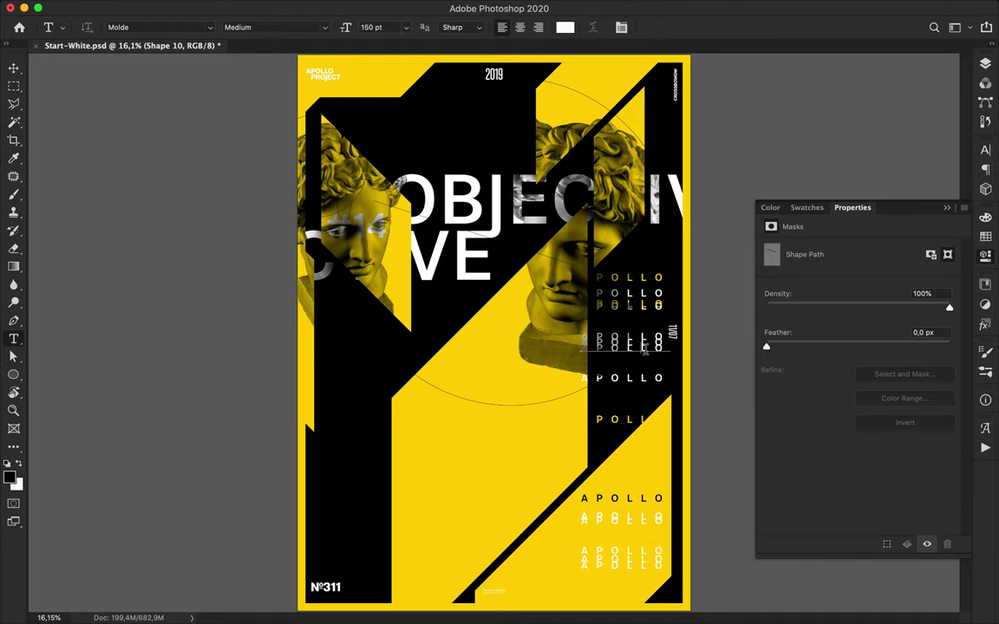
{"action": "left_click", "coordinate": [648, 346]}
{"action": "key", "text": "super+Return"}
{"action": "key", "text": "v"}
{"action": "left_click_drag", "start_coordinate": [638, 357], "coordinate": [542, 292]}
{"action": "key", "text": "t"}
{"action": "left_click", "coordinate": [427, 298]}
{"action": "key", "text": "BackSpace"}
{"action": "key", "text": "super+Return"}
{"action": "key", "text": "v"}
{"action": "left_click", "coordinate": [987, 148]}
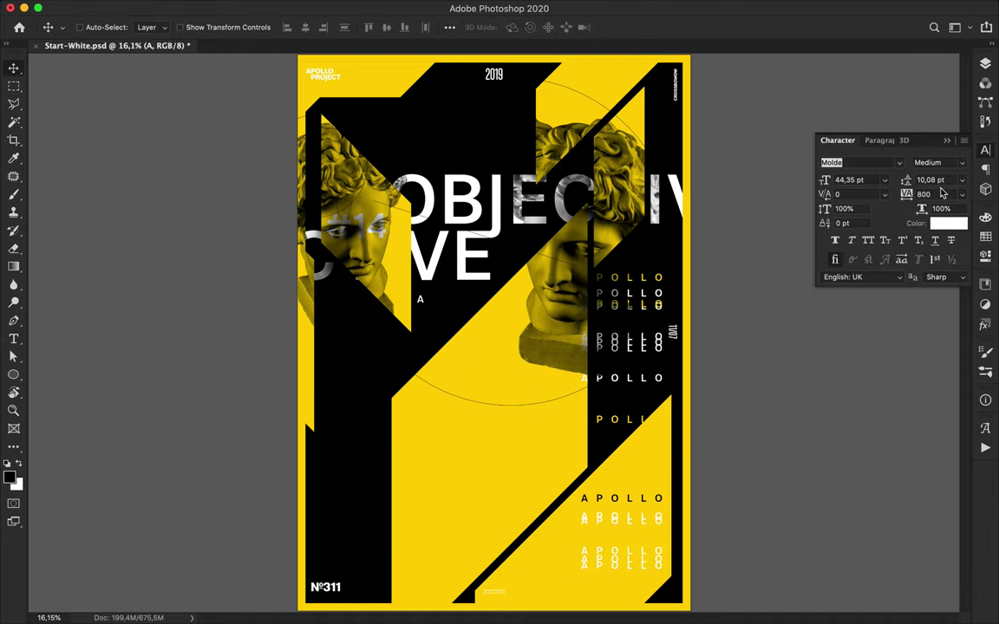
{"action": "key", "text": "Return"}
Step: Scatter many copies of the white letter A, clustering them beside the right bust, at its upper edge, and around the lower black column
{"action": "left_click_drag", "start_coordinate": [421, 300], "coordinate": [521, 262]}
{"action": "left_click_drag", "start_coordinate": [521, 263], "coordinate": [324, 386]}
{"action": "left_click_drag", "start_coordinate": [323, 386], "coordinate": [403, 410]}
{"action": "left_click_drag", "start_coordinate": [403, 409], "coordinate": [300, 474]}
{"action": "left_click_drag", "start_coordinate": [300, 473], "coordinate": [646, 62]}
{"action": "left_click_drag", "start_coordinate": [623, 124], "coordinate": [643, 106]}
{"action": "left_click_drag", "start_coordinate": [642, 106], "coordinate": [629, 126]}
{"action": "left_click_drag", "start_coordinate": [629, 126], "coordinate": [534, 275]}
{"action": "left_click_drag", "start_coordinate": [534, 274], "coordinate": [524, 267]}
{"action": "left_click_drag", "start_coordinate": [524, 267], "coordinate": [584, 309]}
{"action": "mouse_move", "coordinate": [521, 265]}
{"action": "left_mouse_down"}
{"action": "mouse_move", "coordinate": [546, 280]}
{"action": "mouse_move", "coordinate": [525, 279]}
{"action": "left_mouse_up"}
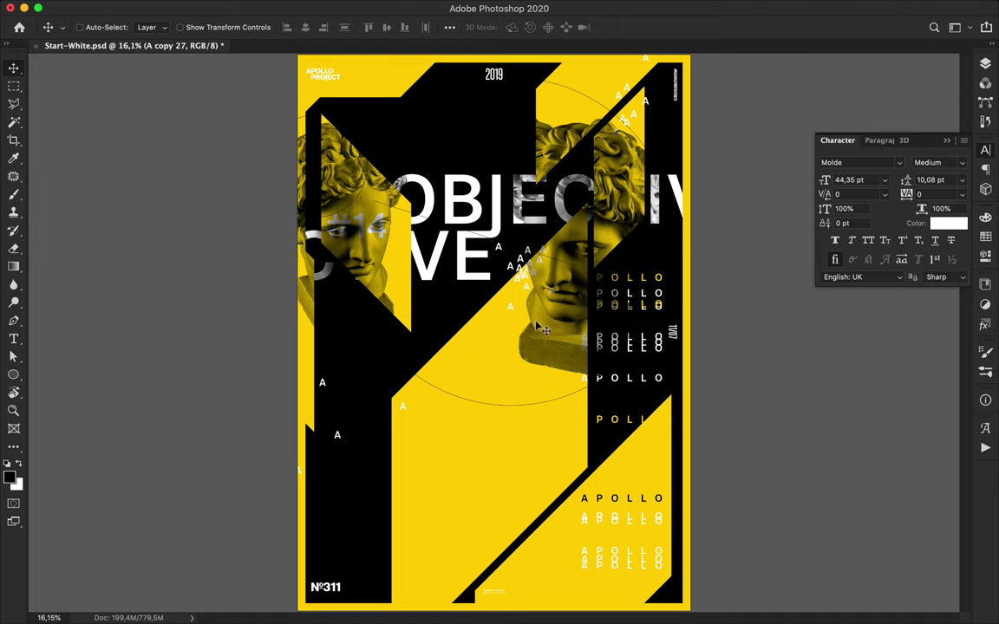
Step: Recolour one letter A beside the right bust to 000000 and copy it to other spots, including the bust's hair
{"action": "key", "text": "t"}
{"action": "left_click", "coordinate": [565, 26]}
{"action": "type", "text": "000000"}
{"action": "key", "text": "Return"}
{"action": "key", "text": "v"}
{"action": "left_click_drag", "start_coordinate": [527, 286], "coordinate": [381, 344]}
Step: Recolour letter A copies above the E of OBJECTIVE and below the left bust in the poster's yellow
{"action": "key", "text": "t"}
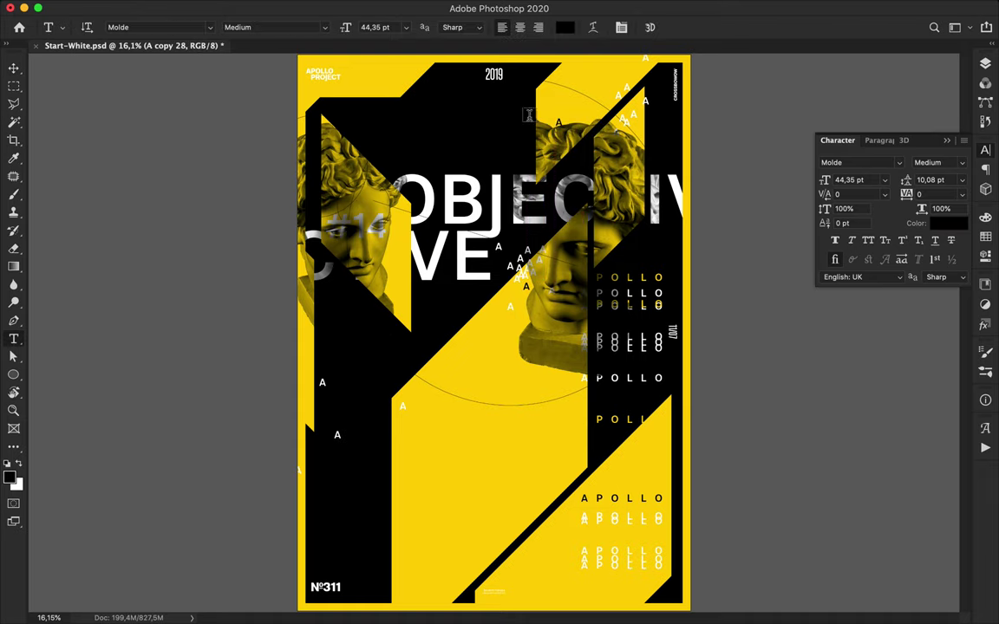
{"action": "left_click", "coordinate": [565, 27]}
{"action": "left_click", "coordinate": [517, 356]}
{"action": "left_click", "coordinate": [456, 75]}
{"action": "key", "text": "v"}
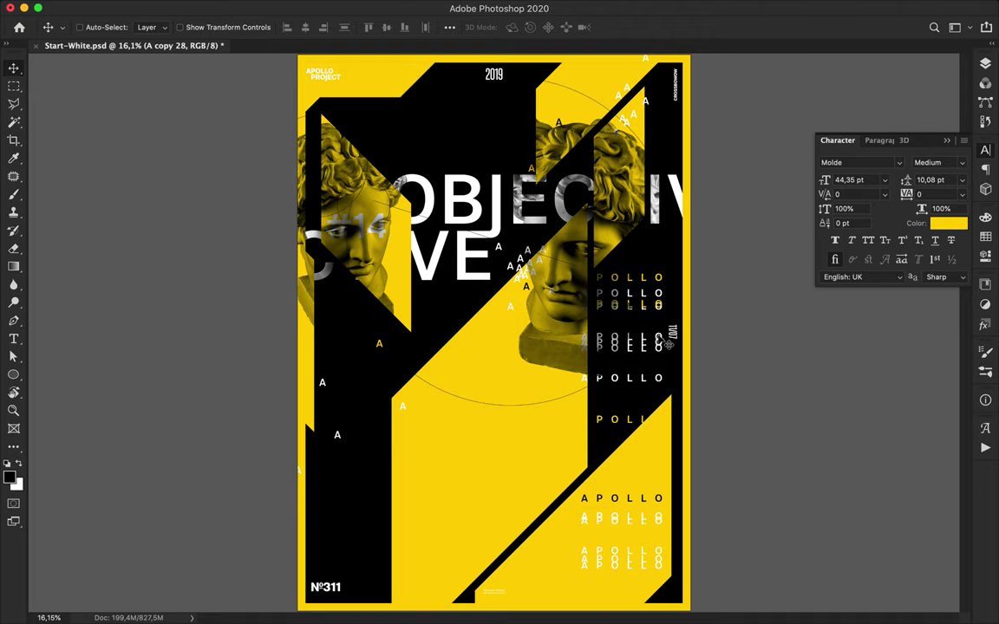
Step: Draw a small slanted shape about 313 × 455 px in the black area above OBJECTIVE, with yellow fill and no stroke
{"action": "key", "text": "p"}
{"action": "left_click", "coordinate": [411, 113]}
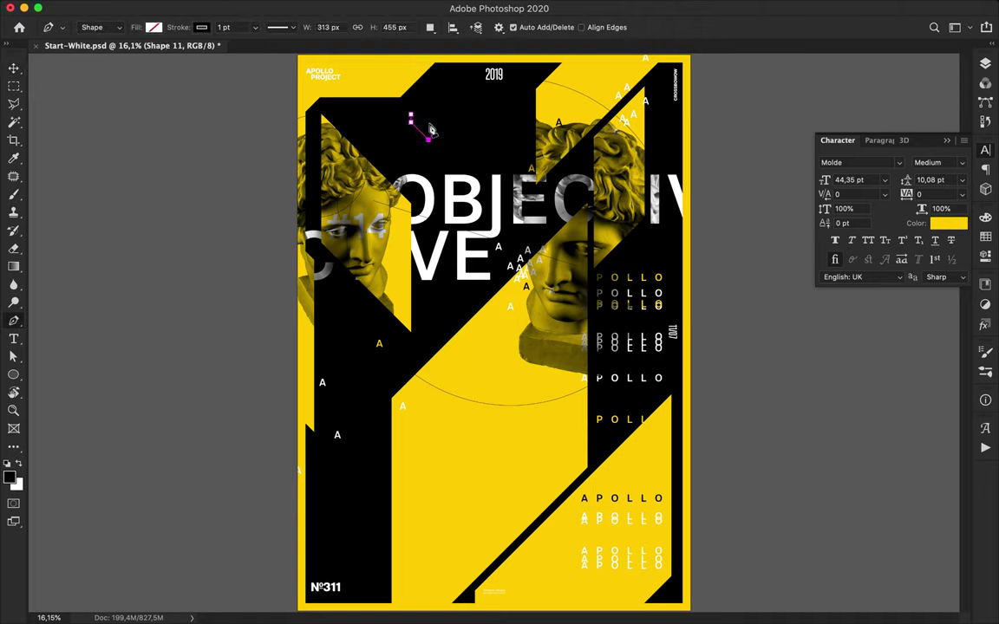
{"action": "key", "text": "a"}
{"action": "left_click", "coordinate": [258, 27]}
{"action": "left_click", "coordinate": [173, 54]}
{"action": "left_click", "coordinate": [210, 28]}
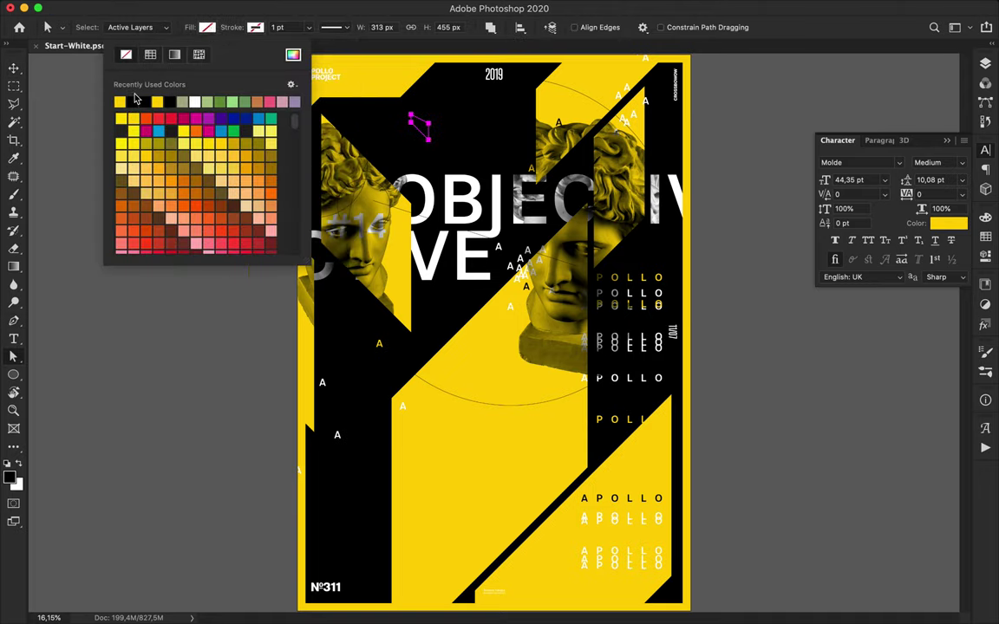
Step: Rasterize the small yellow shape's layer and trim it to a thin slanted stripe with the Polygonal Lasso
{"action": "left_click", "coordinate": [987, 62]}
{"action": "right_click", "coordinate": [831, 174]}
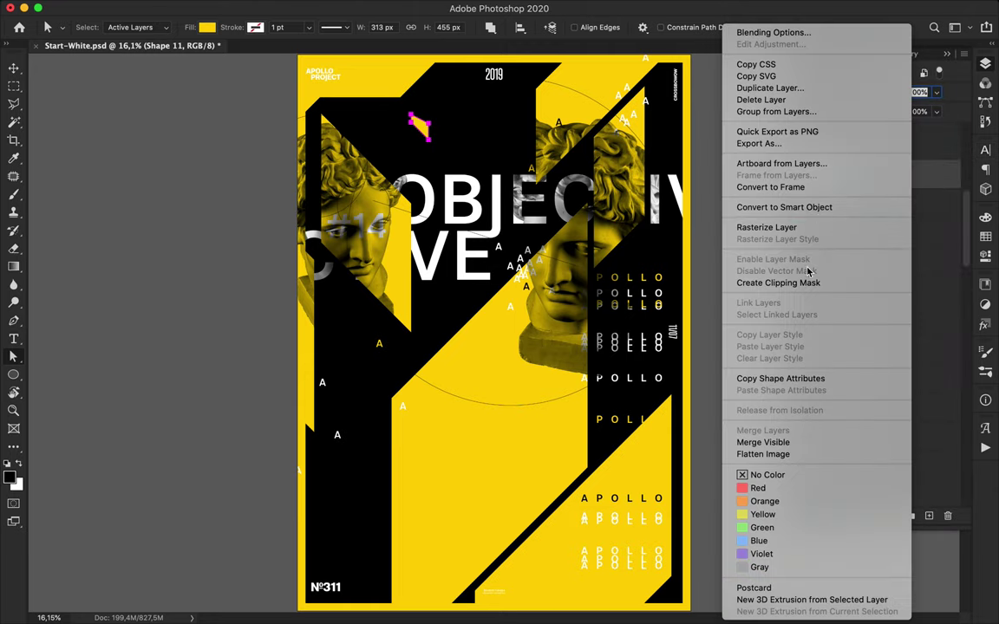
{"action": "left_click", "coordinate": [716, 213]}
{"action": "key", "text": "l"}
{"action": "scroll", "coordinate": [425, 165], "scroll_direction": "up", "scroll_amount": 2}
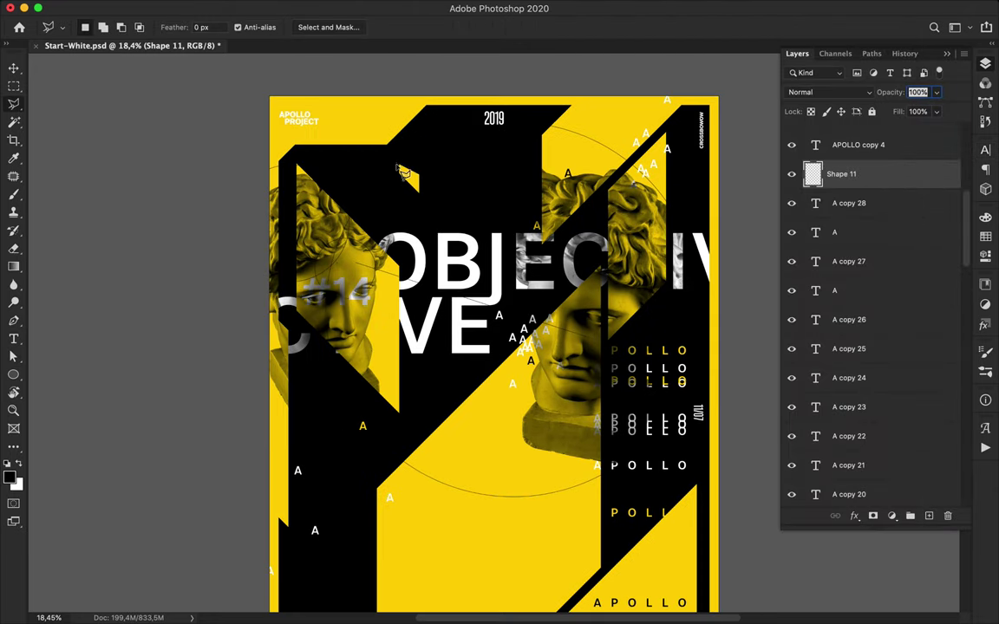
{"action": "left_click", "coordinate": [406, 169]}
Step: Duplicate the yellow stripe directly below itself and recolour the copy white
{"action": "key", "text": "v"}
{"action": "left_click_drag", "start_coordinate": [411, 182], "coordinate": [412, 209]}
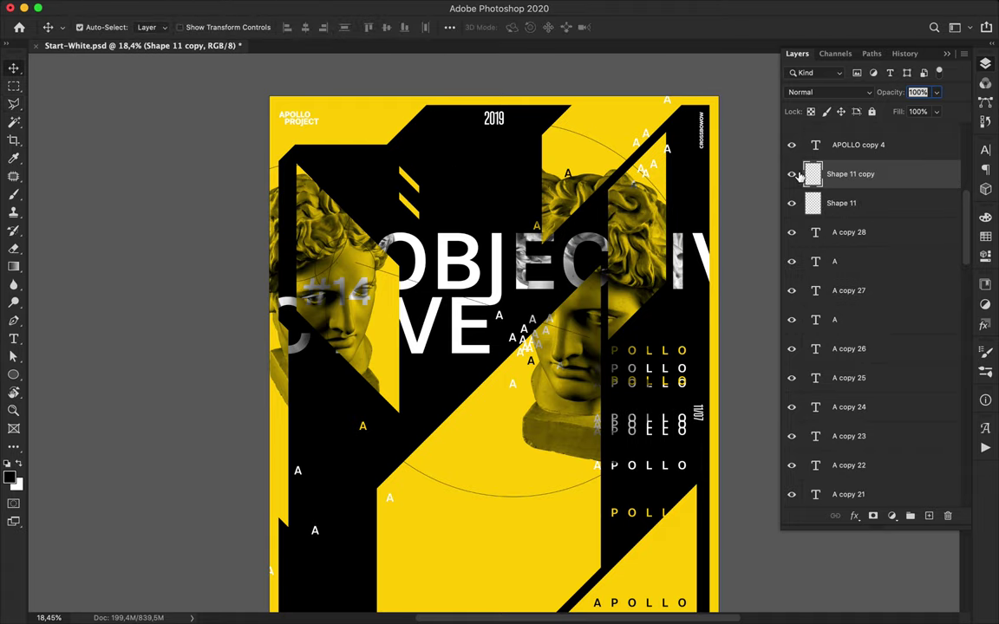
{"action": "left_click", "coordinate": [807, 176], "text": "super"}
{"action": "key", "text": "w"}
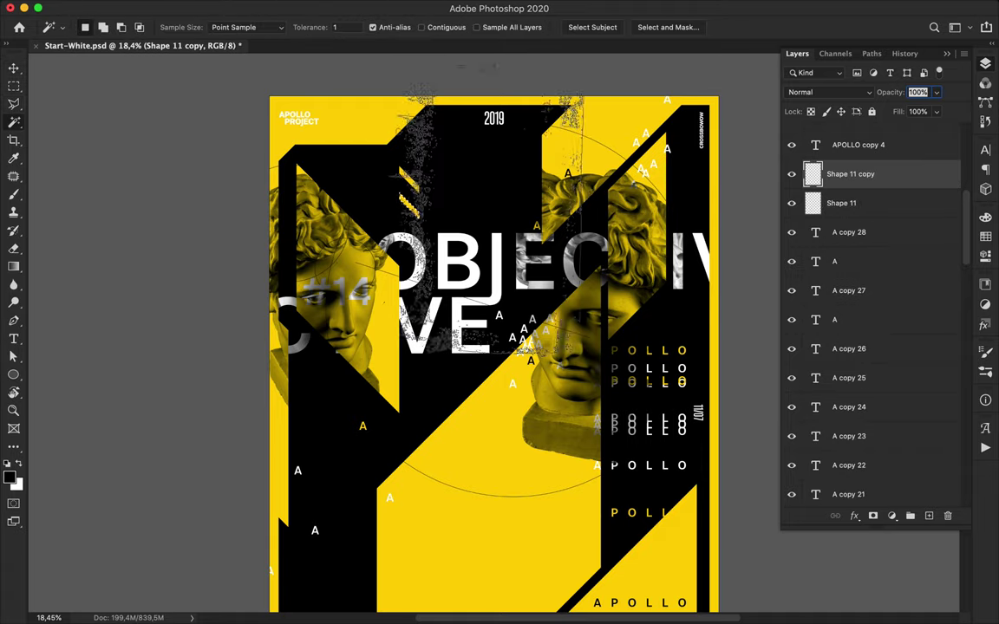
{"action": "key", "text": "b"}
{"action": "key", "text": "x"}
{"action": "key", "text": "w"}
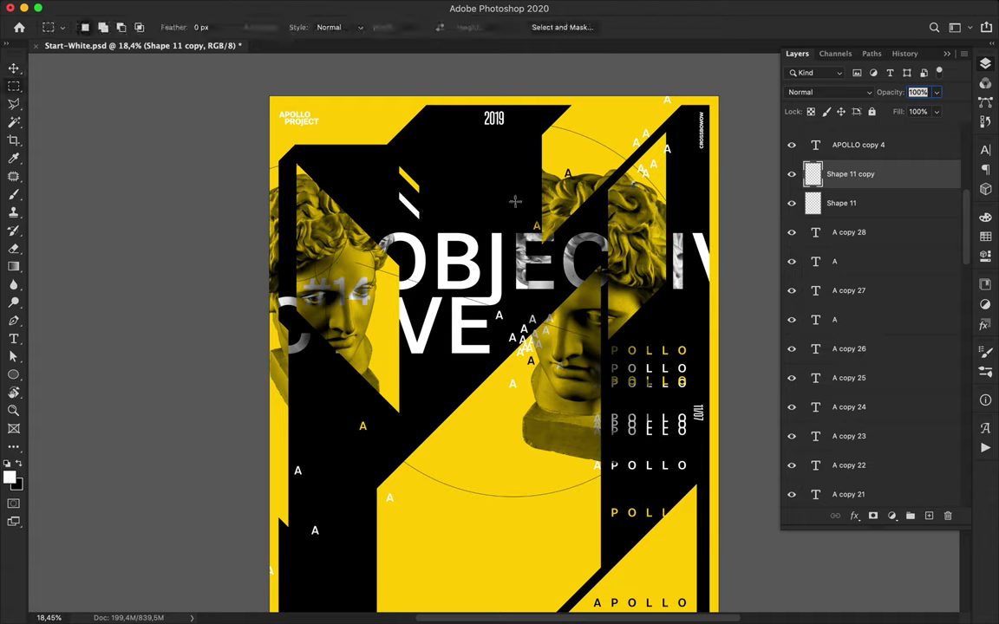
Step: Duplicate the white stripe up and down its column to both poster edges, and place one copy near the lower APOLLO lines
{"action": "key", "text": "v"}
{"action": "left_click_drag", "start_coordinate": [413, 206], "coordinate": [414, 102]}
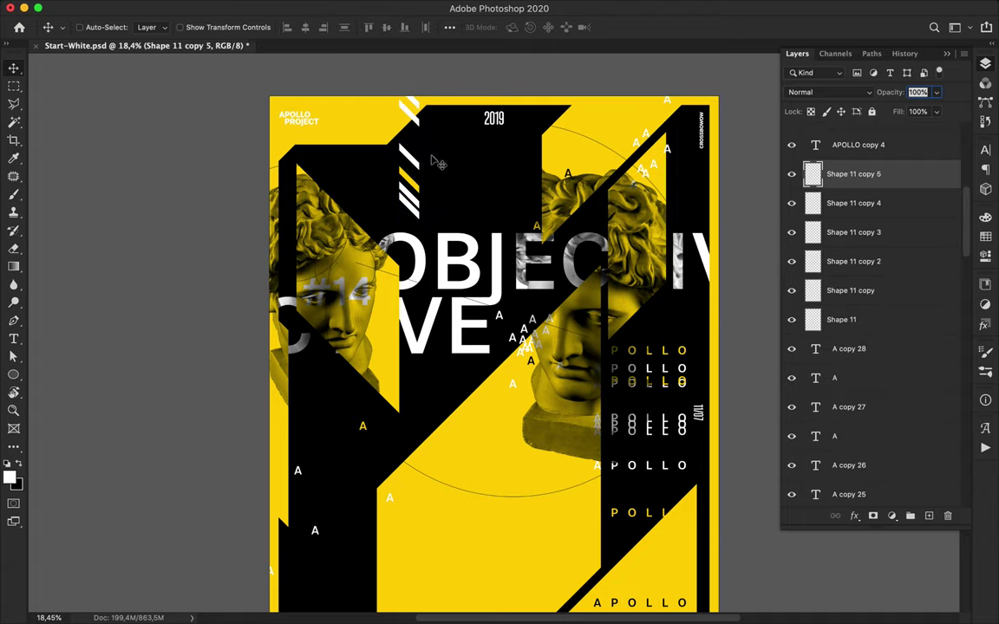
{"action": "scroll", "coordinate": [447, 228], "scroll_direction": "down", "scroll_amount": 5}
{"action": "key", "text": "super+0"}
{"action": "left_click", "coordinate": [429, 162], "text": "super"}
{"action": "left_click_drag", "start_coordinate": [429, 162], "coordinate": [560, 452]}
Step: Flip the stripe near the lower APOLLO lines horizontally and duplicate stripes along its column and just below the left bust
{"action": "left_click", "coordinate": [213, 7]}
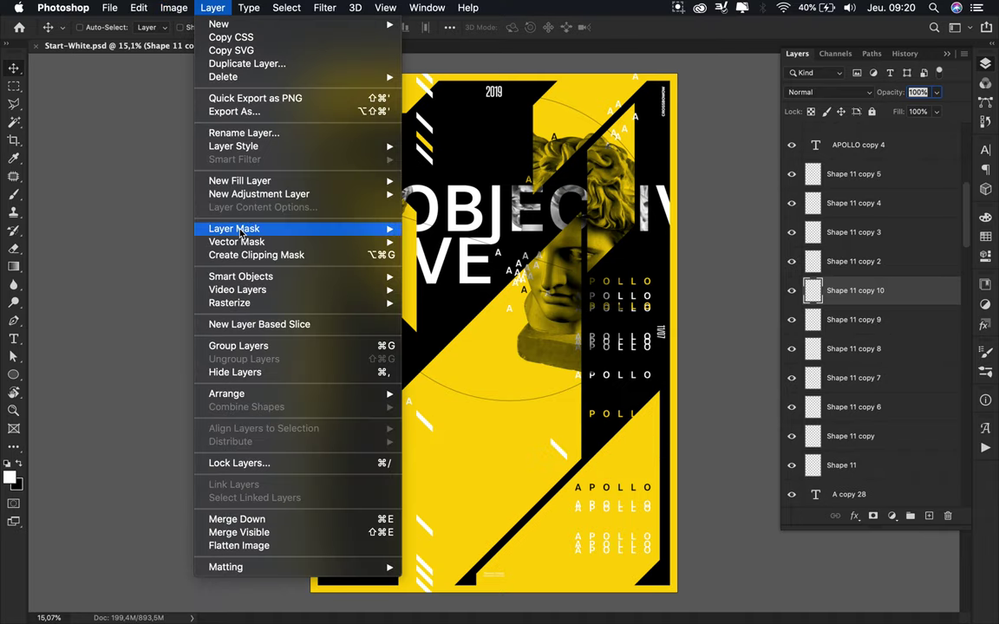
{"action": "mouse_move", "coordinate": [139, 7]}
{"action": "mouse_move", "coordinate": [173, 335]}
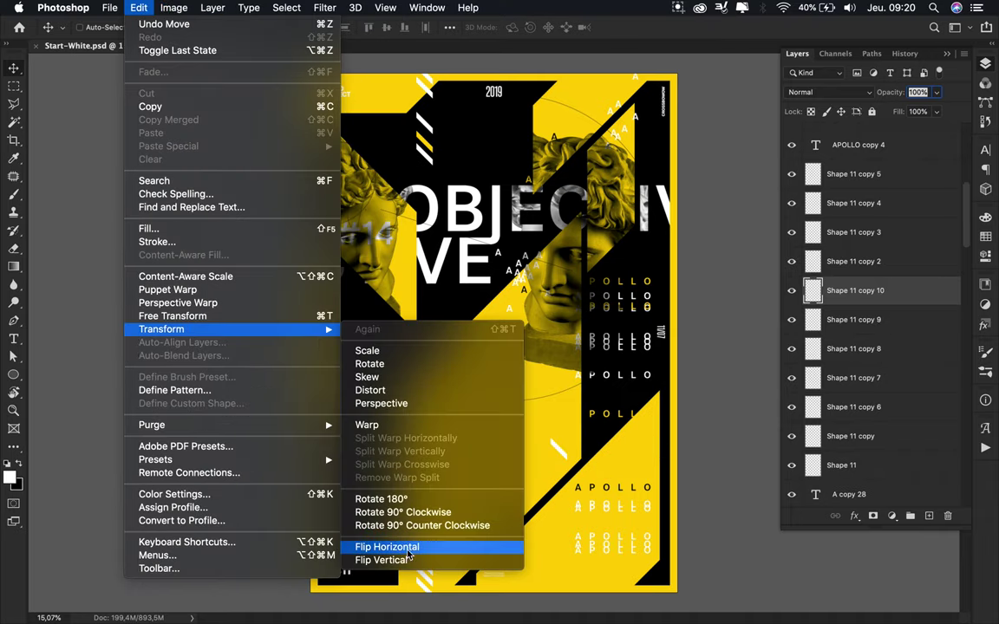
{"action": "left_click", "coordinate": [425, 546]}
{"action": "left_click_drag", "start_coordinate": [562, 463], "coordinate": [562, 461]}
{"action": "left_click_drag", "start_coordinate": [562, 461], "coordinate": [562, 92]}
{"action": "left_click", "coordinate": [431, 427]}
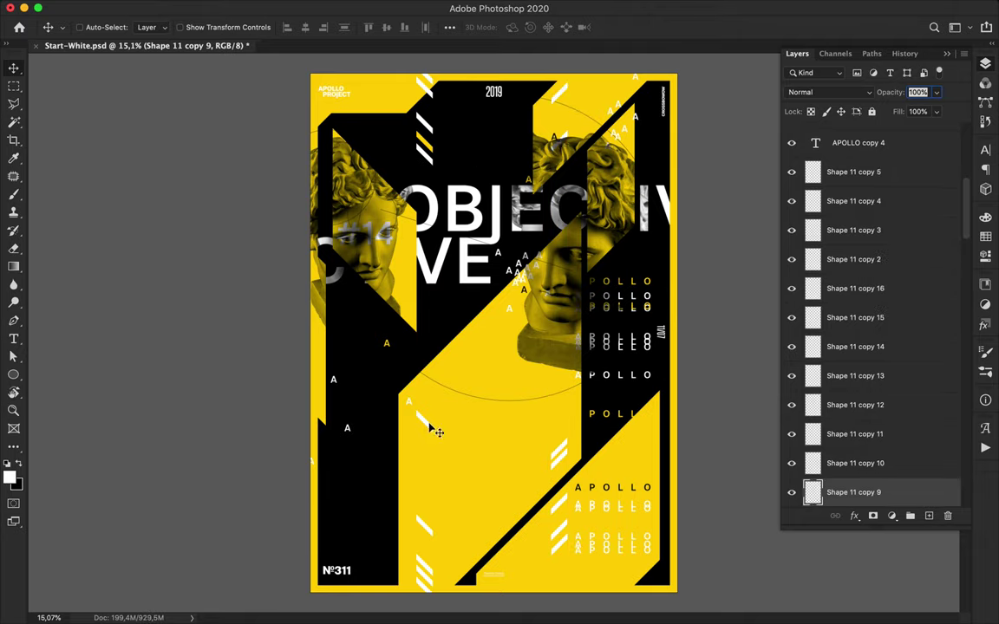
{"action": "left_click_drag", "start_coordinate": [431, 155], "coordinate": [429, 370]}
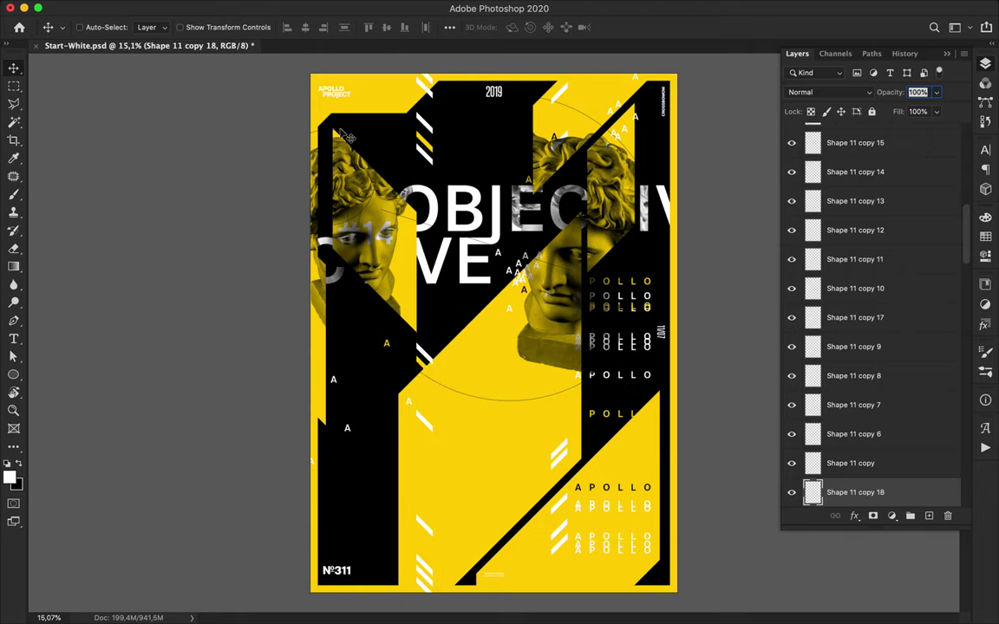
Step: Draw a yellow, strokeless parallelogram about 1094 × 354 px below the APOLLO PROJECT title, on a layer above Shape 9
{"action": "key", "text": "p"}
{"action": "scroll", "coordinate": [800, 221], "scroll_direction": "down", "scroll_amount": 15}
{"action": "left_click", "coordinate": [828, 318]}
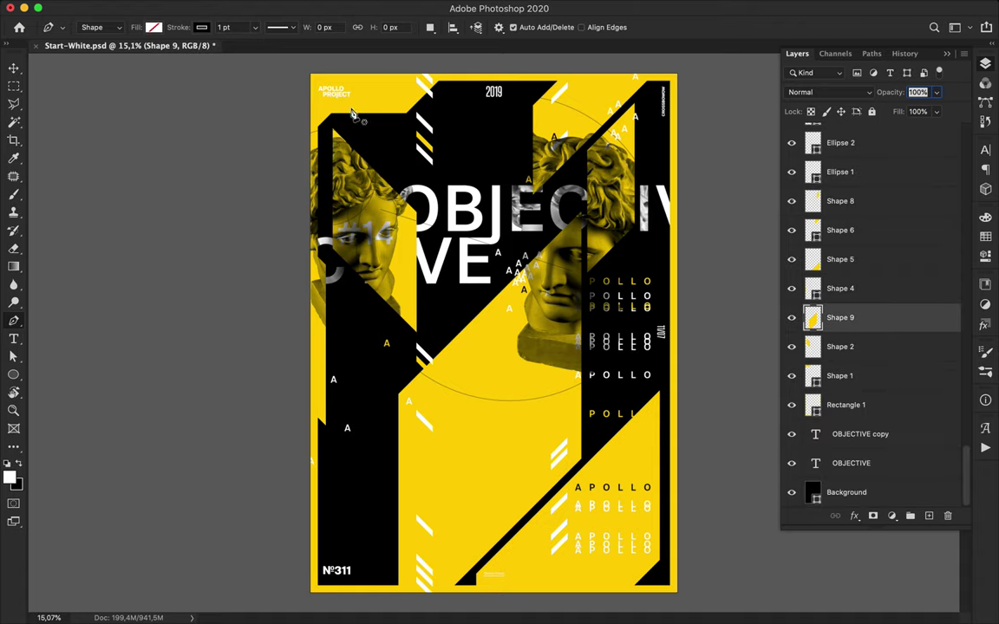
{"action": "left_click", "coordinate": [203, 28]}
{"action": "left_click", "coordinate": [150, 29]}
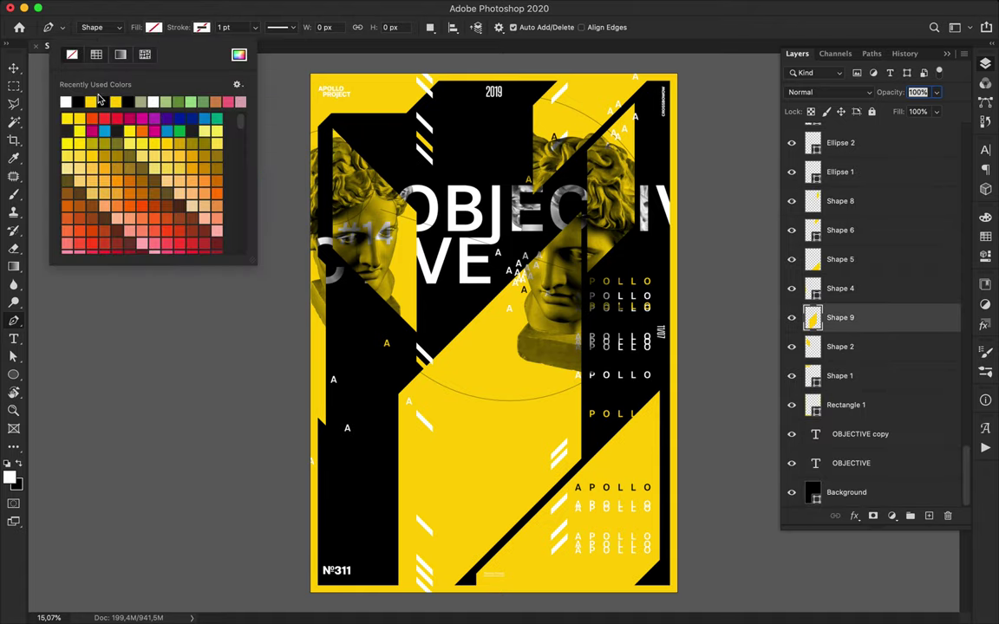
{"action": "left_click", "coordinate": [94, 101]}
{"action": "left_click", "coordinate": [353, 110]}
{"action": "left_click", "coordinate": [391, 106]}
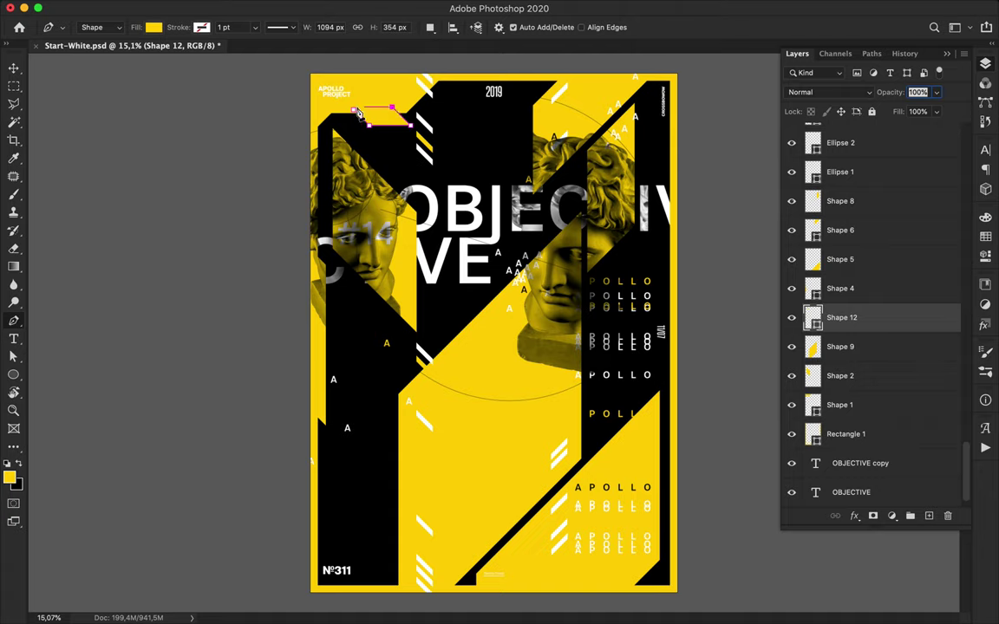
{"action": "key", "text": "Return"}
Step: Draw a yellow slanted shape about 354 × 1091 px on the poster's left border above the Nº311 text
{"action": "left_click", "coordinate": [315, 504]}
{"action": "left_click", "coordinate": [333, 523]}
{"action": "left_click", "coordinate": [315, 539]}
{"action": "left_click", "coordinate": [315, 504]}
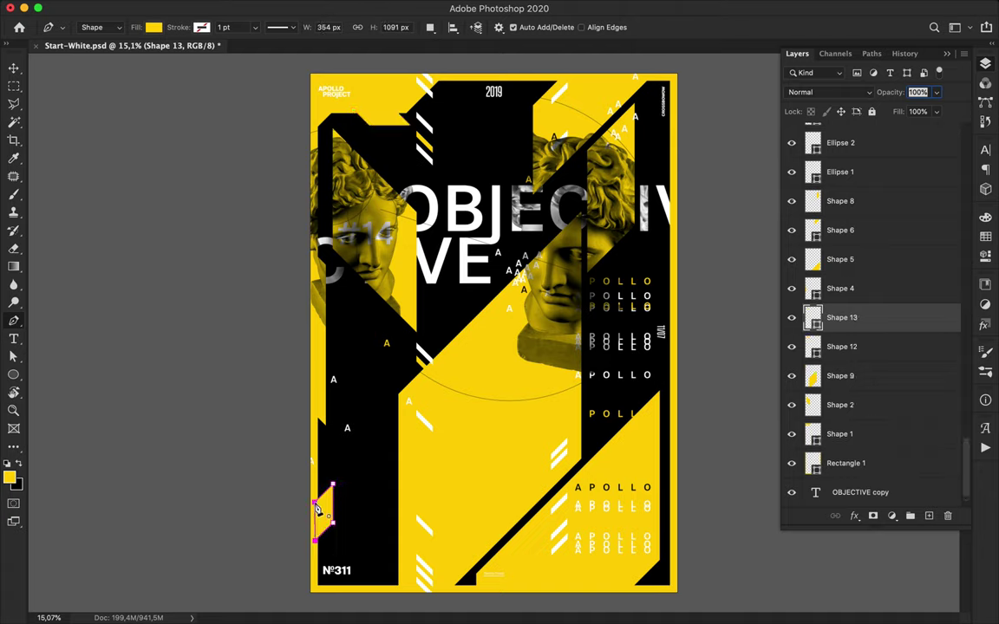
{"action": "key", "text": "Return"}
Step: Draw a slanted shape about 2230 × 422 px on the poster's bottom border, fill it black, and move its layer above Shape 8
{"action": "left_click", "coordinate": [630, 598]}
{"action": "left_click", "coordinate": [608, 577]}
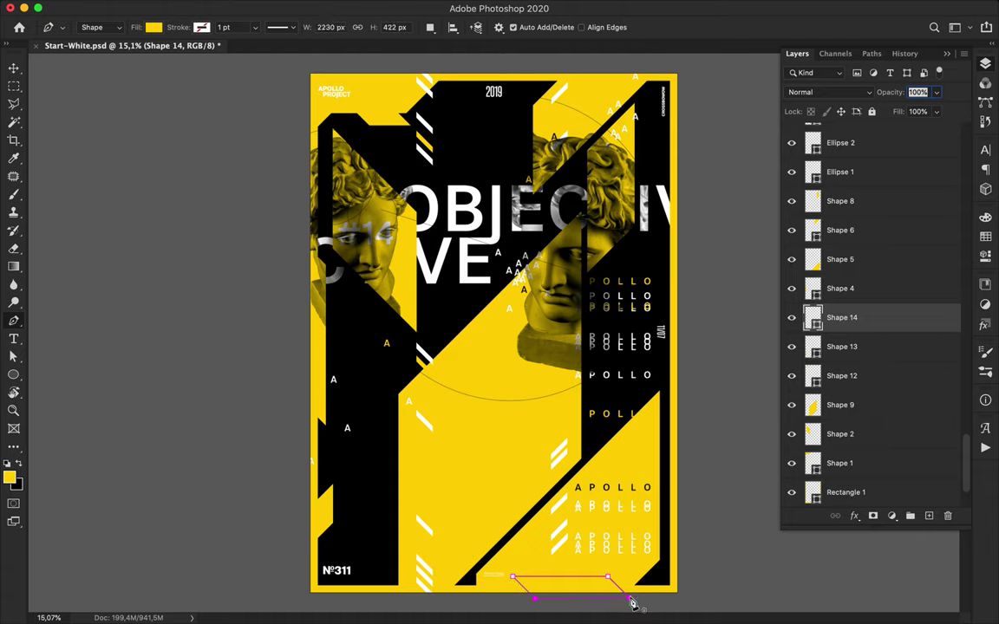
{"action": "key", "text": "a"}
{"action": "left_click", "coordinate": [212, 29]}
{"action": "left_click", "coordinate": [159, 101]}
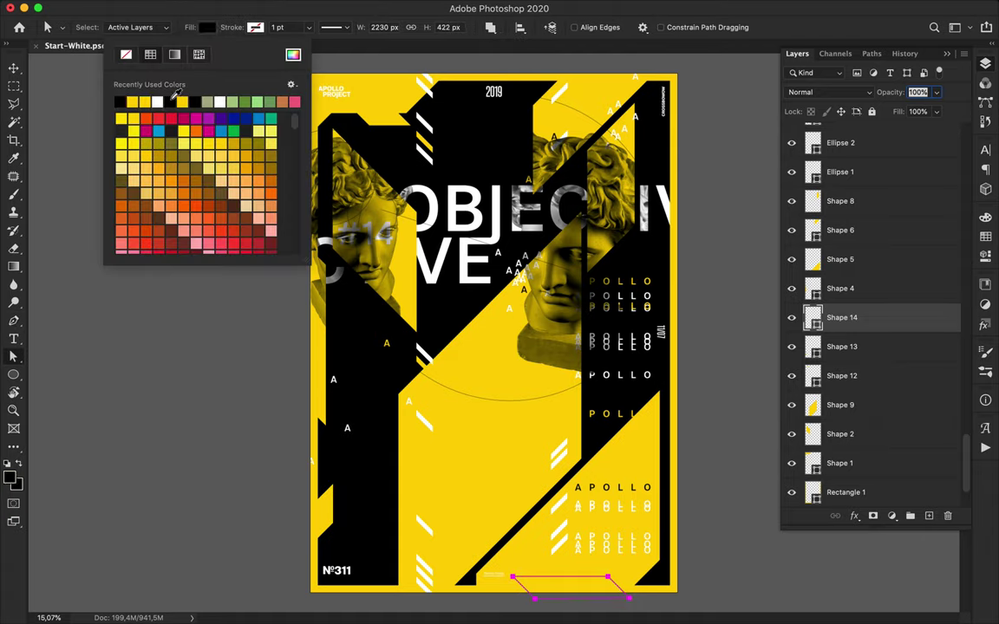
{"action": "left_click_drag", "start_coordinate": [881, 320], "coordinate": [866, 228]}
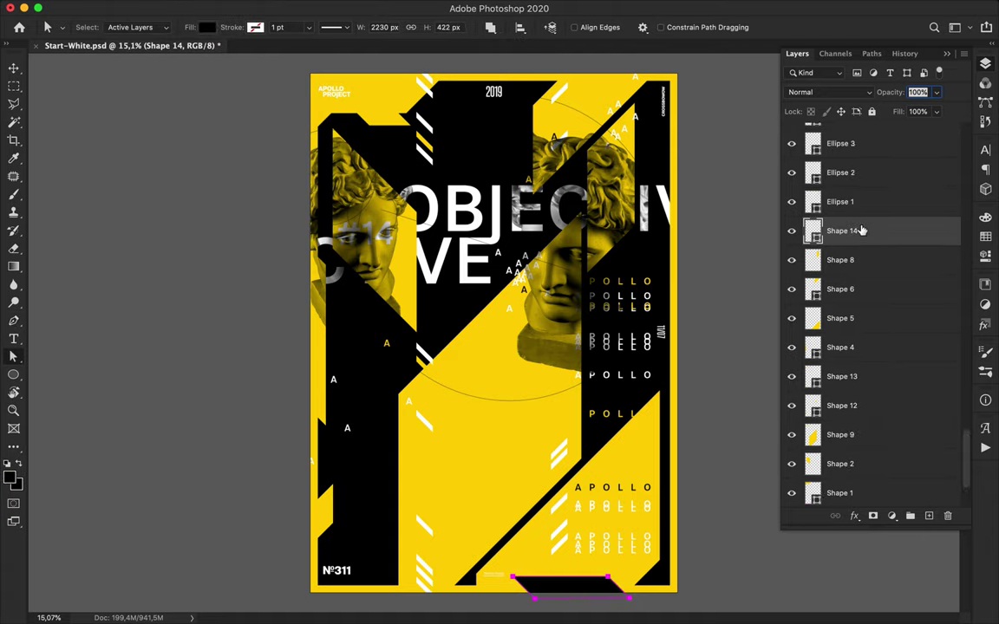
{"action": "key", "text": "v"}
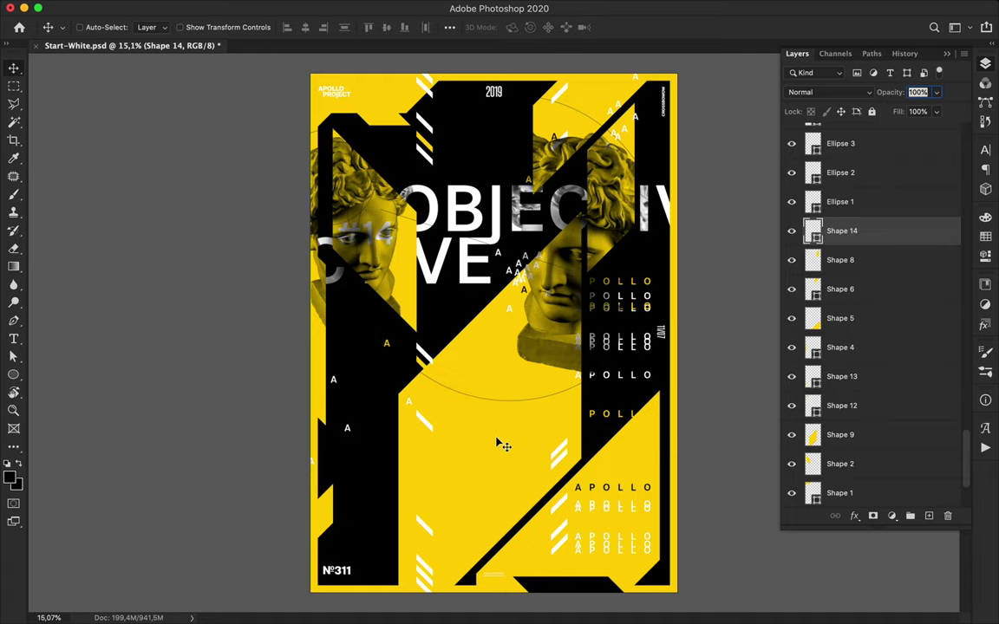
Step: Copy the OBJECTIVE text to the poster's lower half, colour it 000000, and move its layer above Shape 9
{"action": "left_click_drag", "start_coordinate": [465, 277], "coordinate": [507, 465]}
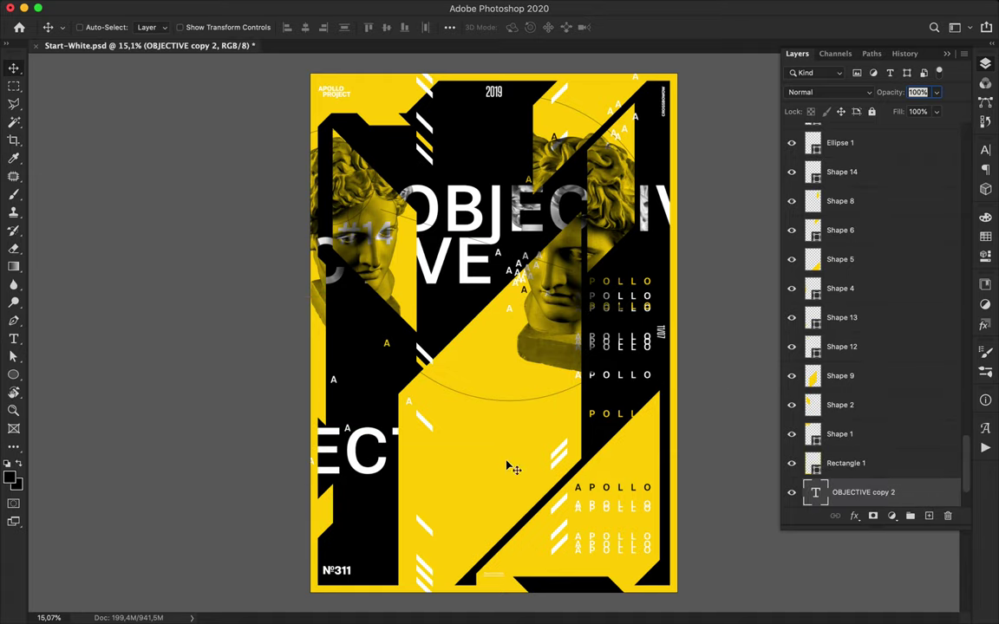
{"action": "key", "text": "t"}
{"action": "left_click", "coordinate": [566, 28]}
{"action": "type", "text": "000000"}
{"action": "left_click", "coordinate": [456, 75]}
{"action": "key", "text": "v"}
{"action": "left_click_drag", "start_coordinate": [859, 493], "coordinate": [873, 376]}
{"action": "left_click_drag", "start_coordinate": [503, 465], "coordinate": [499, 482]}
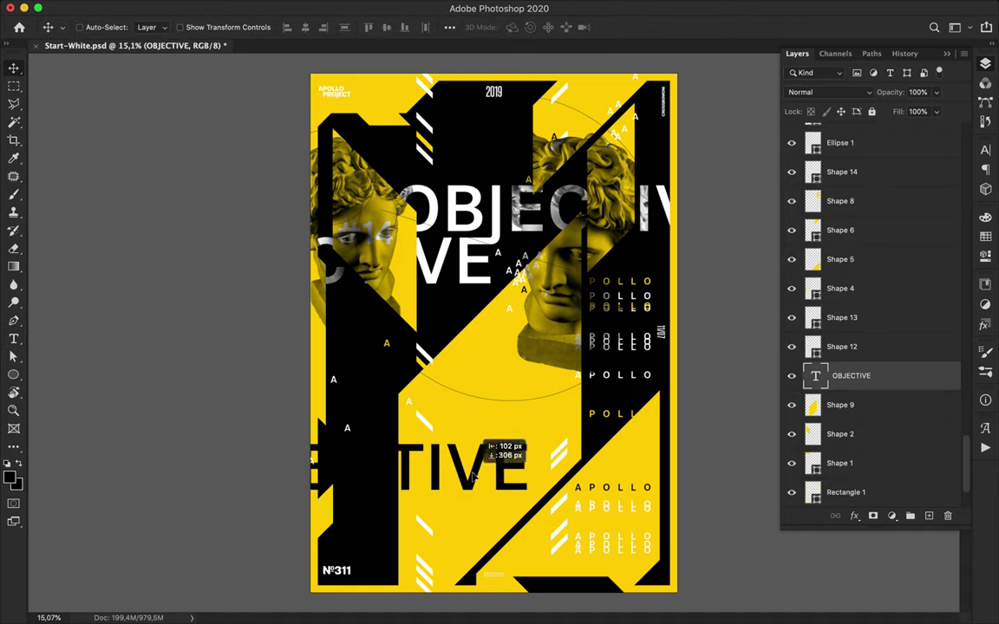
Step: Set the lower OBJECTIVE text's font size to 150 pt and its tracking to 2420
{"action": "left_click", "coordinate": [986, 151]}
{"action": "triple_click", "coordinate": [869, 176]}
{"action": "type", "text": "150"}
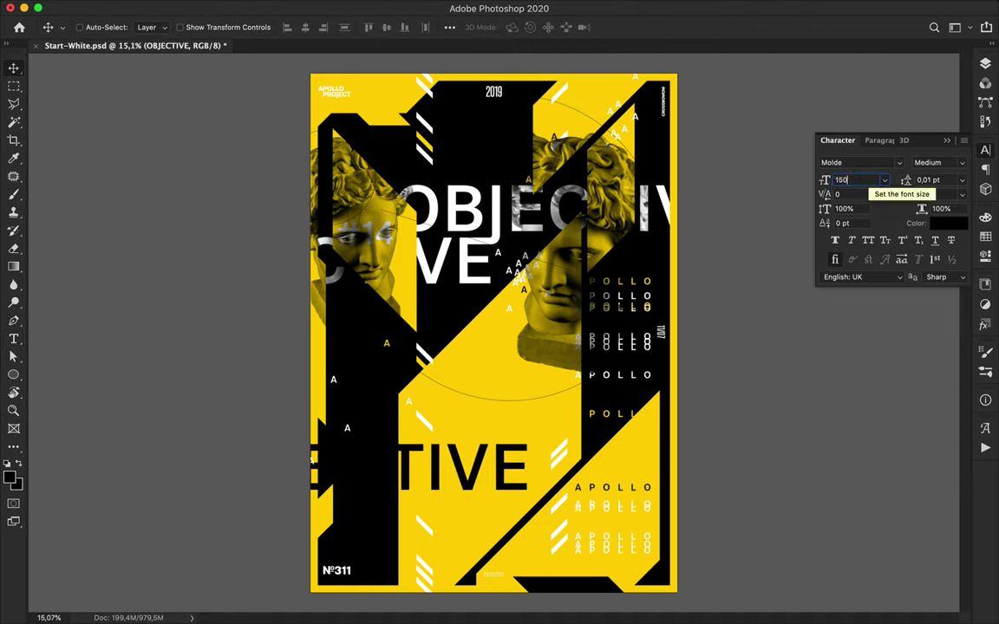
{"action": "key", "text": "Return"}
{"action": "double_click", "coordinate": [935, 194]}
{"action": "key", "text": "shift+Up"}
{"action": "key", "text": "shift+Up"}
{"action": "key", "text": "shift+Up"}
{"action": "key", "text": "shift+Up"}
{"action": "key", "text": "shift+Up"}
{"action": "key", "text": "shift+Up"}
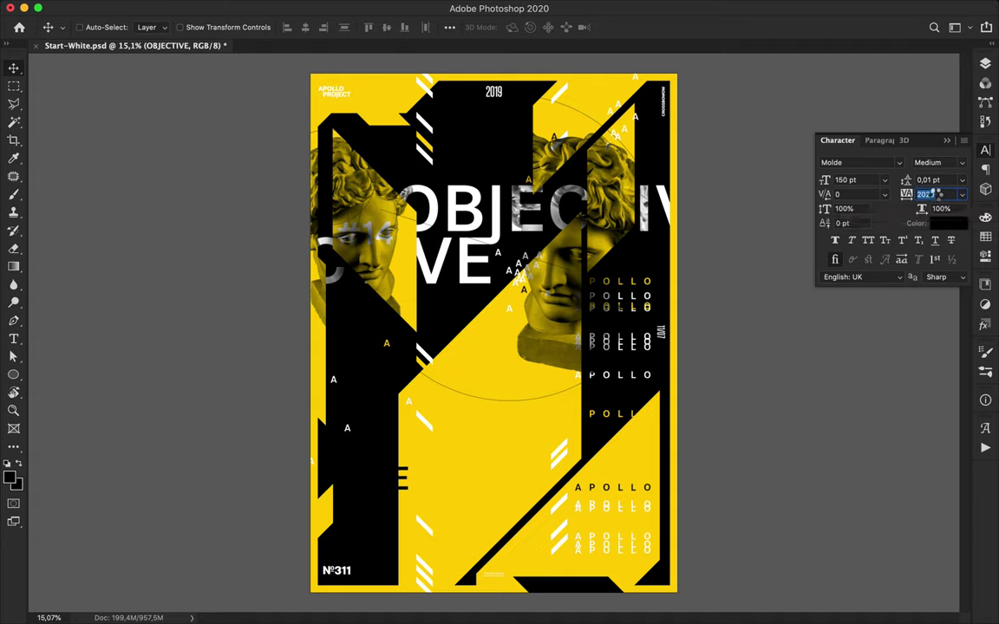
Step: Position the widely spaced OBJECTIVE letters across the poster's lower half and duplicate them as an offset row just below
{"action": "left_click", "coordinate": [485, 475]}
{"action": "left_click", "coordinate": [598, 218]}
{"action": "left_click_drag", "start_coordinate": [483, 476], "coordinate": [599, 466]}
{"action": "left_click_drag", "start_coordinate": [526, 466], "coordinate": [231, 511]}
{"action": "left_click_drag", "start_coordinate": [439, 520], "coordinate": [445, 517]}
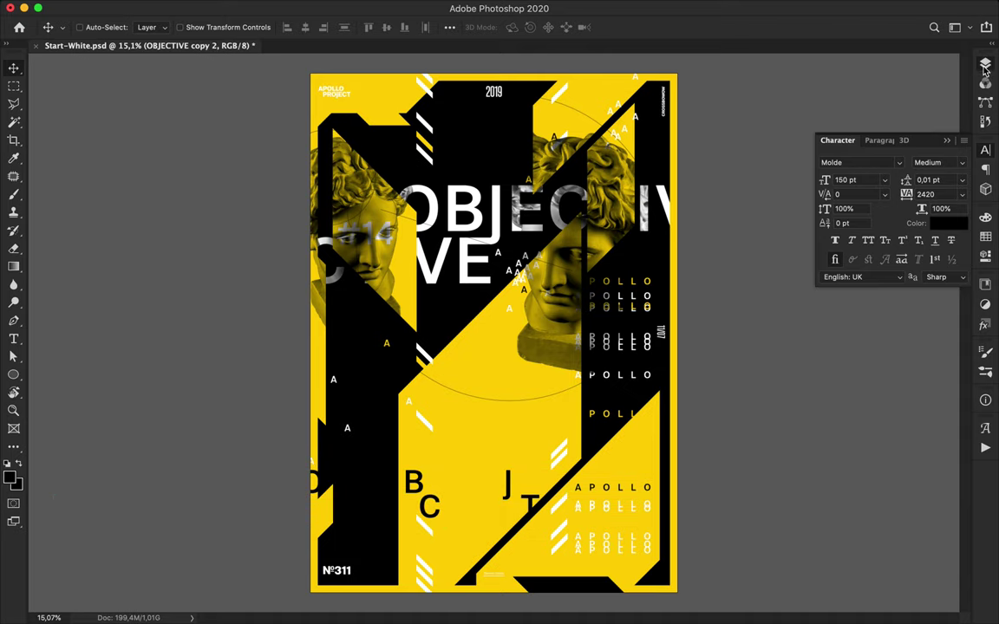
Step: Move the second letter row's layer above Shape 5 and duplicate it as a third offset row below
{"action": "left_click", "coordinate": [985, 67]}
{"action": "left_click_drag", "start_coordinate": [863, 376], "coordinate": [884, 250]}
{"action": "left_click_drag", "start_coordinate": [435, 526], "coordinate": [193, 536]}
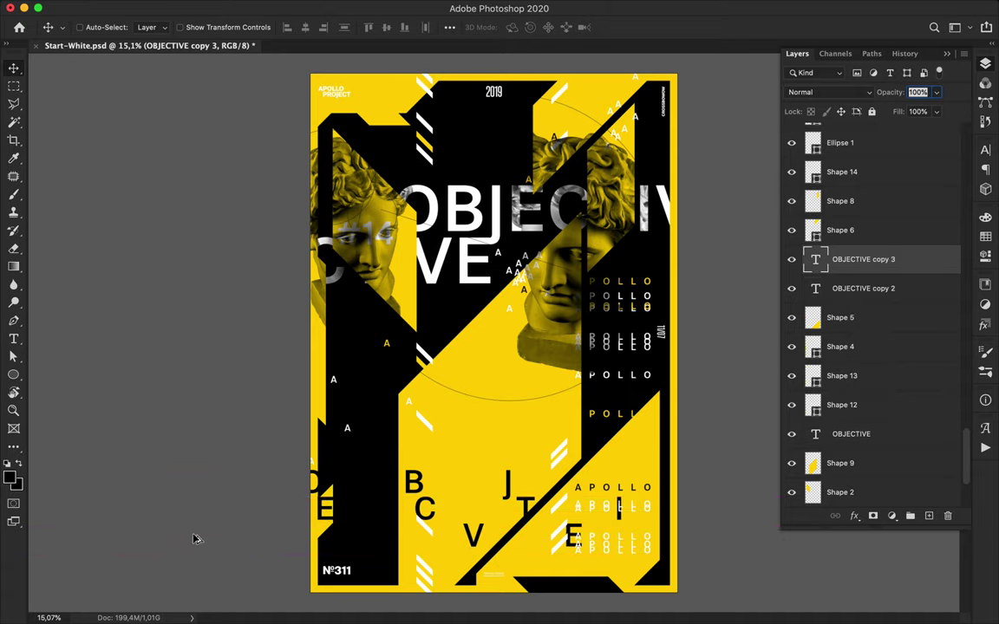
{"action": "left_click_drag", "start_coordinate": [464, 547], "coordinate": [393, 536]}
Step: Draw a white slanted bar about 1234 × 1445 px below the VE letters, rasterize its layer, and trim its edge
{"action": "key", "text": "p"}
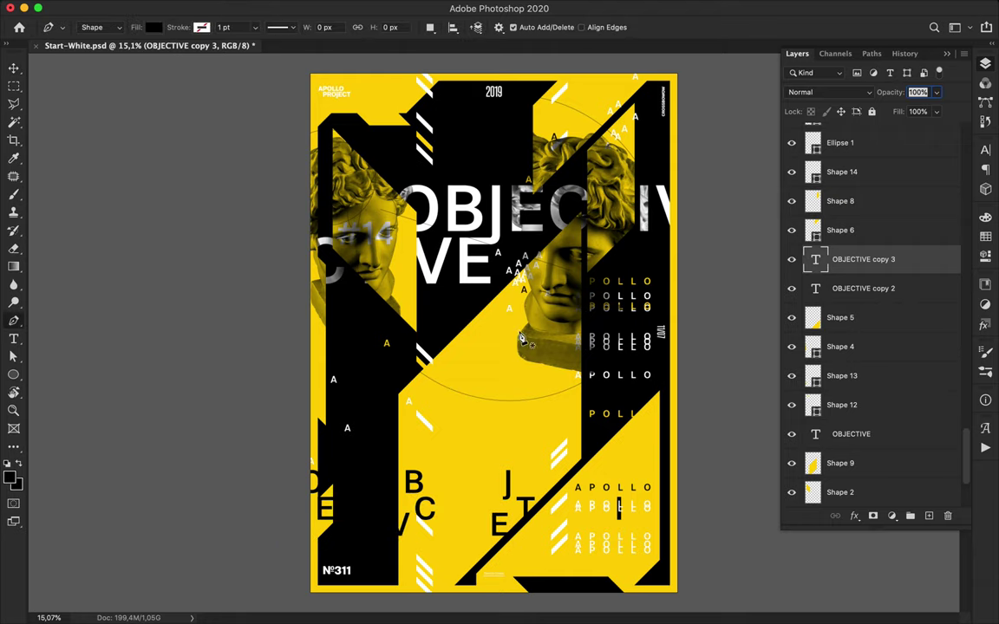
{"action": "left_click", "coordinate": [409, 278]}
{"action": "left_click", "coordinate": [473, 329]}
{"action": "left_click", "coordinate": [409, 276]}
{"action": "left_click", "coordinate": [153, 28]}
{"action": "left_click", "coordinate": [116, 102]}
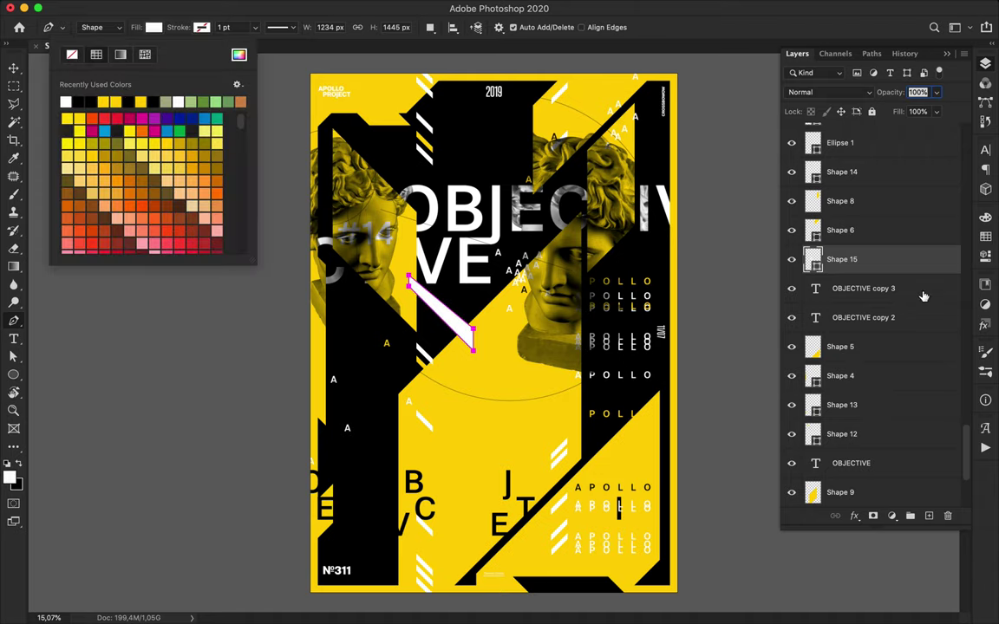
{"action": "right_click", "coordinate": [868, 259]}
{"action": "left_click", "coordinate": [746, 210]}
{"action": "key", "text": "l"}
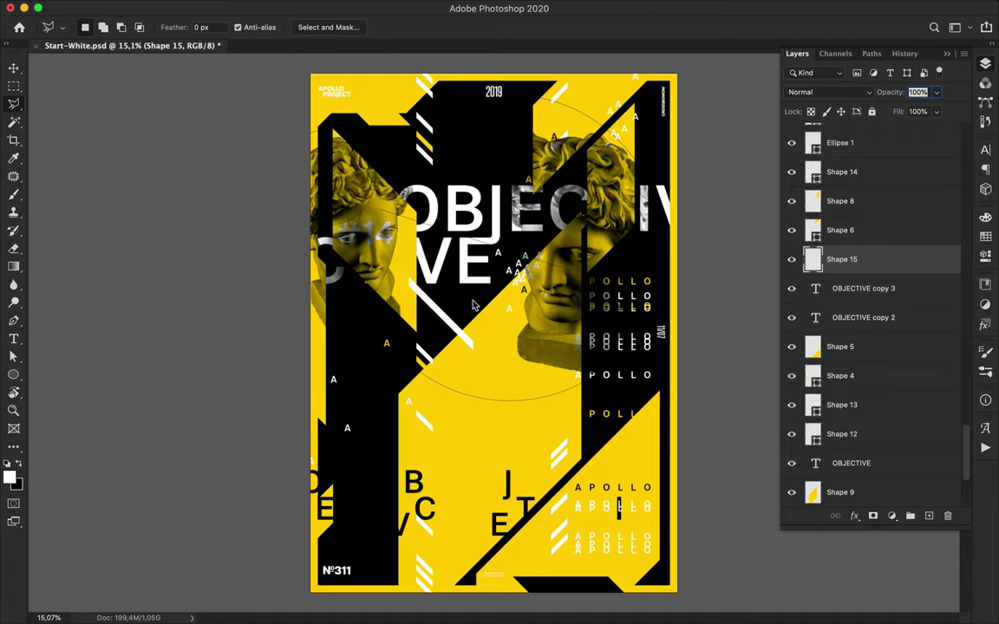
Step: Draw a second white bar slanting up from the lower yellow area to the right bust's base
{"action": "key", "text": "p"}
{"action": "left_click", "coordinate": [556, 338]}
{"action": "left_click", "coordinate": [556, 361], "text": "shift"}
{"action": "left_click", "coordinate": [486, 430], "text": "shift"}
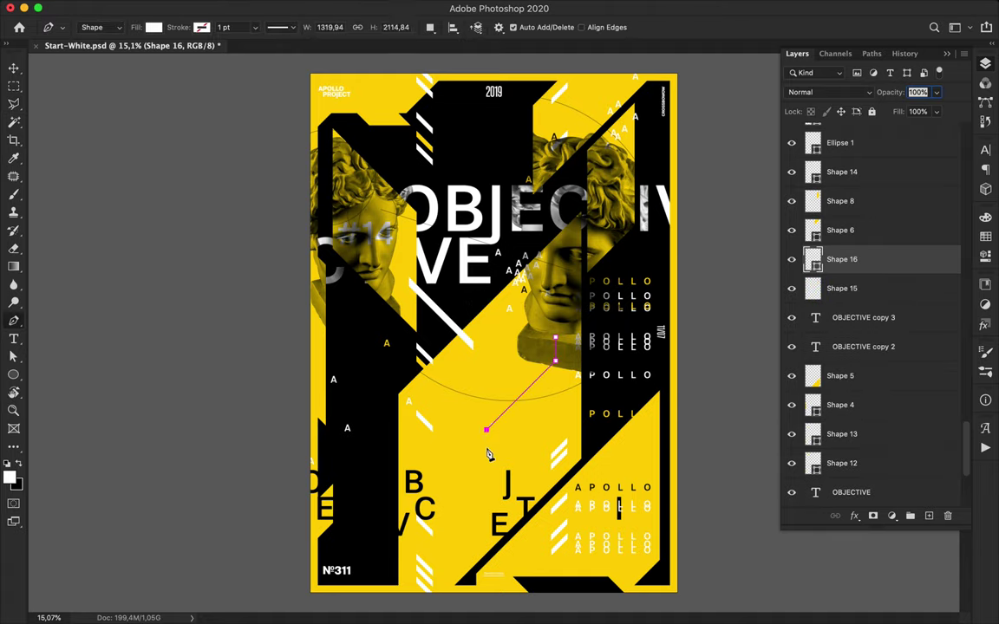
{"action": "left_click", "coordinate": [486, 381]}
Step: Rasterize the bar at the right bust's base and delete its excess upper part with a polygonal lasso selection
{"action": "right_click", "coordinate": [826, 251]}
{"action": "left_click", "coordinate": [714, 228]}
{"action": "key", "text": "l"}
{"action": "left_click", "coordinate": [461, 427], "text": "shift"}
{"action": "left_click", "coordinate": [467, 370], "text": "shift"}
{"action": "left_click", "coordinate": [556, 337]}
{"action": "key", "text": "Delete"}
{"action": "key", "text": "super+d"}
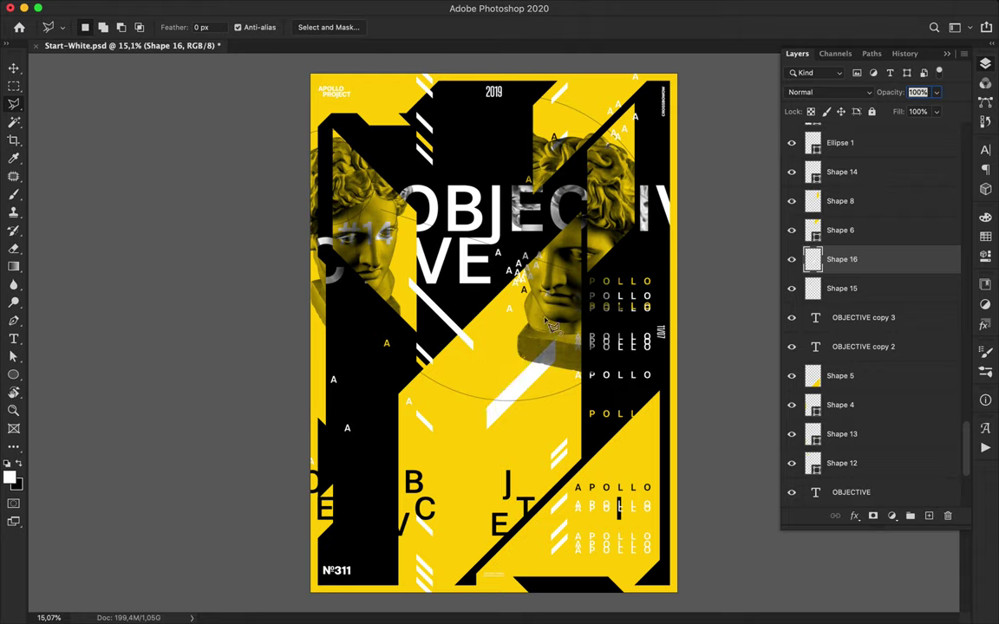
Step: Draw a white parallelogram about 2247 × 948 px across the bottom border, overlapping the black slanted shape
{"action": "key", "text": "p"}
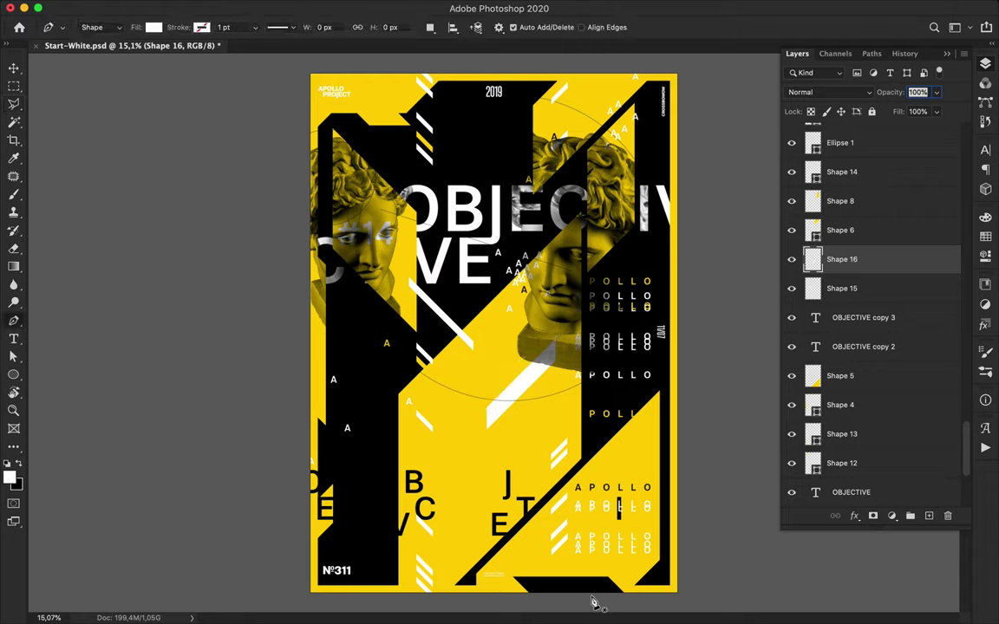
{"action": "left_click", "coordinate": [595, 602]}
{"action": "left_click", "coordinate": [546, 554]}
{"action": "left_click", "coordinate": [477, 554]}
{"action": "left_click", "coordinate": [524, 600]}
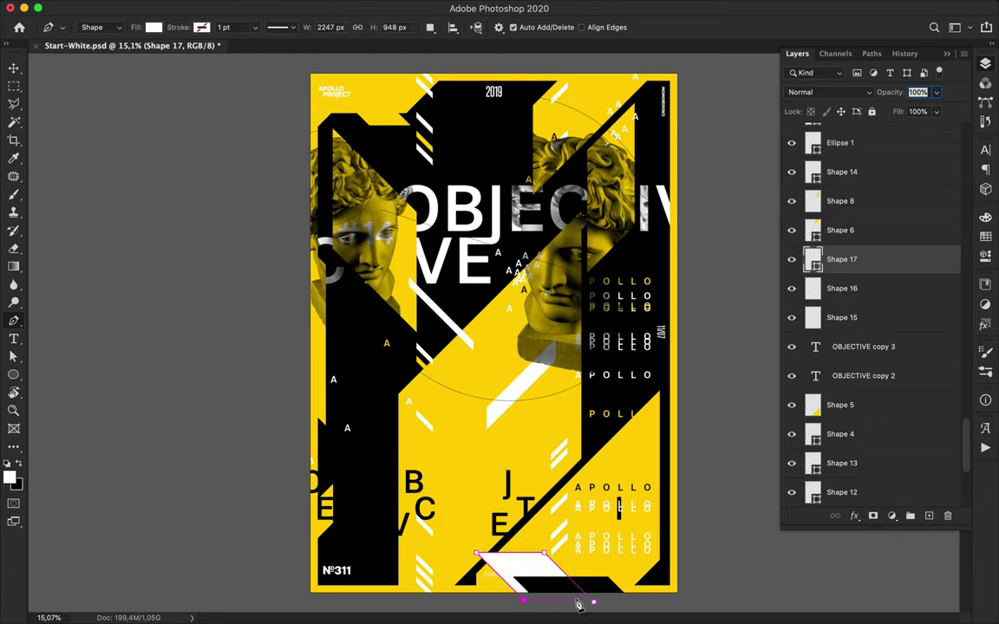
{"action": "left_click", "coordinate": [595, 602]}
{"action": "key", "text": "v"}
Step: Draw a white slanted strip about 1722 × 281 px on the top border above APOLLO PROJECT
{"action": "key", "text": "p"}
{"action": "left_click", "coordinate": [315, 66]}
{"action": "left_click", "coordinate": [329, 80]}
{"action": "left_click", "coordinate": [405, 80]}
{"action": "left_click", "coordinate": [390, 66]}
{"action": "left_click", "coordinate": [404, 80]}
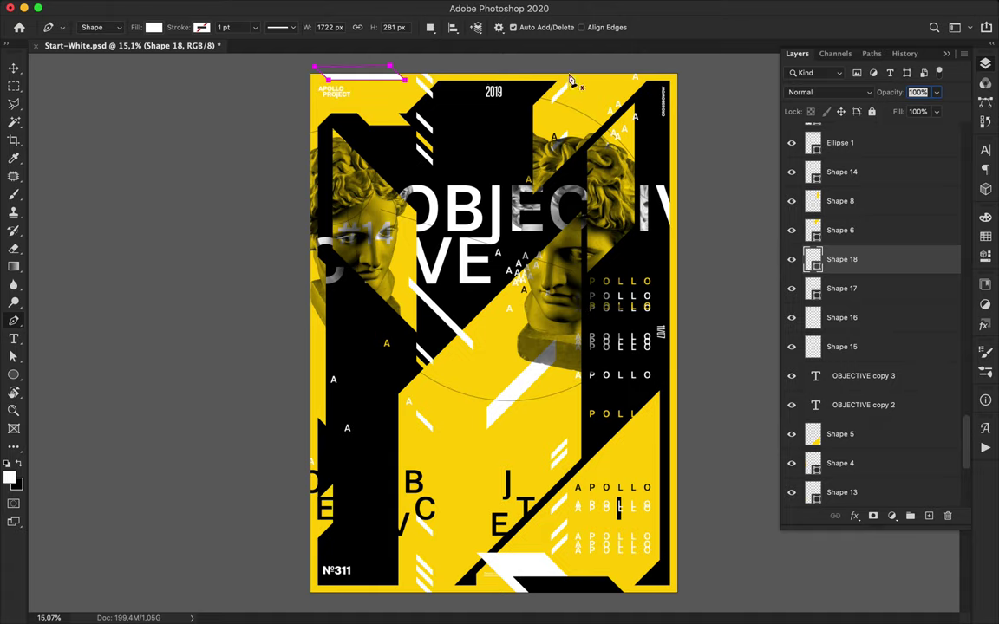
Step: Draw a thin white diagonal stripe from above OBJECTIVE up to the top border, and place an offset copy above the Shape 6 layer
{"action": "left_click", "coordinate": [618, 68]}
{"action": "left_click", "coordinate": [508, 177], "text": "shift"}
{"action": "left_click", "coordinate": [502, 177], "text": "shift"}
{"action": "left_click", "coordinate": [621, 71]}
{"action": "key", "text": "v"}
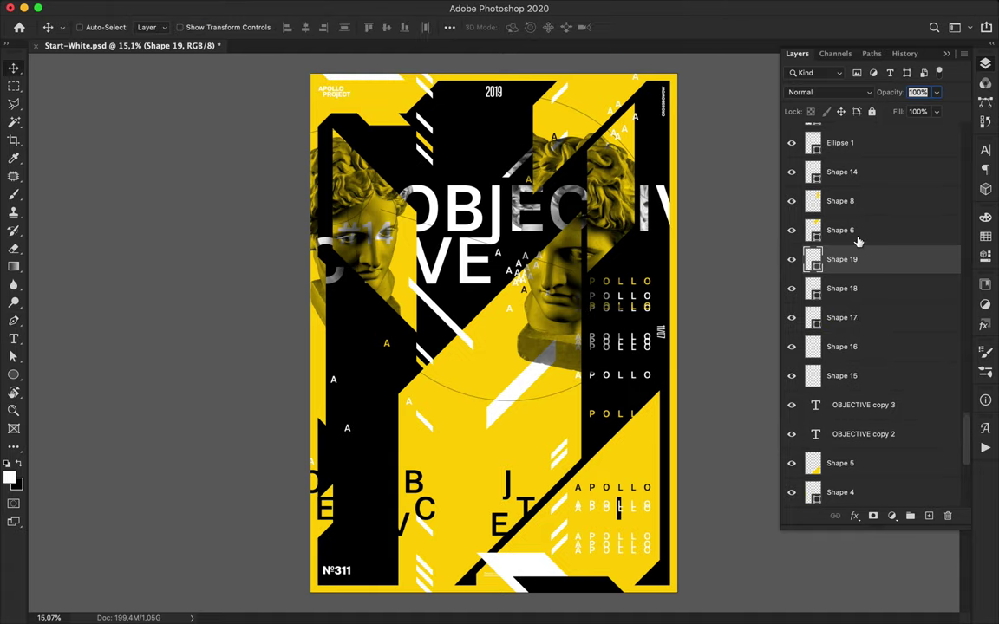
{"action": "left_click_drag", "start_coordinate": [863, 261], "coordinate": [861, 221]}
{"action": "left_click_drag", "start_coordinate": [545, 140], "coordinate": [559, 115]}
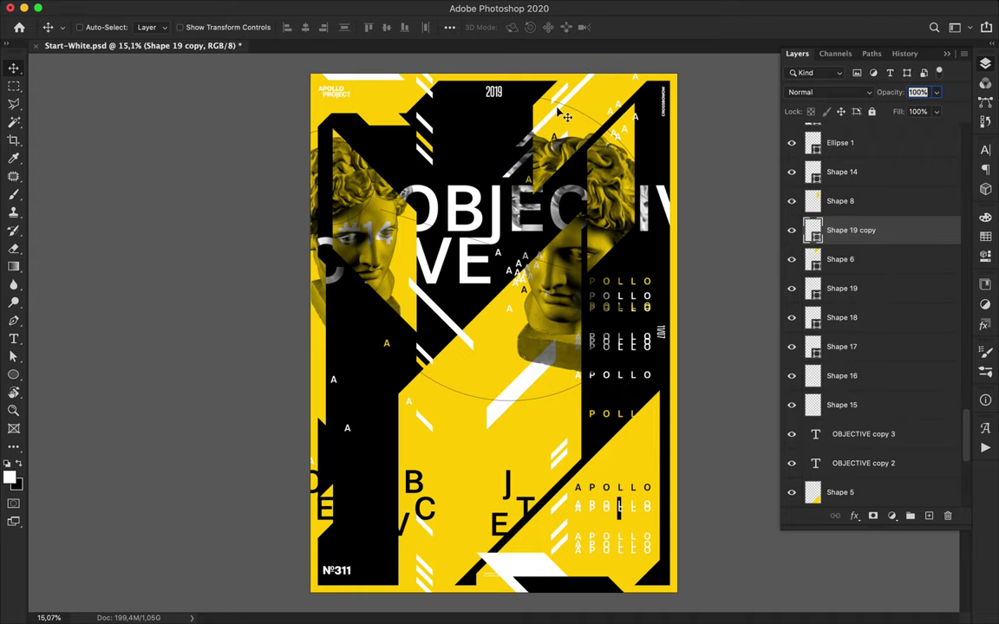
Step: Rasterize the copied diagonal stripe and trim its lower end beside the right bust's hair
{"action": "left_click", "coordinate": [862, 269]}
{"action": "right_click", "coordinate": [873, 232]}
{"action": "left_click", "coordinate": [763, 227]}
{"action": "key", "text": "l"}
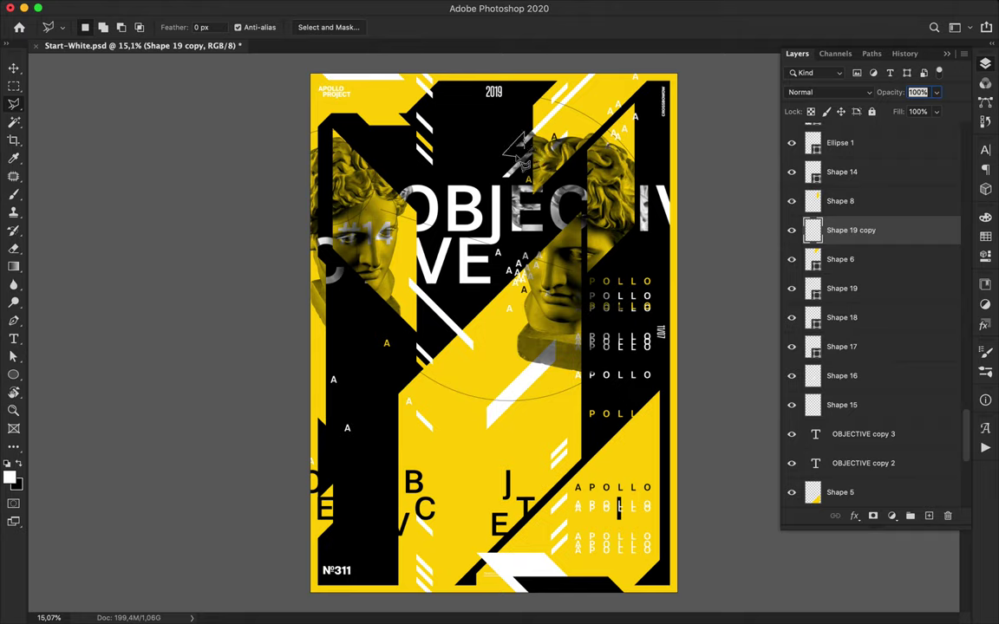
{"action": "key", "text": "v"}
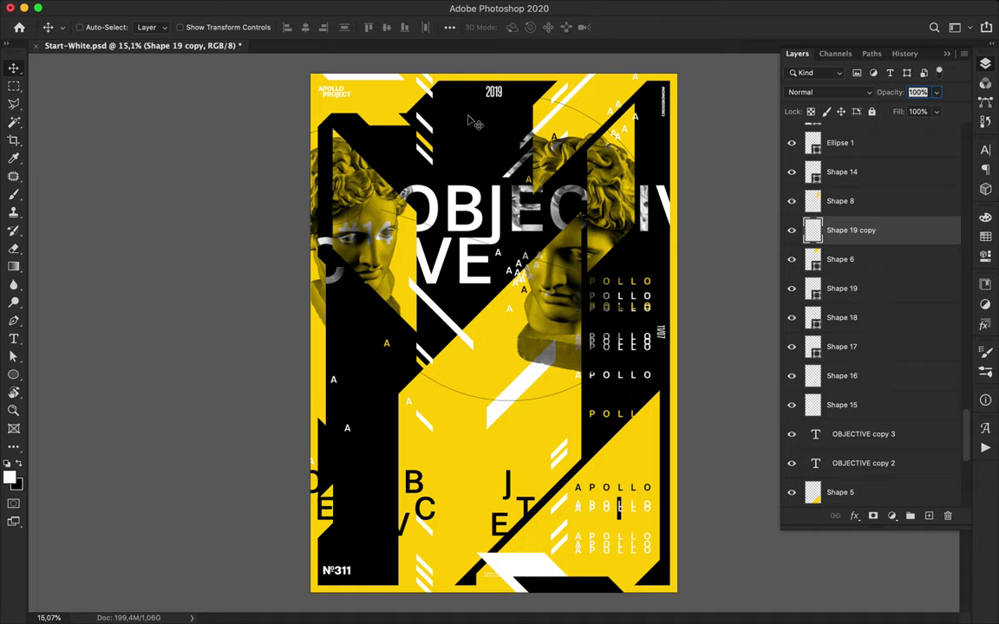
Step: Draw a short diagonal line about 333 × 333 px below 2019, with no fill and a yellow stroke
{"action": "key", "text": "p"}
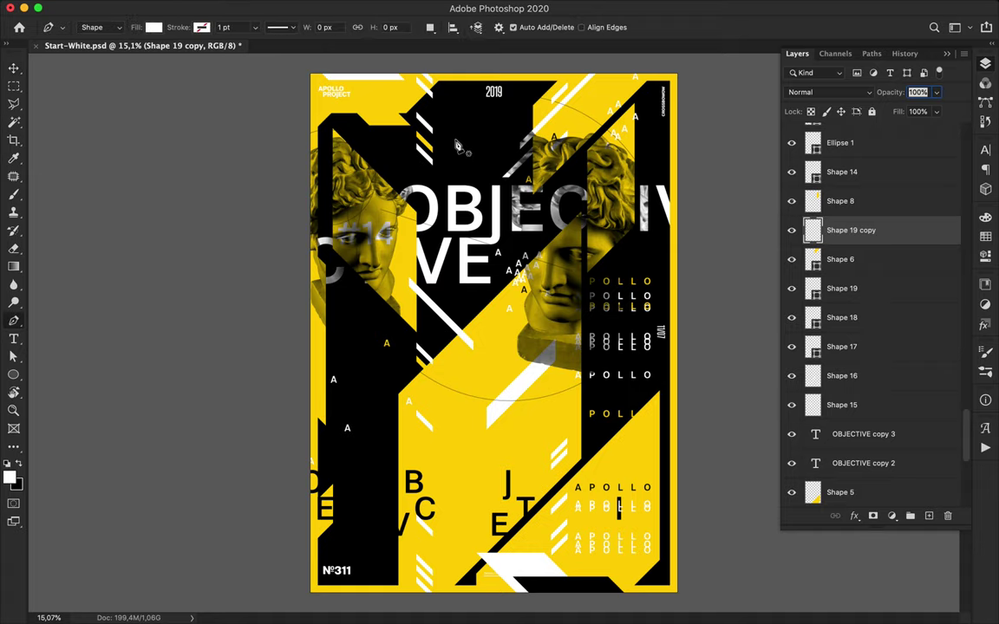
{"action": "left_click", "coordinate": [455, 146]}
{"action": "left_click", "coordinate": [471, 129]}
{"action": "key", "text": "v"}
{"action": "key", "text": "a"}
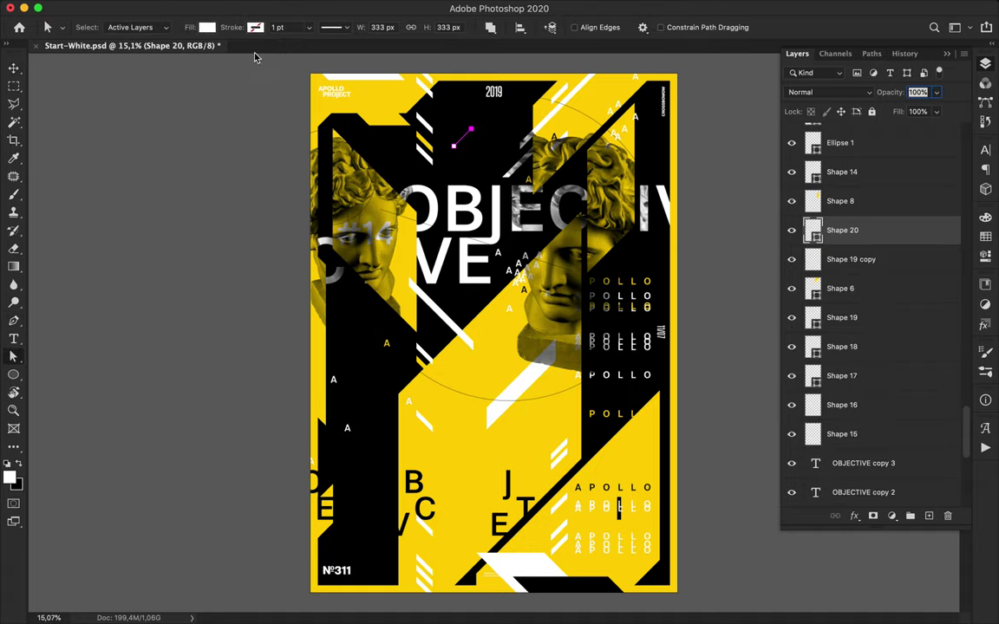
{"action": "left_click", "coordinate": [209, 28]}
{"action": "left_click", "coordinate": [126, 57]}
{"action": "left_click", "coordinate": [256, 27]}
{"action": "left_click", "coordinate": [203, 101]}
{"action": "key", "text": "v"}
Step: Duplicate the short yellow line slightly below itself and group the two lines
{"action": "scroll", "coordinate": [469, 146], "scroll_direction": "up", "scroll_amount": 3}
{"action": "left_click_drag", "start_coordinate": [471, 147], "coordinate": [473, 152]}
{"action": "left_click", "coordinate": [876, 258], "text": "shift"}
{"action": "left_click", "coordinate": [909, 515]}
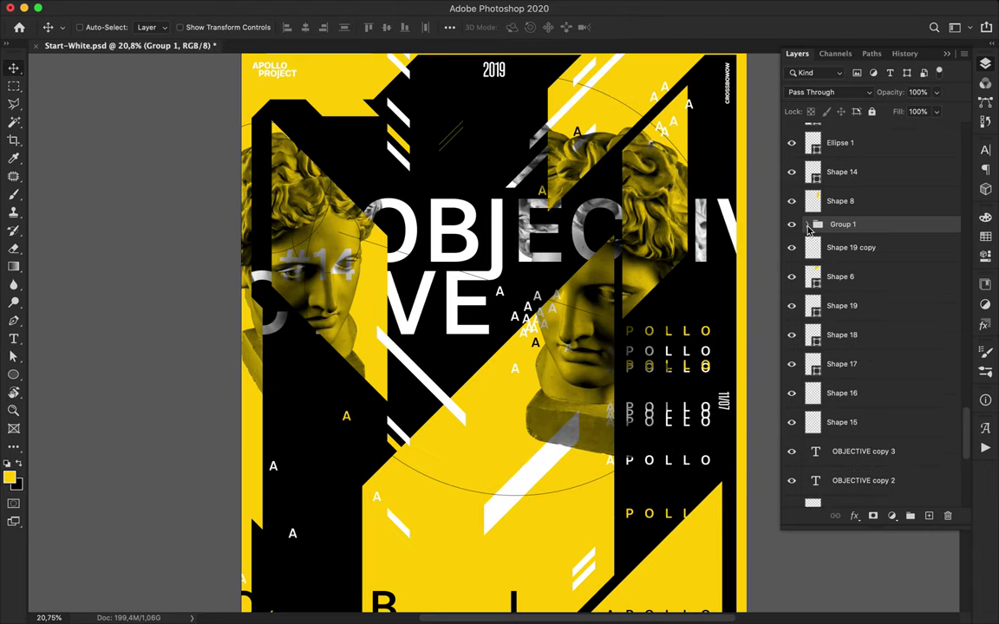
Step: Duplicate both yellow lines inside the group and place the copies below to make four parallel lines
{"action": "left_click", "coordinate": [807, 226]}
{"action": "left_click", "coordinate": [853, 250]}
{"action": "left_click", "coordinate": [851, 274], "text": "shift"}
{"action": "left_click_drag", "start_coordinate": [851, 267], "coordinate": [855, 288]}
{"action": "left_click_drag", "start_coordinate": [467, 126], "coordinate": [466, 136]}
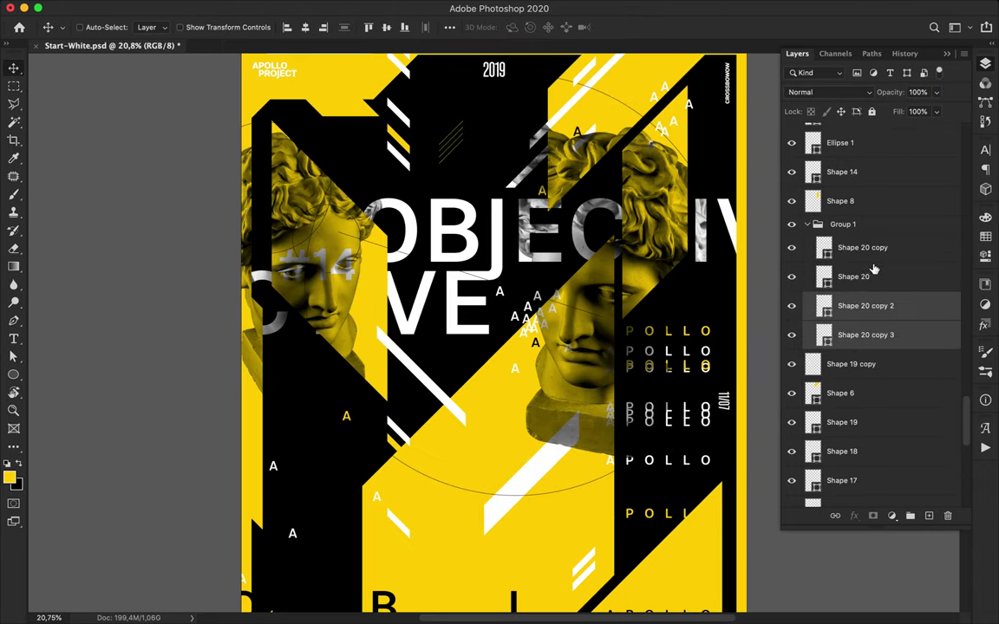
Step: Duplicate the yellow lines in sets within the group, extending the hatch downward to sixteen lines
{"action": "left_click", "coordinate": [873, 253]}
{"action": "left_click", "coordinate": [872, 333], "text": "shift"}
{"action": "left_click", "coordinate": [874, 259], "text": "alt"}
{"action": "key", "text": "super+z"}
{"action": "left_click", "coordinate": [895, 334], "text": "shift"}
{"action": "left_click_drag", "start_coordinate": [895, 341], "coordinate": [863, 235]}
{"action": "left_click", "coordinate": [867, 250]}
{"action": "left_click", "coordinate": [860, 452], "text": "shift"}
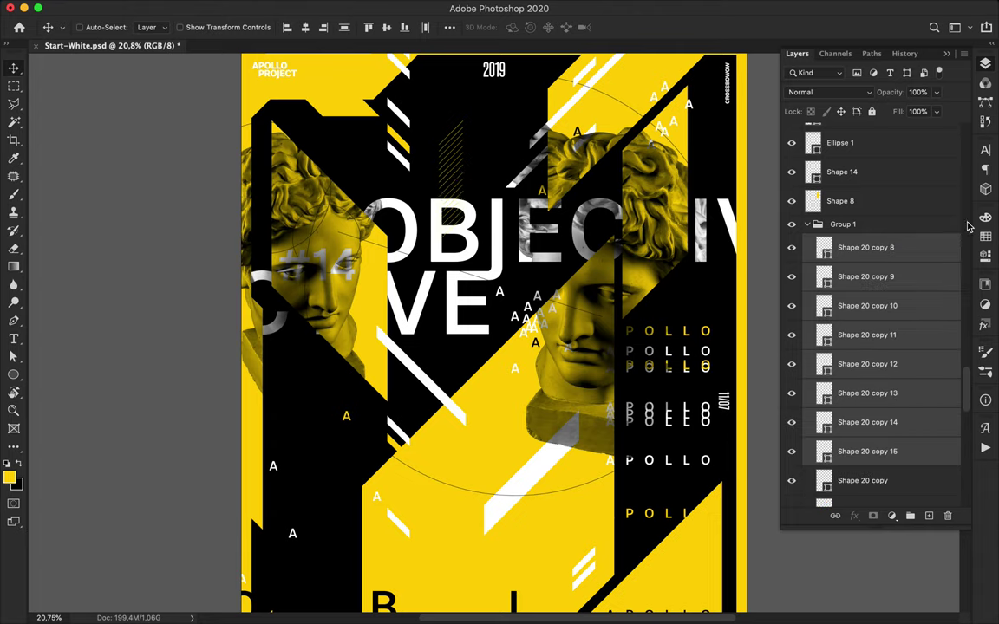
Step: Select all sixteen hatch lines and distribute their spacing
{"action": "left_click", "coordinate": [890, 257]}
{"action": "scroll", "coordinate": [892, 258], "scroll_direction": "down", "scroll_amount": 6}
{"action": "left_click", "coordinate": [875, 420], "text": "shift"}
{"action": "left_click", "coordinate": [448, 27]}
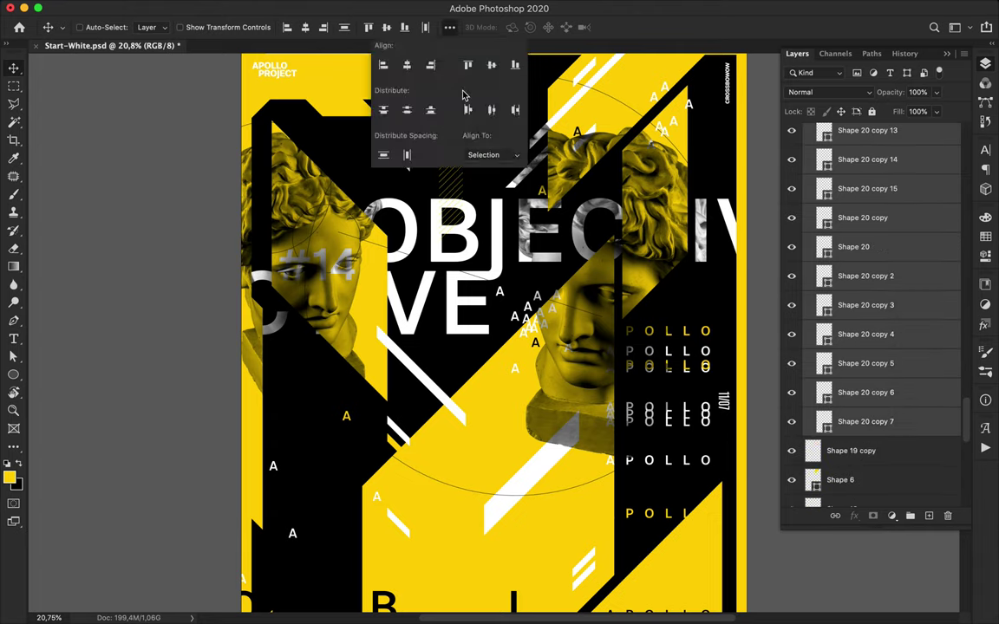
{"action": "left_click", "coordinate": [404, 157]}
Step: Place three copies of the yellow hatch staggered down the left black column
{"action": "mouse_move", "coordinate": [458, 169]}
{"action": "left_mouse_down"}
{"action": "mouse_move", "coordinate": [347, 408]}
{"action": "mouse_move", "coordinate": [307, 436]}
{"action": "left_mouse_up"}
{"action": "scroll", "coordinate": [306, 437], "scroll_direction": "down", "scroll_amount": 5}
{"action": "mouse_move", "coordinate": [290, 311]}
{"action": "left_mouse_down"}
{"action": "mouse_move", "coordinate": [333, 406]}
{"action": "mouse_move", "coordinate": [297, 510]}
{"action": "left_mouse_up"}
{"action": "scroll", "coordinate": [413, 420], "scroll_direction": "down", "scroll_amount": 2}
{"action": "scroll", "coordinate": [373, 303], "scroll_direction": "down", "scroll_amount": 1}
Step: Draw a yellow-stroked, unfilled diagonal line about 826 × 826 px beside the left bust's hair and put it in its own group
{"action": "key", "text": "p"}
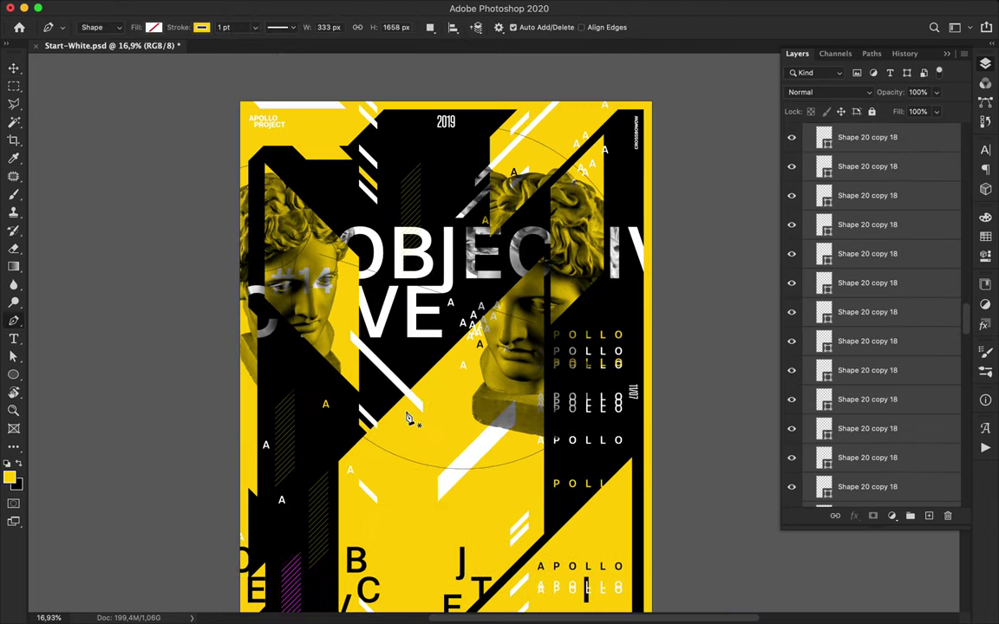
{"action": "left_click", "coordinate": [323, 177]}
{"action": "left_click", "coordinate": [378, 228], "text": "shift"}
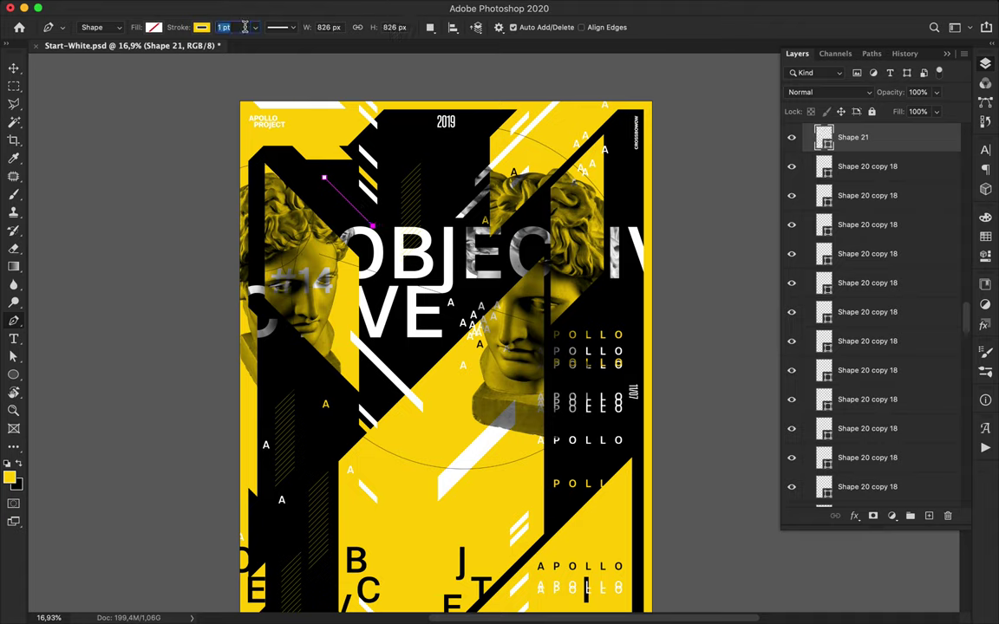
{"action": "key", "text": "v"}
{"action": "left_click_drag", "start_coordinate": [840, 236], "coordinate": [873, 280]}
{"action": "left_click", "coordinate": [811, 249]}
{"action": "left_click", "coordinate": [910, 518]}
Step: Duplicate the longer diagonal line to make four parallel lines stacked vertically, and select them all
{"action": "left_click_drag", "start_coordinate": [874, 300], "coordinate": [872, 309]}
{"action": "left_click", "coordinate": [862, 249], "text": "shift"}
{"action": "left_click", "coordinate": [872, 323]}
{"action": "mouse_move", "coordinate": [351, 216]}
{"action": "left_mouse_down"}
{"action": "mouse_move", "coordinate": [352, 229]}
{"action": "mouse_move", "coordinate": [364, 201]}
{"action": "left_mouse_up"}
{"action": "left_click", "coordinate": [859, 300]}
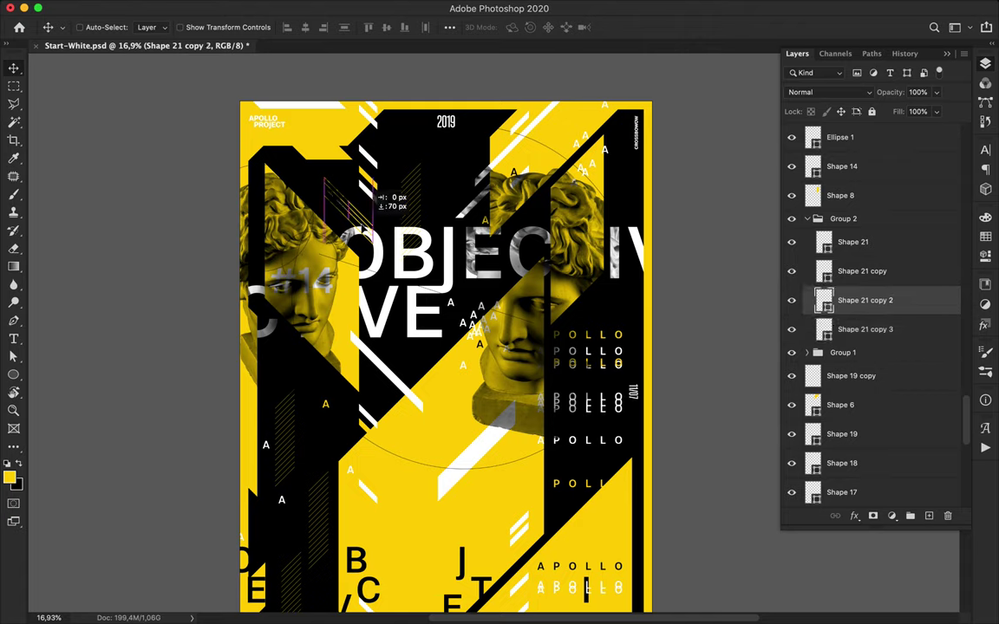
{"action": "left_click", "coordinate": [884, 249], "text": "shift"}
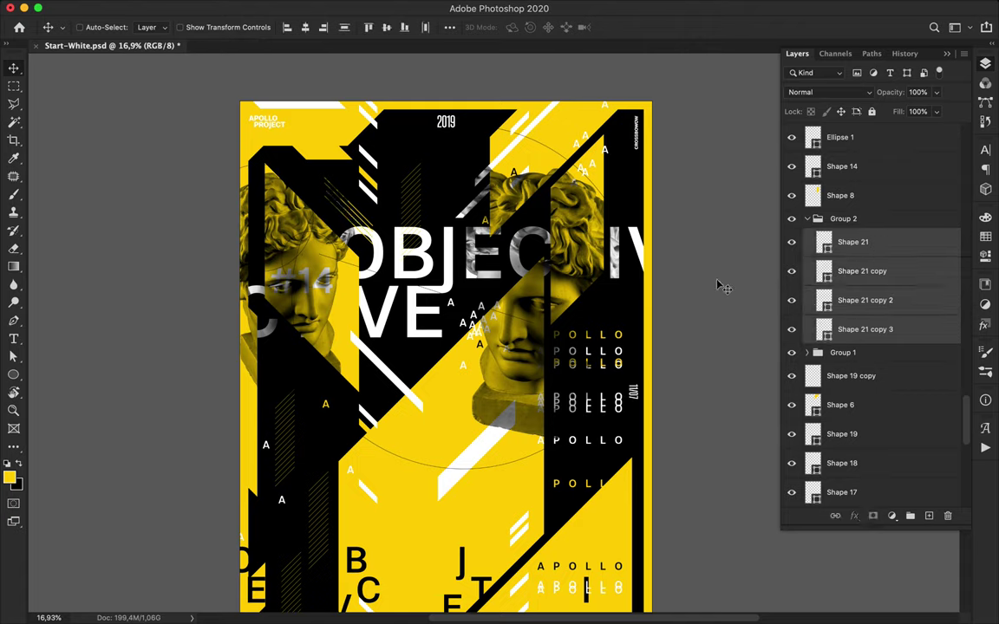
Step: Duplicate the four diagonal lines to make eight and distribute their vertical spacing evenly
{"action": "left_click", "coordinate": [838, 243]}
{"action": "left_click", "coordinate": [869, 331], "text": "shift"}
{"action": "left_click_drag", "start_coordinate": [869, 331], "coordinate": [828, 232]}
{"action": "mouse_move", "coordinate": [358, 216]}
{"action": "left_mouse_down"}
{"action": "mouse_move", "coordinate": [358, 241]}
{"action": "mouse_move", "coordinate": [352, 210]}
{"action": "left_mouse_up"}
{"action": "left_click", "coordinate": [863, 444]}
{"action": "left_click", "coordinate": [860, 243], "text": "shift"}
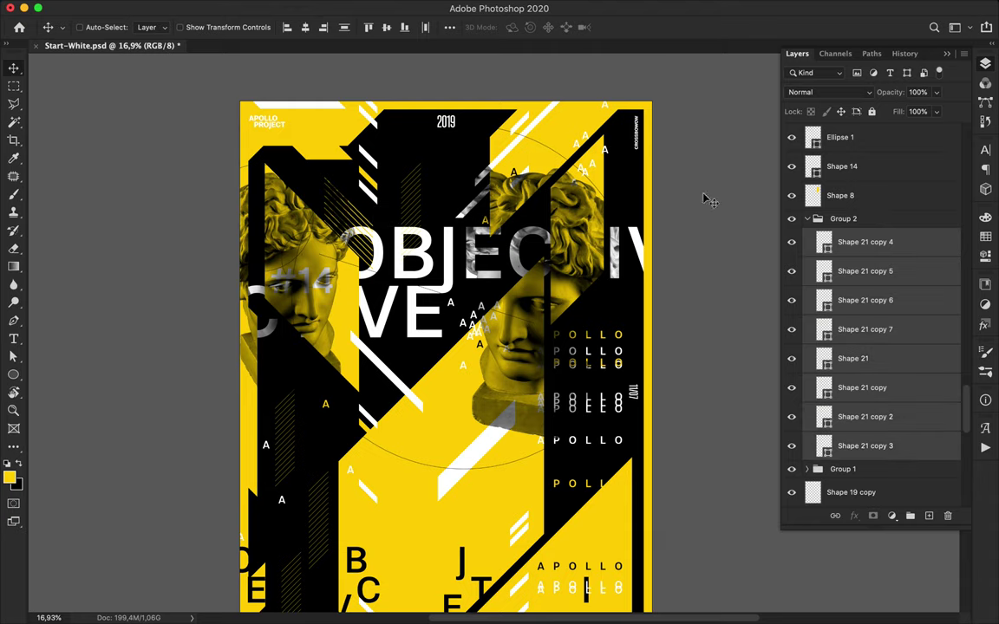
{"action": "left_click", "coordinate": [450, 27]}
{"action": "left_click", "coordinate": [387, 155]}
Step: Copy the hatch over the right-hand APOLLO lines, rotate the upper copy 90° counter clockwise, and repeat it near the right and left borders
{"action": "left_click_drag", "start_coordinate": [369, 228], "coordinate": [581, 429]}
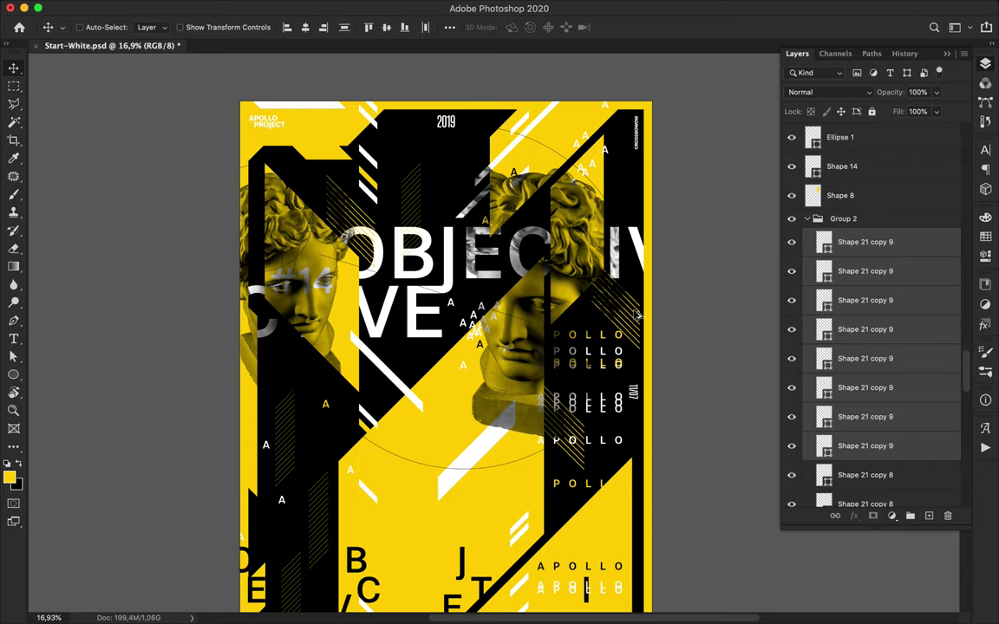
{"action": "left_click", "coordinate": [138, 7]}
{"action": "mouse_move", "coordinate": [202, 332]}
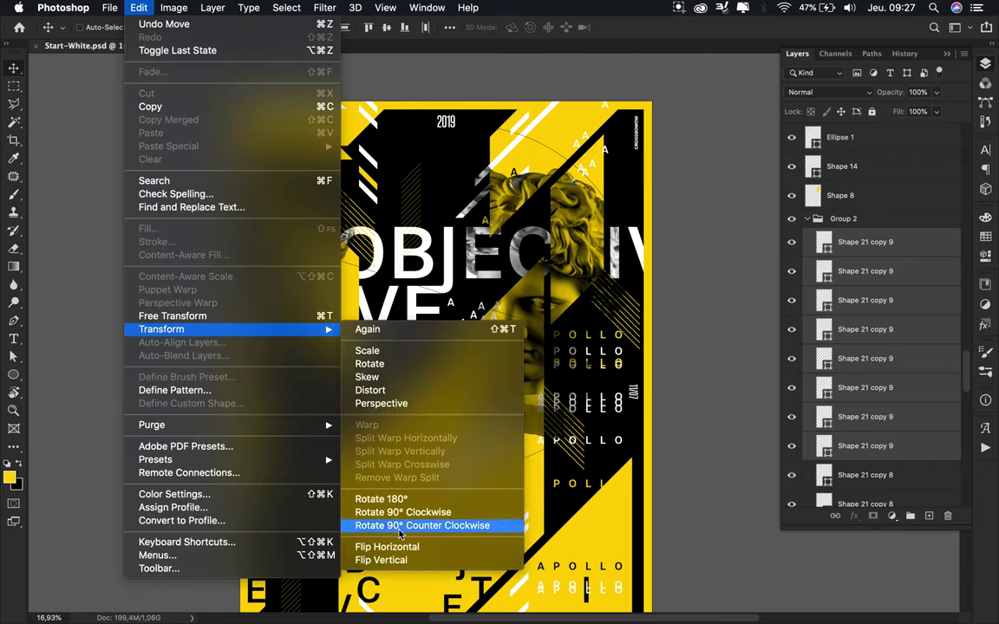
{"action": "left_click", "coordinate": [421, 525]}
{"action": "left_click_drag", "start_coordinate": [564, 299], "coordinate": [247, 560]}
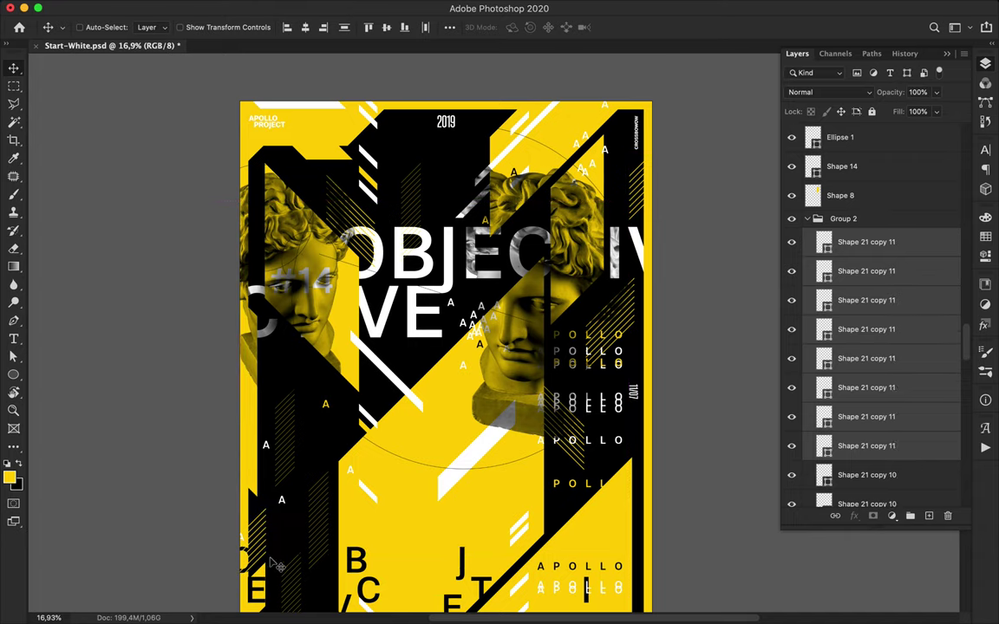
Step: Place a copy of the rotated hatch on the lower yellow area above B and C, and make its stroke black
{"action": "key", "text": "super+0"}
{"action": "left_click_drag", "start_coordinate": [347, 452], "coordinate": [476, 424]}
{"action": "key", "text": "a"}
{"action": "left_click", "coordinate": [206, 27]}
{"action": "key", "text": "v"}
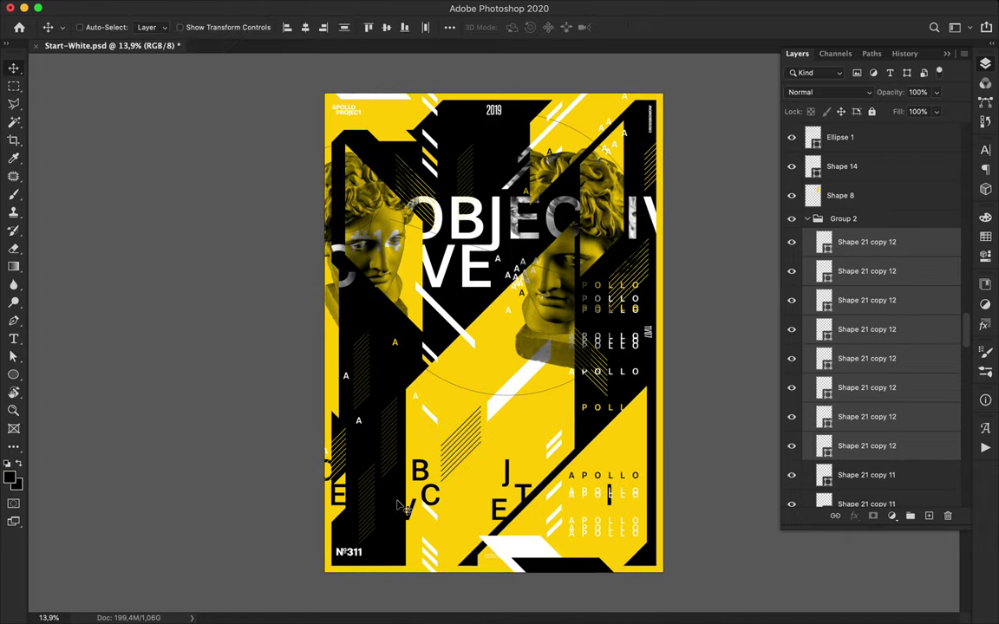
Step: Duplicate the black hatch, flip the copy vertically beside the lower APOLLO lines, and place another copy by the left bust
{"action": "mouse_move", "coordinate": [468, 447]}
{"action": "left_mouse_down"}
{"action": "mouse_move", "coordinate": [518, 446]}
{"action": "mouse_move", "coordinate": [476, 438]}
{"action": "left_mouse_up"}
{"action": "left_click", "coordinate": [173, 7]}
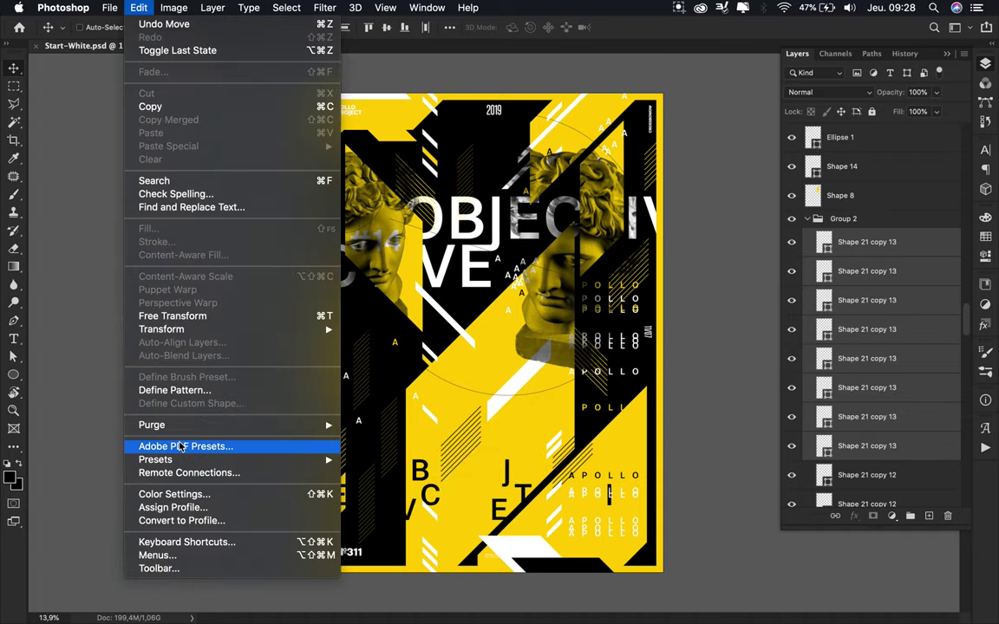
{"action": "mouse_move", "coordinate": [217, 329]}
{"action": "left_click", "coordinate": [437, 562]}
{"action": "left_click_drag", "start_coordinate": [572, 468], "coordinate": [338, 149]}
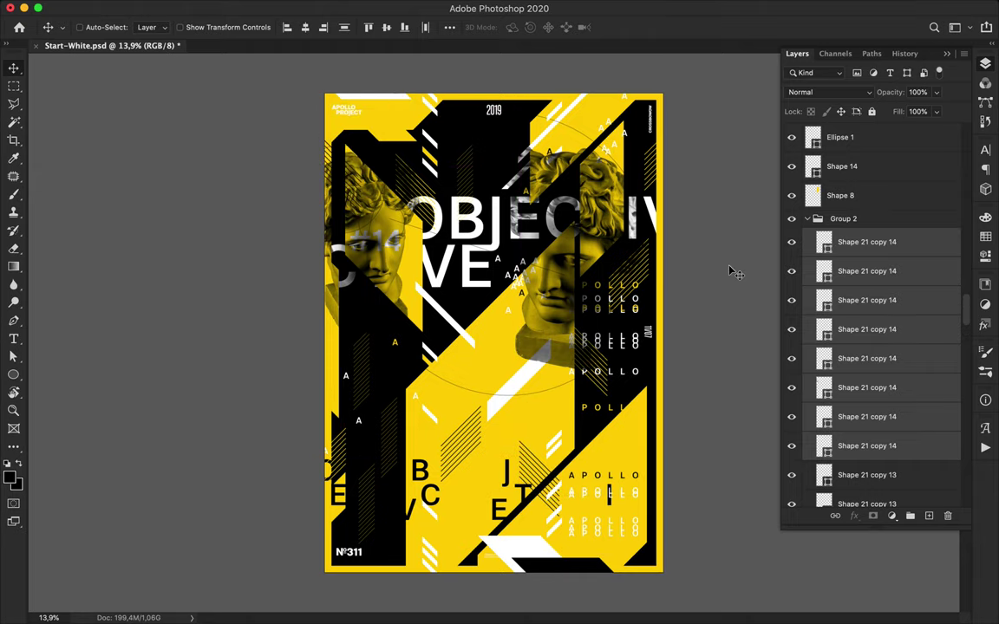
Step: Draw a closed triangle with the Pen tool below the letters VE, across the diagonal edge of the black area
{"action": "key", "text": "p"}
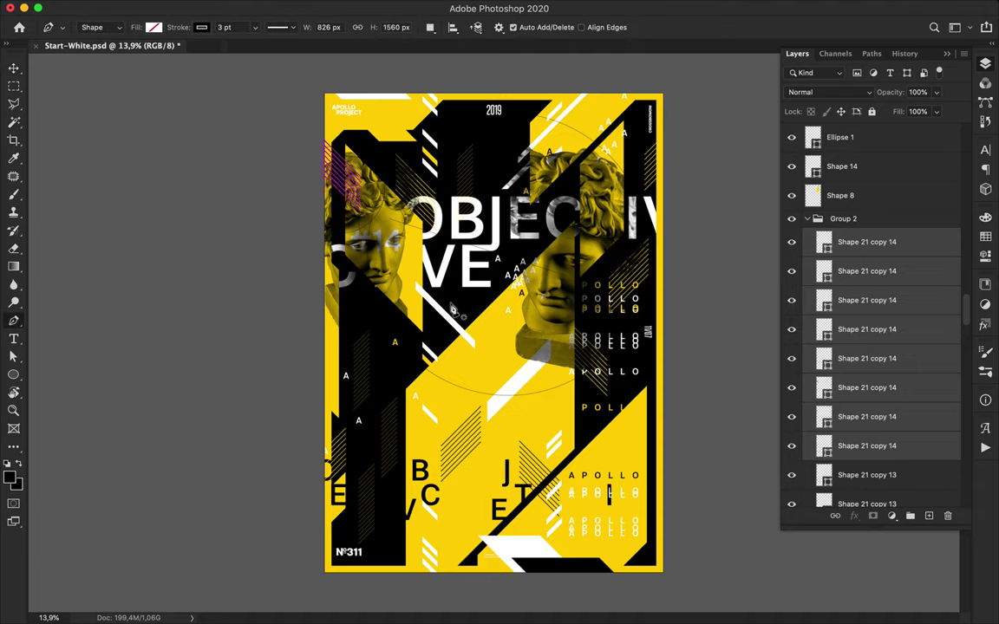
{"action": "left_click", "coordinate": [450, 303]}
{"action": "left_click", "coordinate": [501, 354]}
{"action": "left_click", "coordinate": [501, 289]}
{"action": "left_click", "coordinate": [450, 303]}
Step: Give the triangle no stroke and a black fill, and shift it straight down by about 115 px
{"action": "key", "text": "a"}
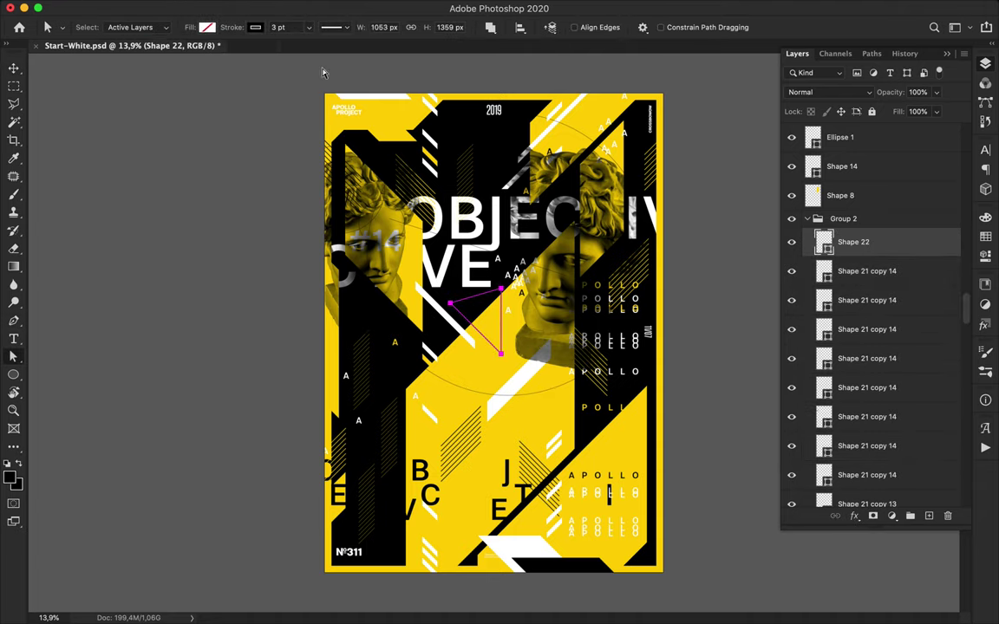
{"action": "left_click", "coordinate": [255, 28]}
{"action": "left_click", "coordinate": [173, 54]}
{"action": "left_click", "coordinate": [207, 28]}
{"action": "left_click", "coordinate": [122, 102]}
{"action": "key", "text": "v"}
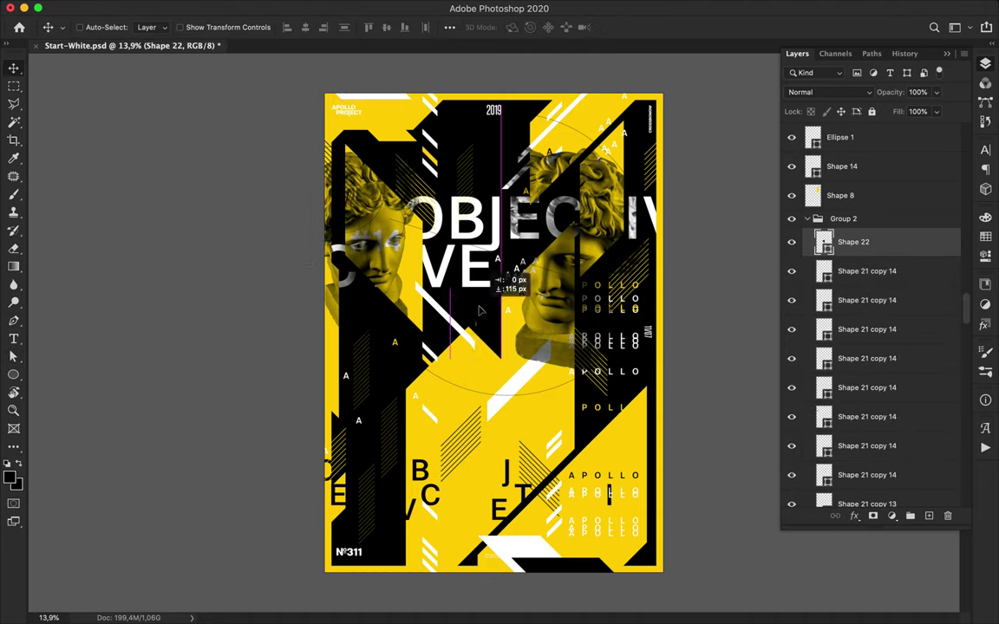
Step: Draw a narrow black slanted-end shape, about 174 × 885 px, along the black column's edge above the letter B
{"action": "key", "text": "p"}
{"action": "left_click", "coordinate": [404, 424]}
{"action": "left_click", "coordinate": [411, 417]}
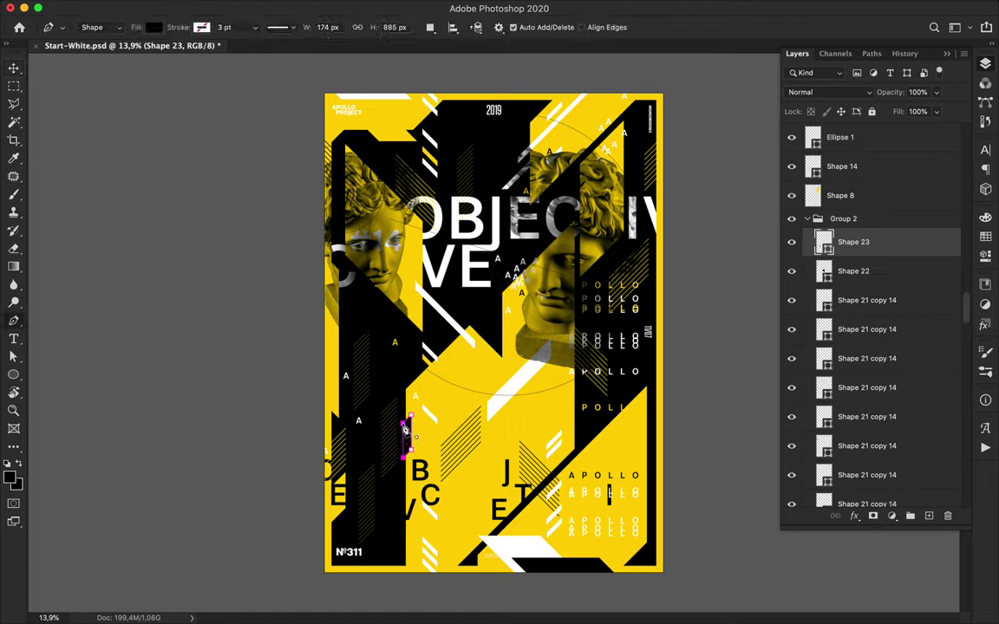
Step: Draw a black diagonal bar extending from the dark APOLLO column above the white slanted bars, and move its anchor points to thicken it
{"action": "left_click", "coordinate": [581, 393]}
{"action": "left_click", "coordinate": [536, 437], "text": "shift"}
{"action": "left_click", "coordinate": [536, 420], "text": "shift"}
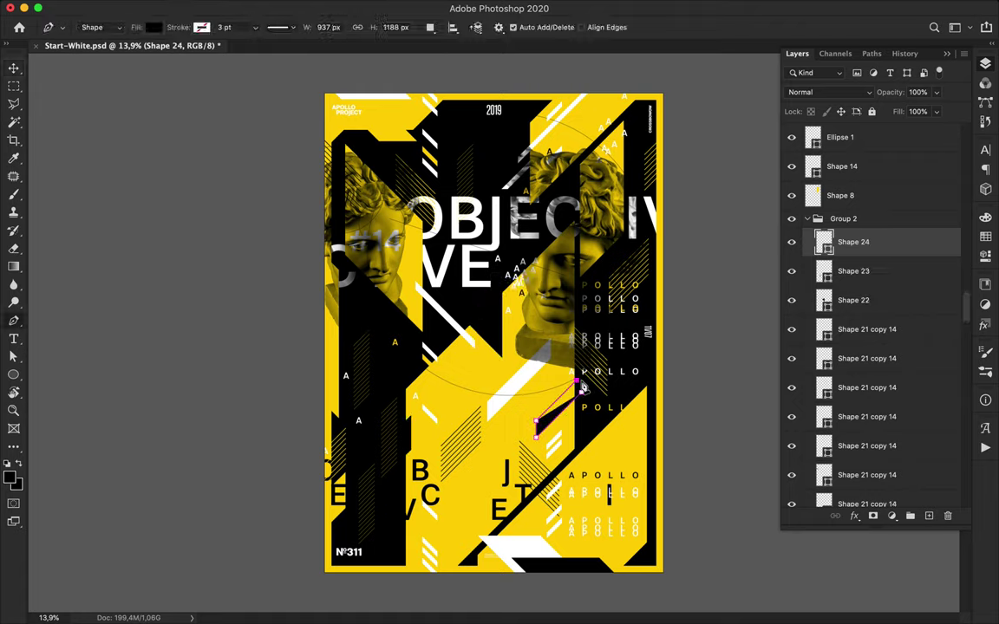
{"action": "key", "text": "v"}
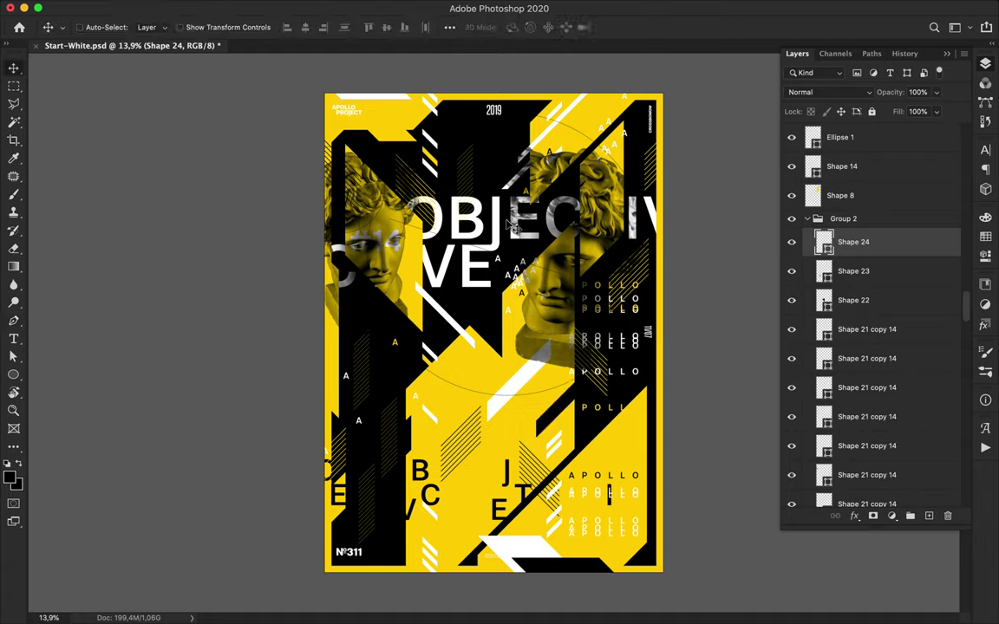
{"action": "key", "text": "a"}
{"action": "left_click_drag", "start_coordinate": [559, 417], "coordinate": [560, 424]}
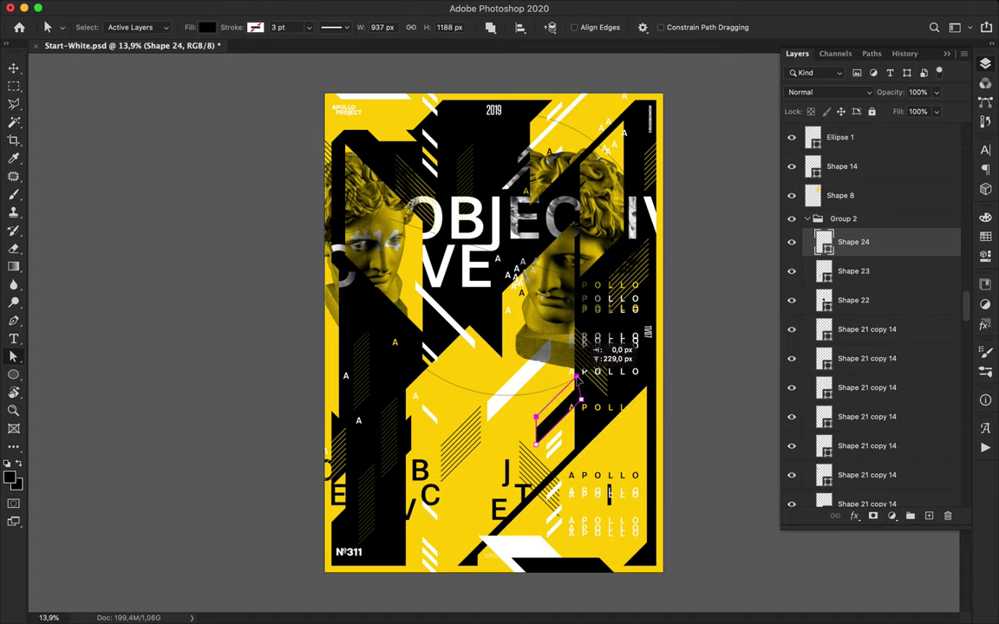
Step: Shift the white slanted bars below the new black diagonal shape slightly down, and move the black shape down toward them
{"action": "key", "text": "v"}
{"action": "left_click", "coordinate": [557, 442], "text": "super"}
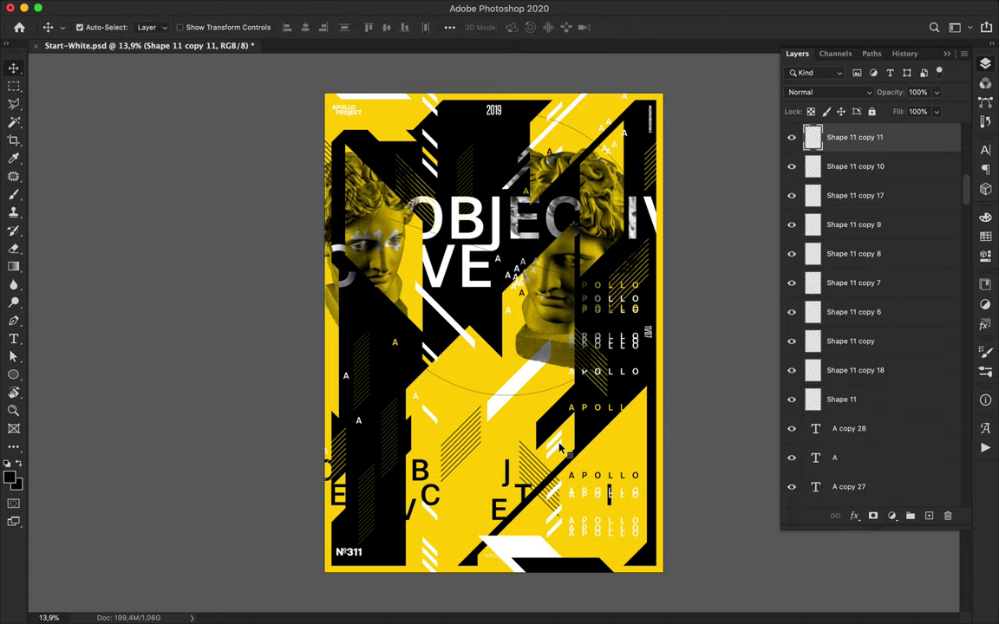
{"action": "left_click", "coordinate": [557, 439], "text": "shift+super"}
{"action": "left_click_drag", "start_coordinate": [557, 439], "coordinate": [557, 443]}
{"action": "left_click", "coordinate": [559, 423], "text": "super"}
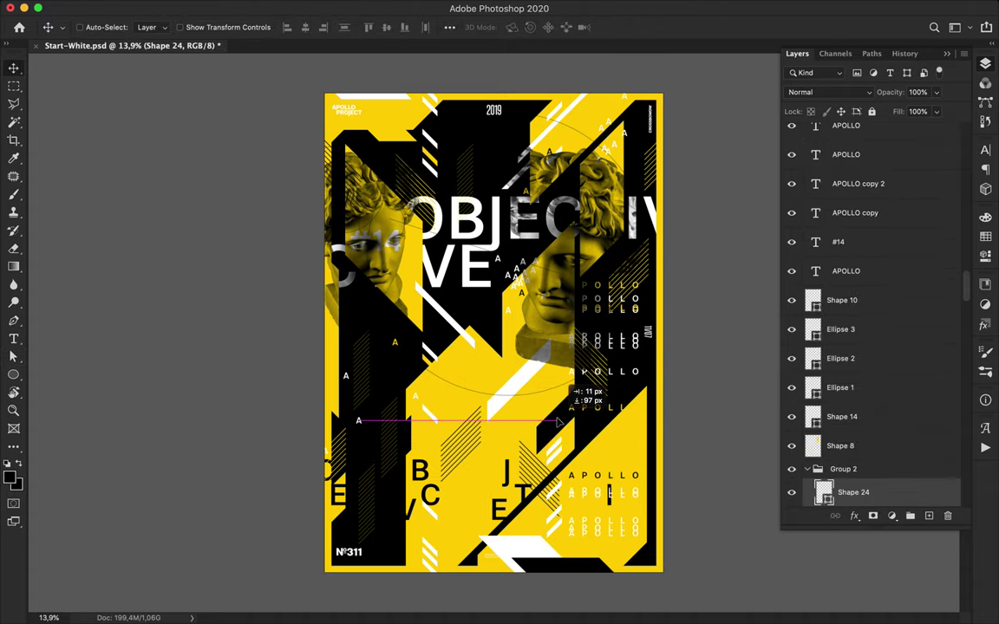